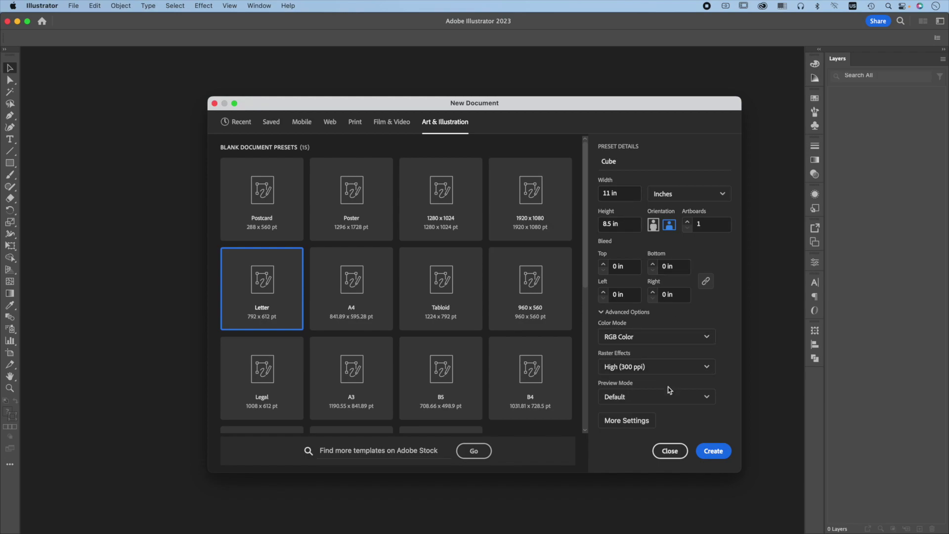
Create the 11 × 8.5 in landscape RGB document named Cube and place cube.jpg as a linked image at the artboard's top-left corner
{"action": "left_click", "coordinate": [714, 452]}
{"action": "left_click", "coordinate": [73, 5]}
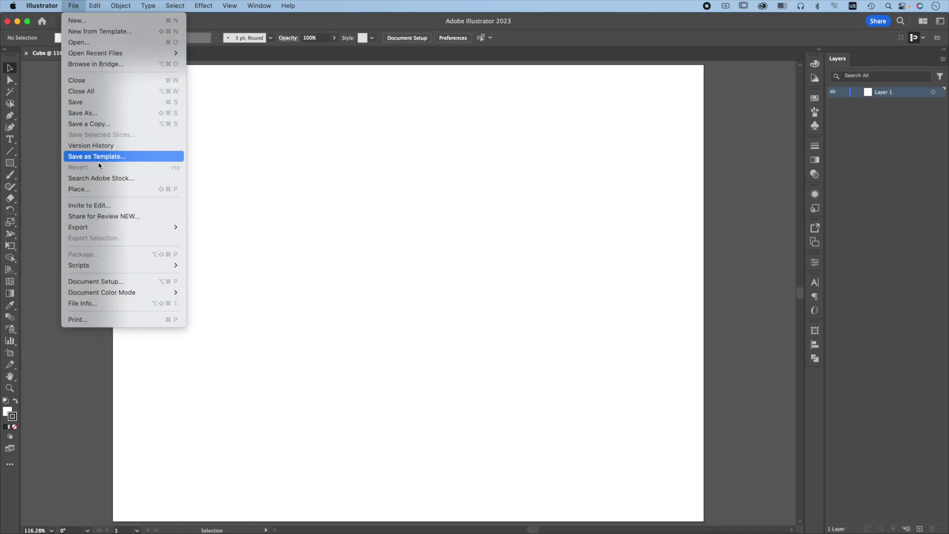
{"action": "left_click", "coordinate": [96, 190]}
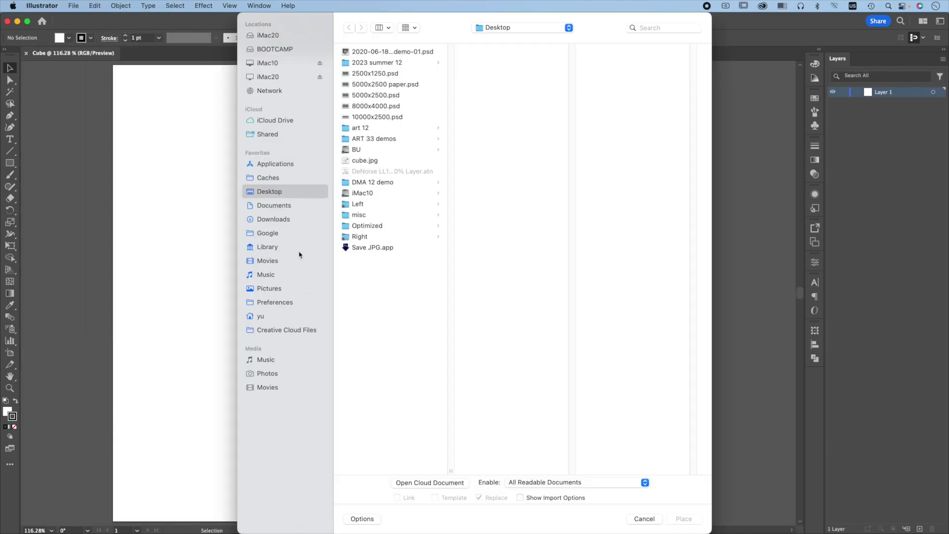
{"action": "left_click", "coordinate": [372, 162]}
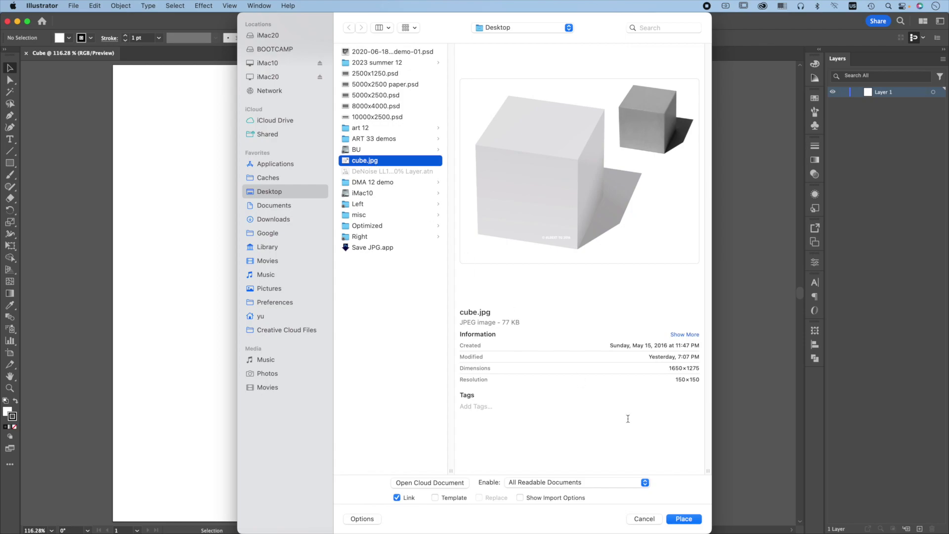
{"action": "left_click", "coordinate": [696, 518]}
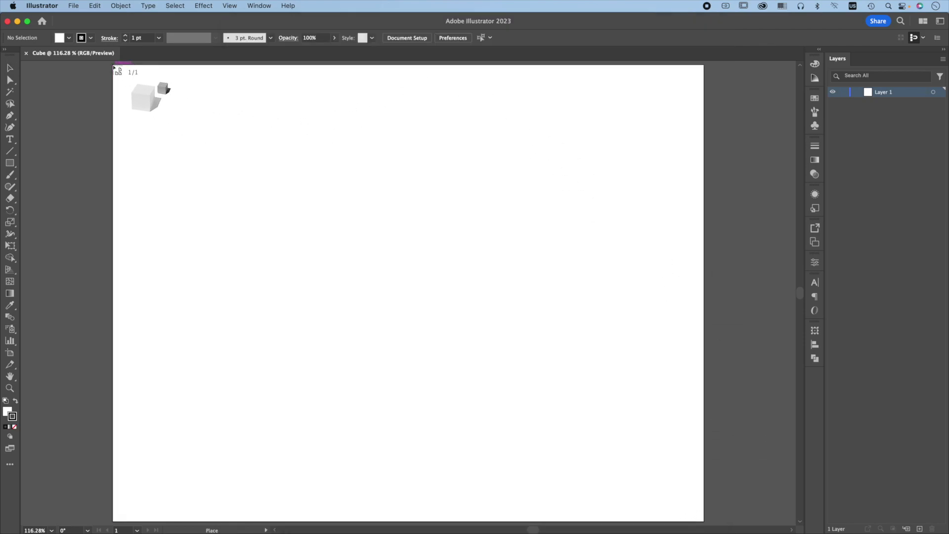
{"action": "left_click", "coordinate": [113, 65]}
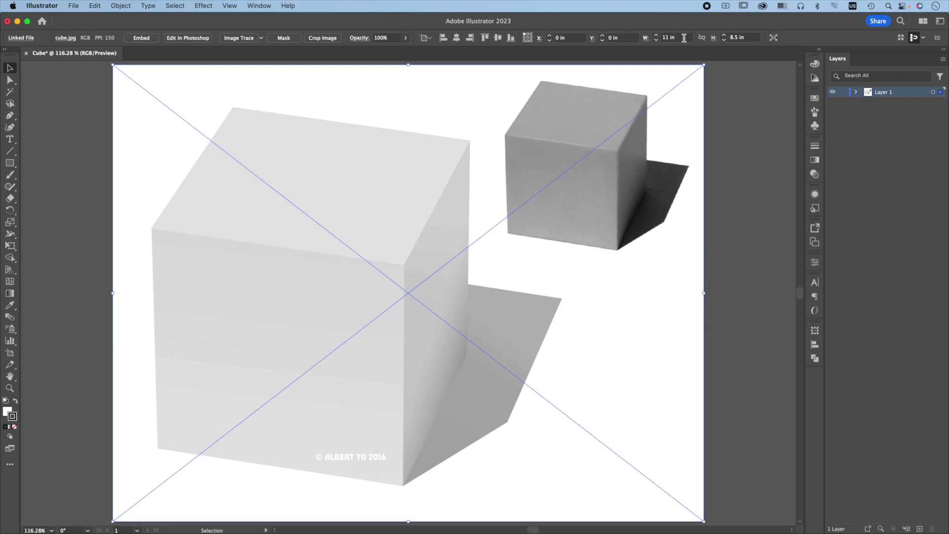
Rename the layer holding the placed image to photo and lock it
{"action": "left_click", "coordinate": [856, 92]}
{"action": "double_click", "coordinate": [886, 92]}
{"action": "type", "text": "photo"}
{"action": "key", "text": "Return"}
{"action": "left_click", "coordinate": [843, 93]}
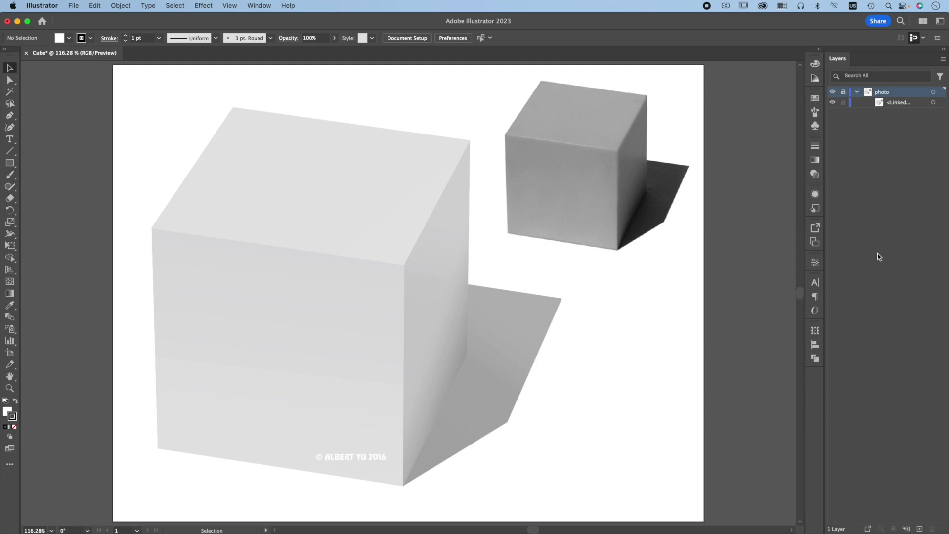
Add a new layer above the photo layer and name it cube
{"action": "left_click", "coordinate": [920, 529]}
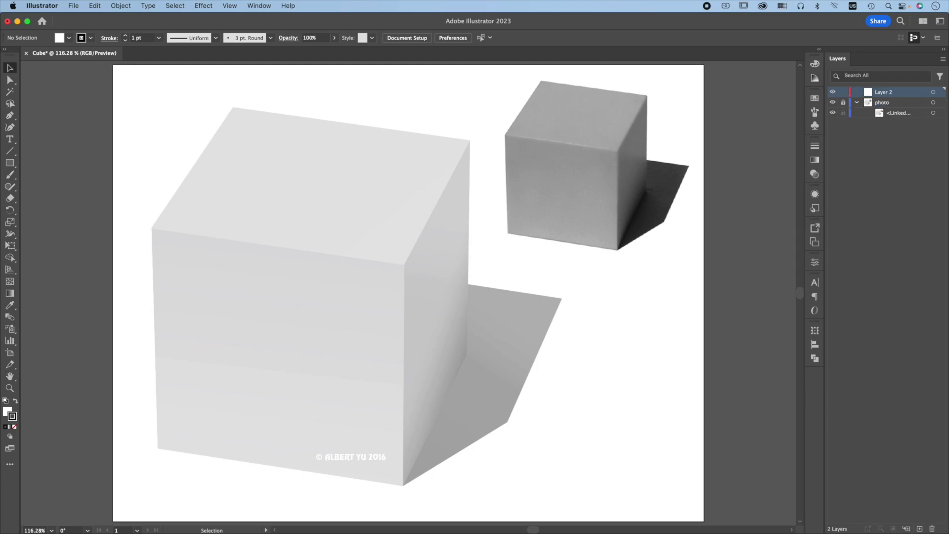
{"action": "double_click", "coordinate": [888, 92]}
{"action": "type", "text": "cube"}
{"action": "key", "text": "Return"}
Add another layer, place it between the cube and photo layers, and name it shadow
{"action": "left_click", "coordinate": [921, 526]}
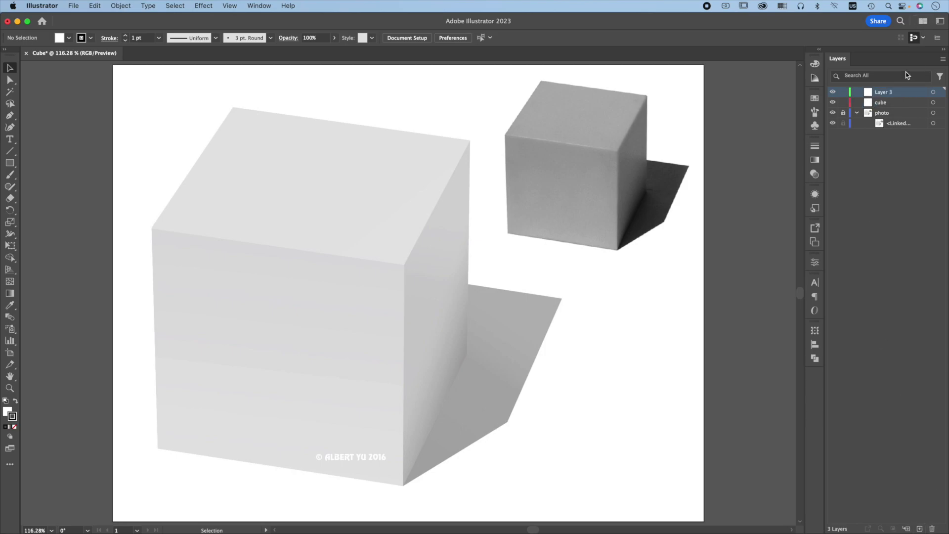
{"action": "left_click_drag", "start_coordinate": [902, 93], "coordinate": [900, 108]}
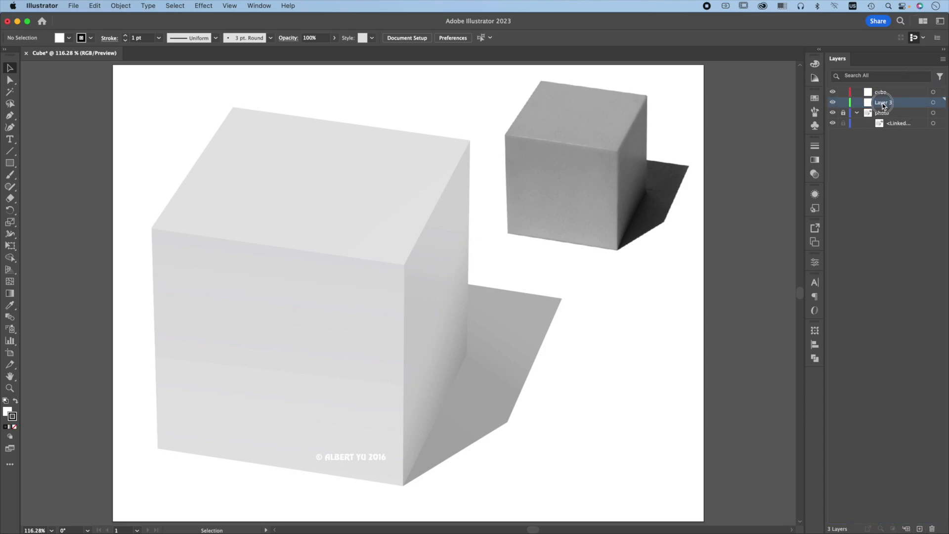
{"action": "double_click", "coordinate": [885, 102]}
{"action": "type", "text": "sha"}
{"action": "key", "text": "Return"}
On the cube layer, trace the large cube's outer silhouette as a closed six-point Pen path with no fill
{"action": "left_click", "coordinate": [908, 94]}
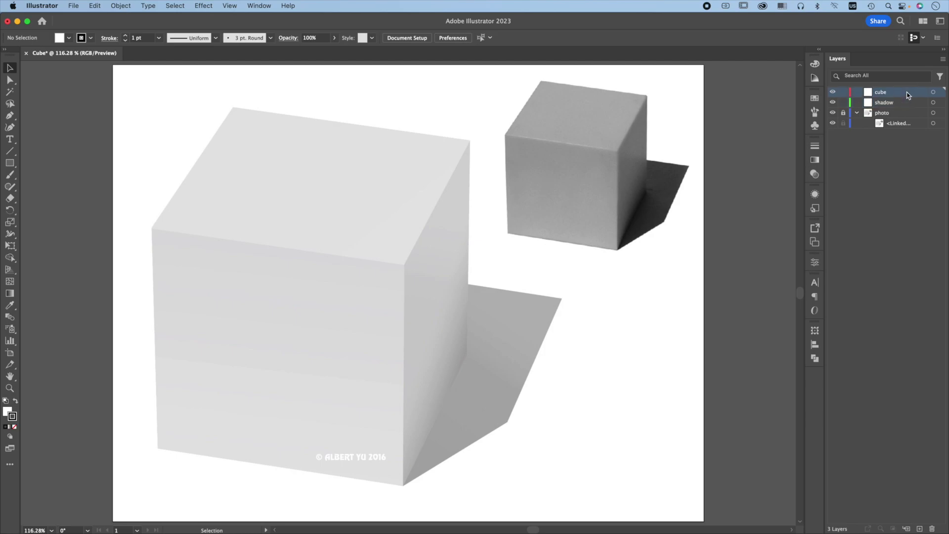
{"action": "left_click", "coordinate": [14, 426]}
{"action": "key", "text": "p"}
{"action": "left_click", "coordinate": [233, 107]}
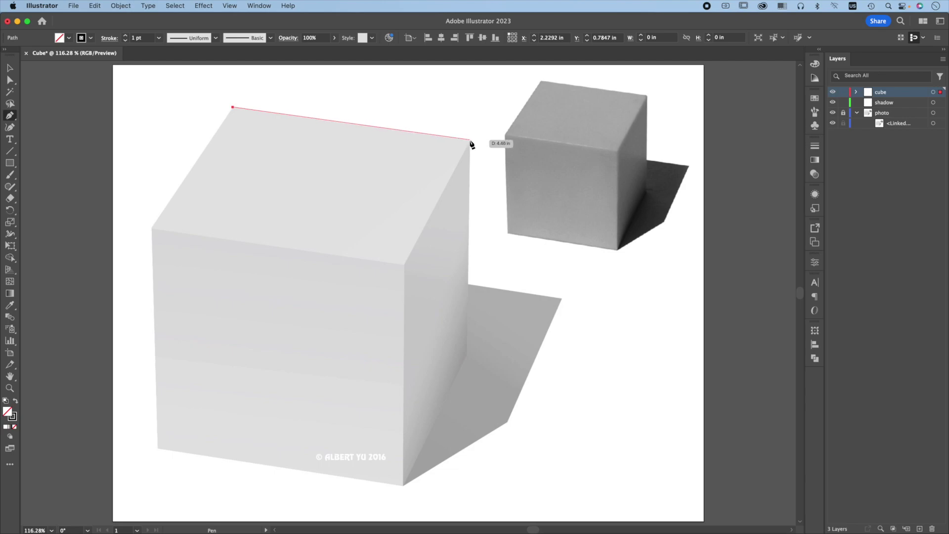
{"action": "left_click", "coordinate": [471, 140]}
{"action": "left_click", "coordinate": [467, 353]}
{"action": "left_click", "coordinate": [403, 485]}
{"action": "left_click", "coordinate": [158, 449]}
{"action": "left_click", "coordinate": [152, 229]}
{"action": "left_click", "coordinate": [232, 106]}
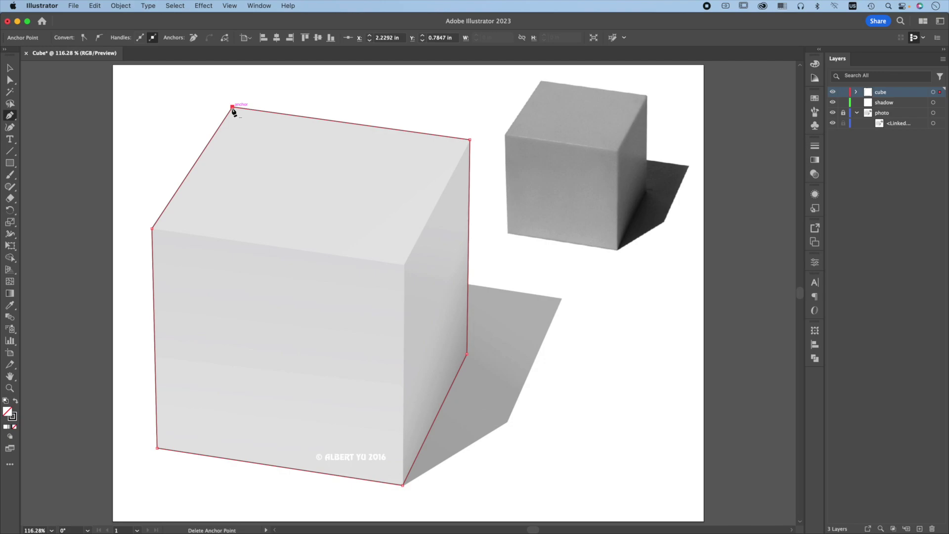
Nudge the silhouette's top-left anchor right and its top-right anchor right and down to match the photo's corners
{"action": "key", "text": "a"}
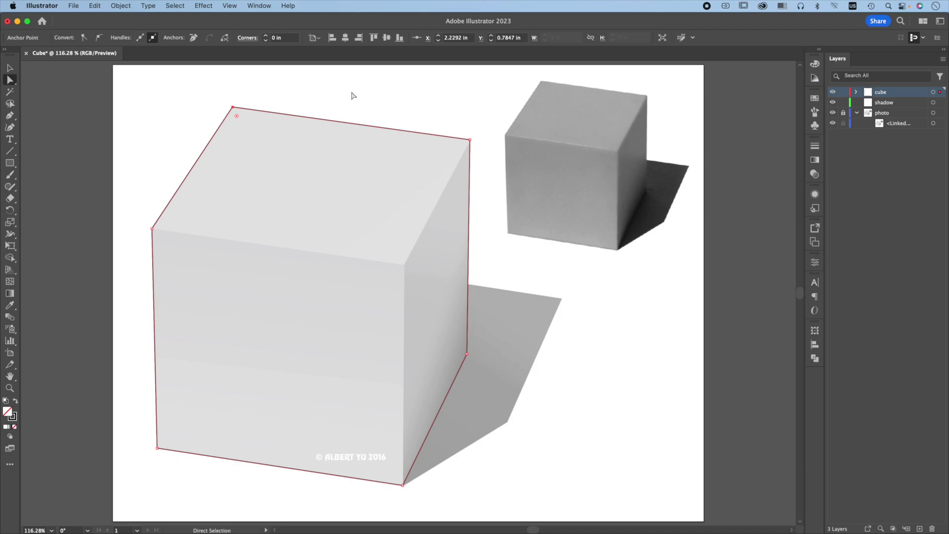
{"action": "key", "text": "Right"}
{"action": "left_click", "coordinate": [470, 140]}
{"action": "key", "text": "Right"}
{"action": "key", "text": "Down"}
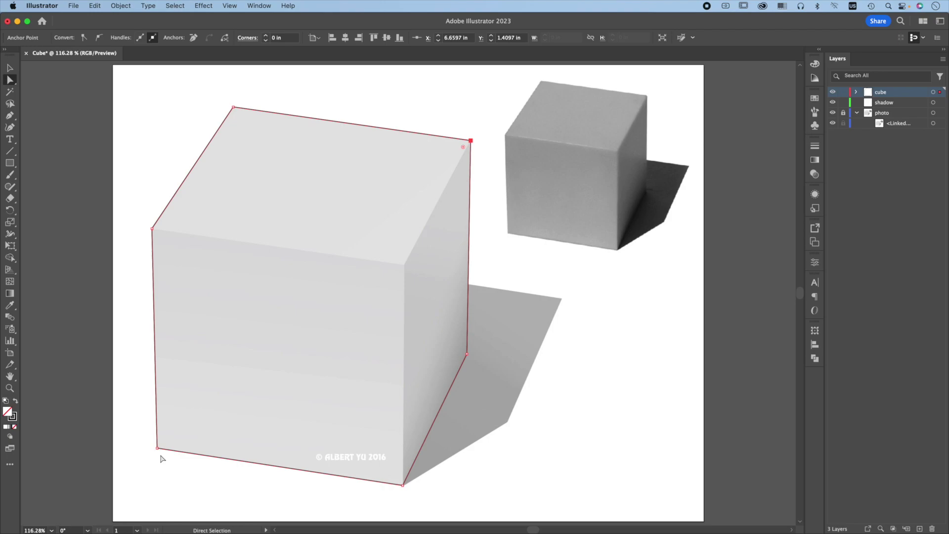
Expand the cube layer and rename the silhouette path to cube
{"action": "left_click", "coordinate": [856, 92]}
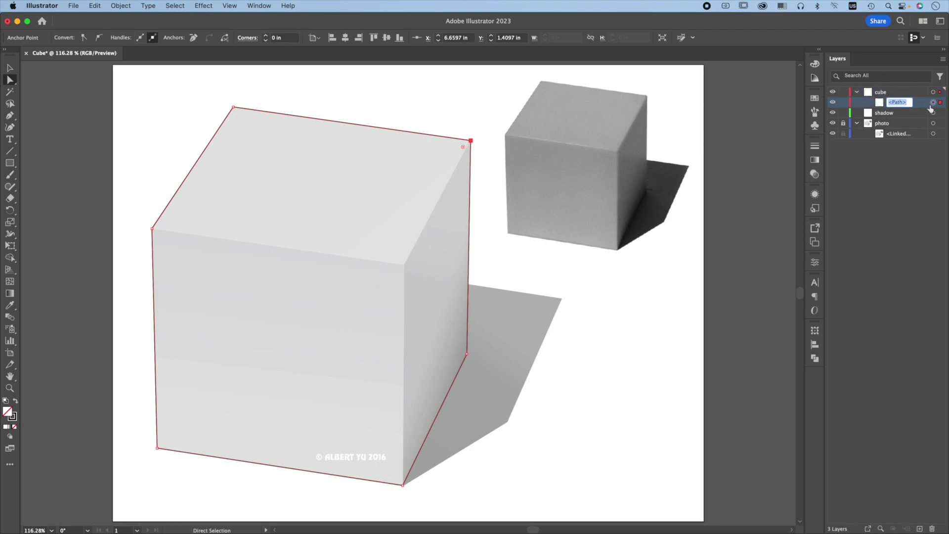
{"action": "type", "text": "cube"}
{"action": "key", "text": "Return"}
Switch to Draw Behind and draw a closed four-point path for the top face, extending past the cube's outer edges
{"action": "left_click", "coordinate": [10, 437]}
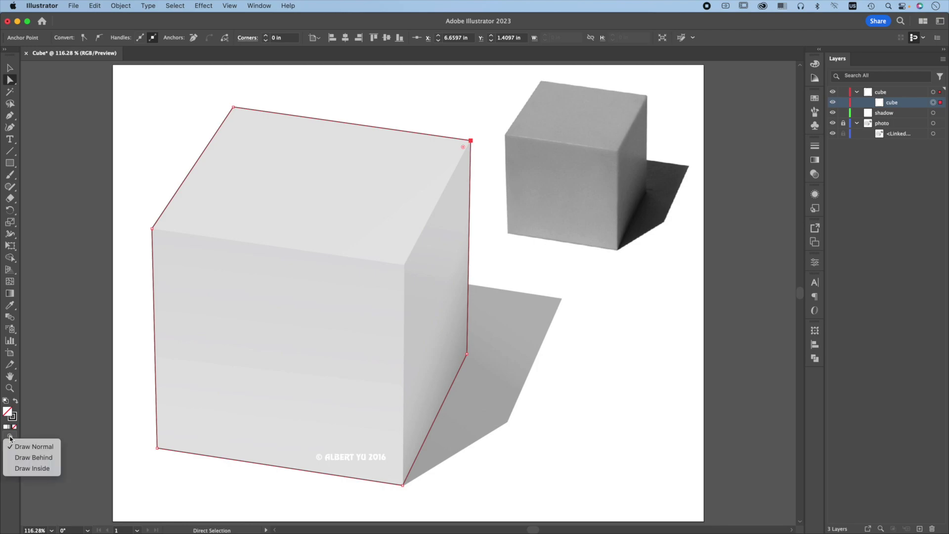
{"action": "left_click", "coordinate": [30, 457]}
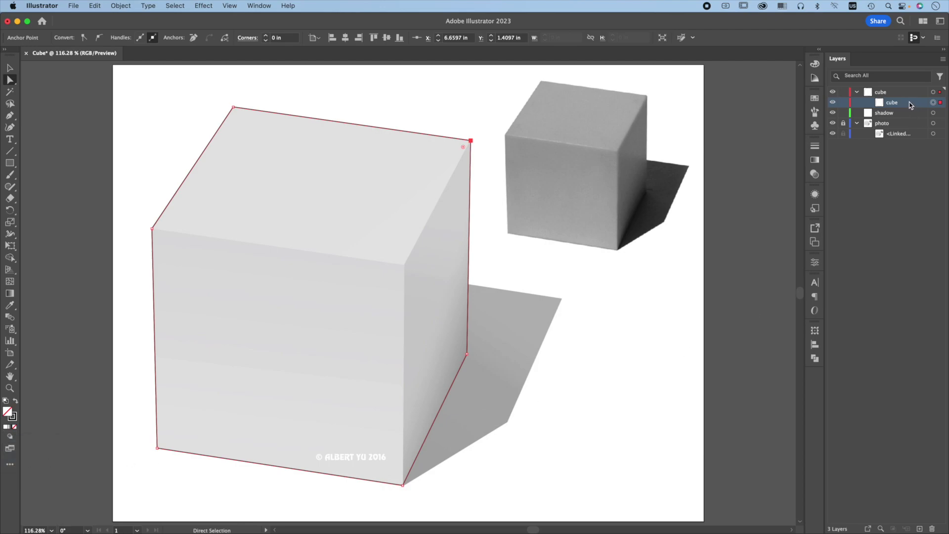
{"action": "key", "text": "p"}
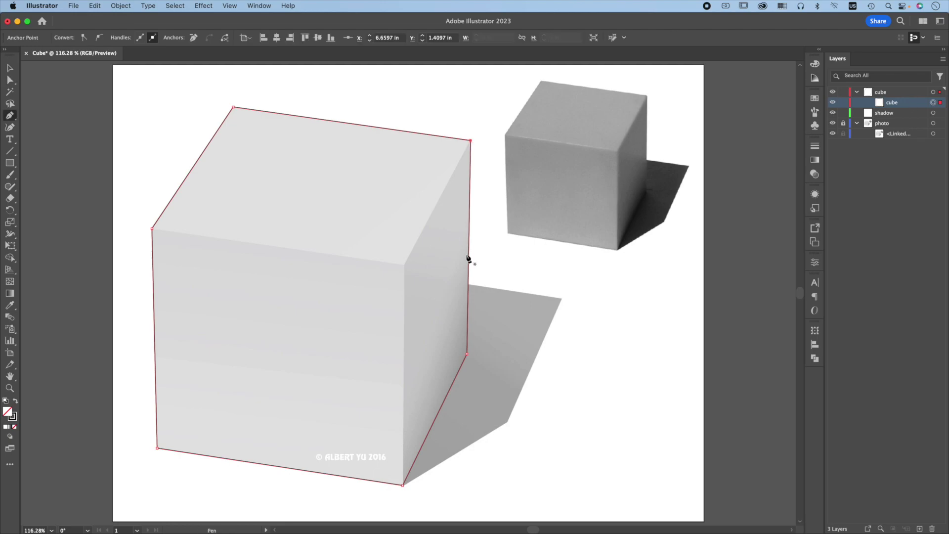
{"action": "left_click", "coordinate": [404, 265]}
{"action": "left_click", "coordinate": [136, 227]}
{"action": "left_click", "coordinate": [231, 90]}
{"action": "left_click", "coordinate": [483, 119]}
{"action": "left_click", "coordinate": [404, 264]}
Nudge the top-face path's upper-right anchor left and down so its side follows the cube's edge
{"action": "key", "text": "a"}
{"action": "left_click", "coordinate": [482, 119]}
{"action": "key", "text": "Left"}
{"action": "key", "text": "Left"}
{"action": "key", "text": "Down"}
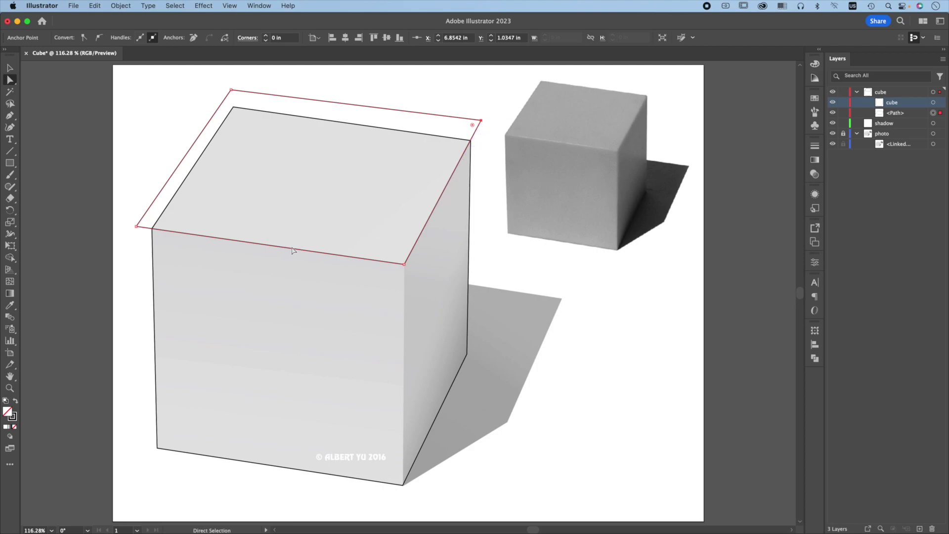
Rename the top-face path to top
{"action": "double_click", "coordinate": [894, 113]}
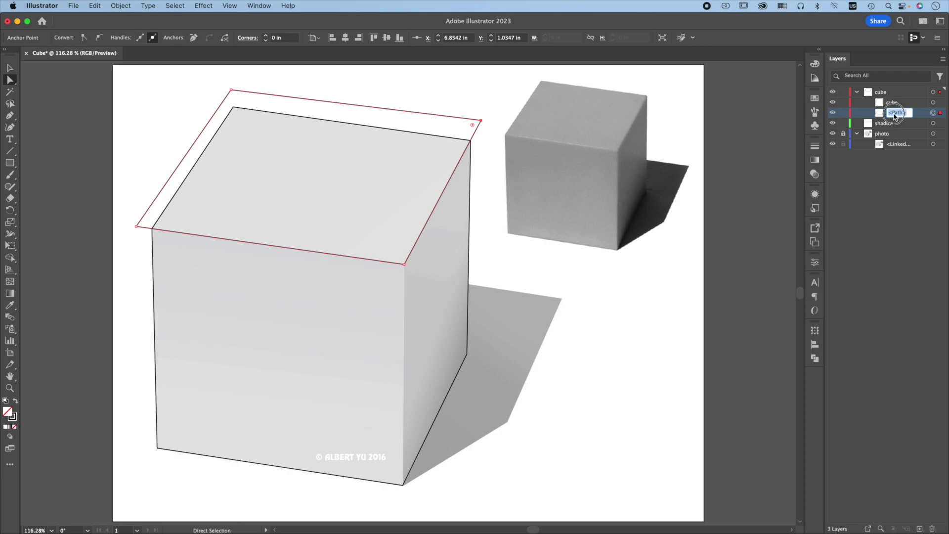
{"action": "type", "text": "top"}
{"action": "key", "text": "Return"}
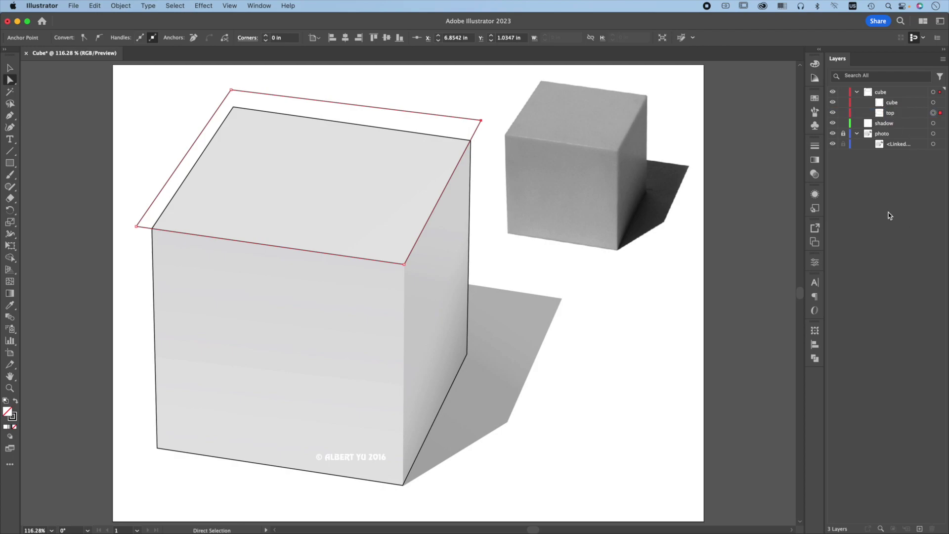
Draw a closed four-point path behind the top face that covers the front face and overshoots its outer edges
{"action": "key", "text": "p"}
{"action": "left_click", "coordinate": [402, 494]}
{"action": "left_click", "coordinate": [405, 205]}
{"action": "left_click", "coordinate": [127, 177]}
{"action": "left_click", "coordinate": [133, 461]}
{"action": "left_click", "coordinate": [402, 494]}
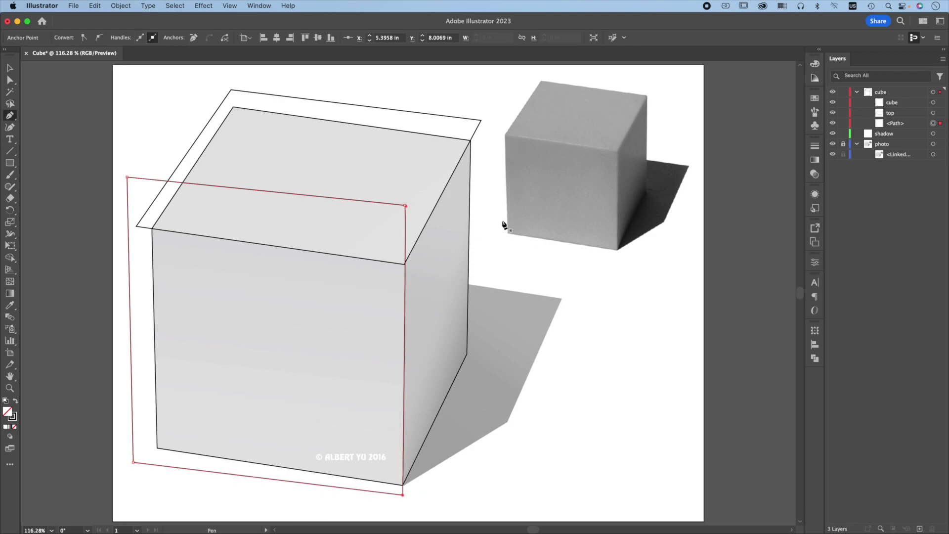
Nudge the front-face path's upper-right anchor left to align with the vertical edge, and rename the path to front
{"action": "key", "text": "a"}
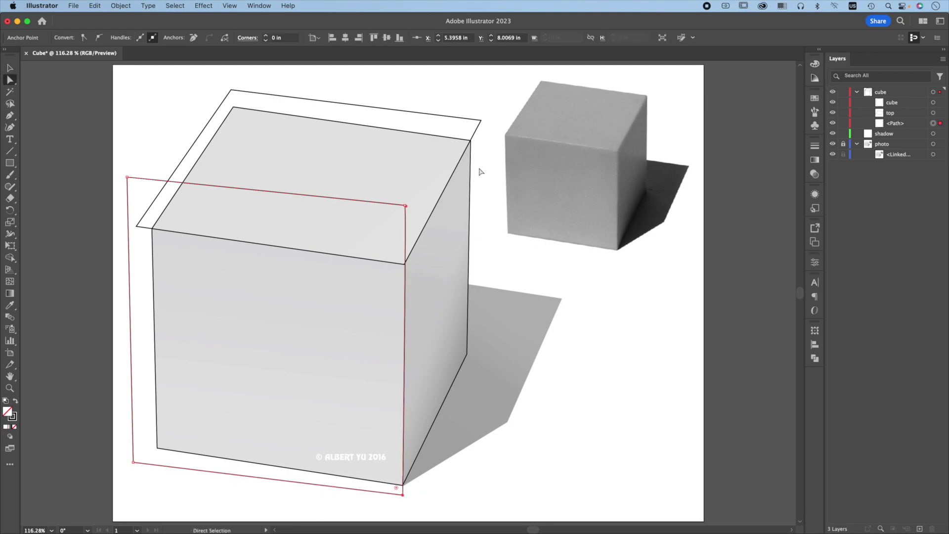
{"action": "left_click", "coordinate": [405, 206]}
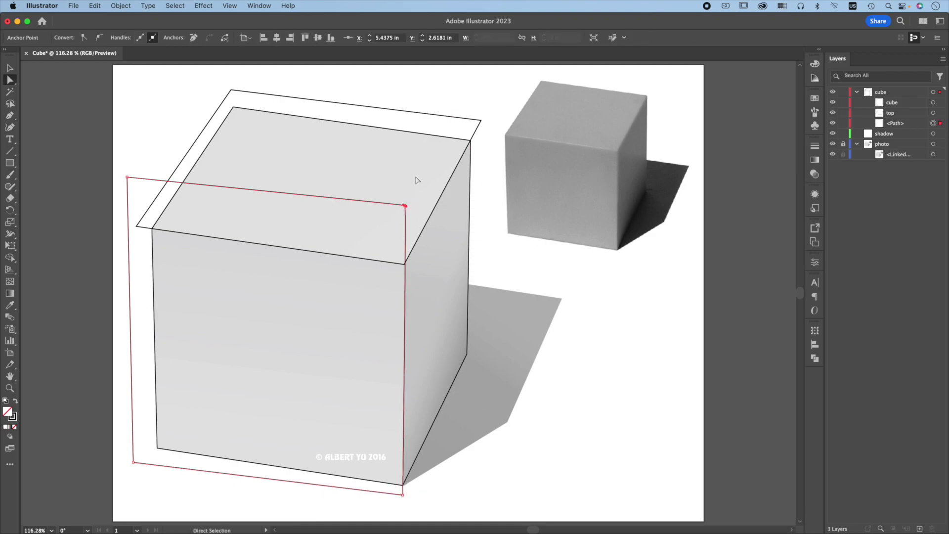
{"action": "key", "text": "Left"}
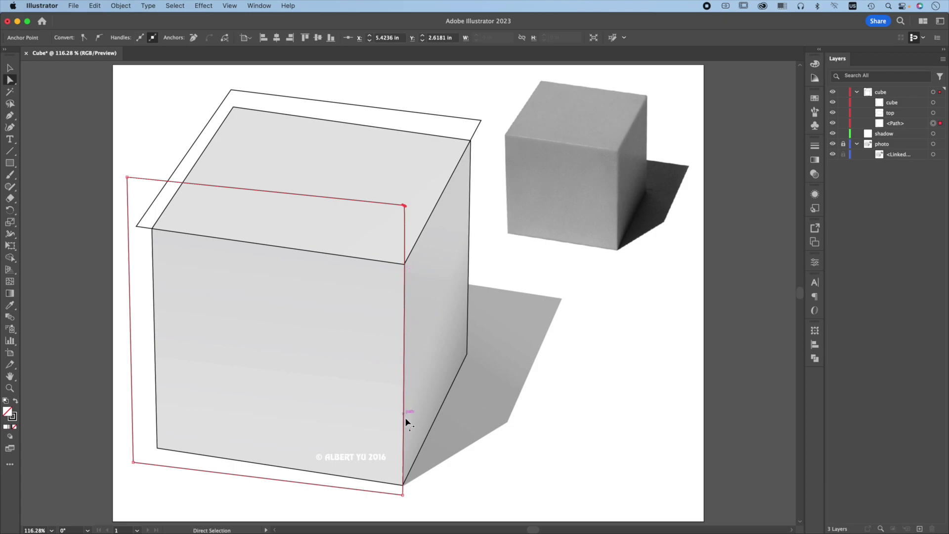
{"action": "double_click", "coordinate": [896, 123]}
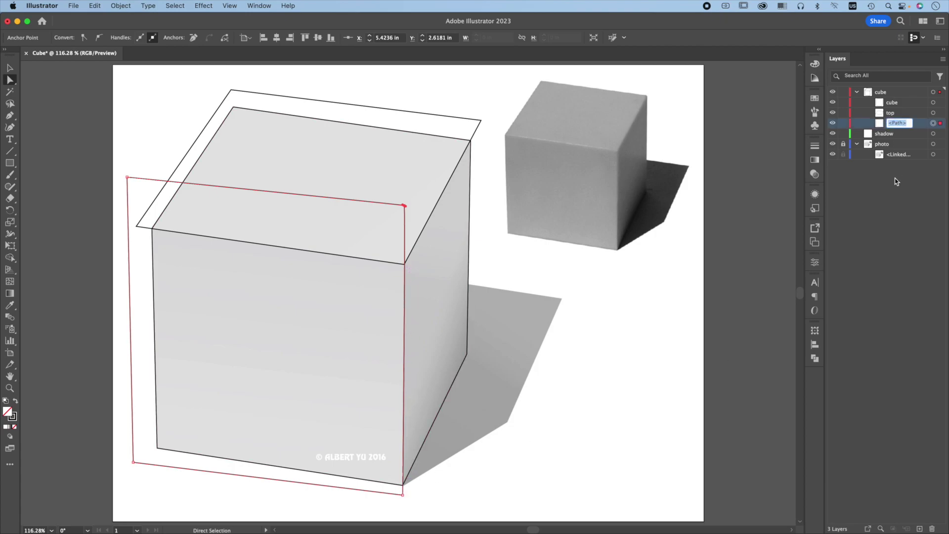
{"action": "type", "text": "front"}
{"action": "key", "text": "Return"}
Draw a closed five-point path behind the front face that covers the cube's right face and extends beyond its edges
{"action": "key", "text": "p"}
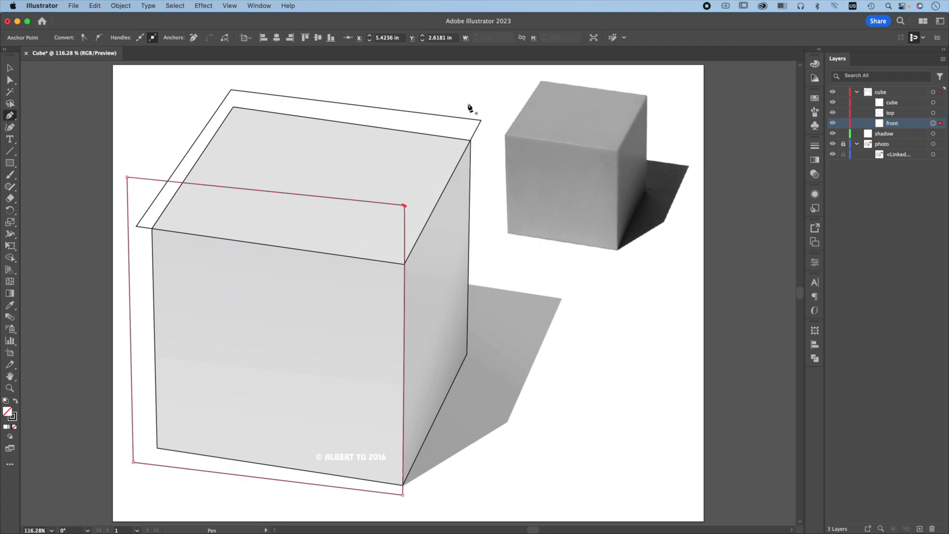
{"action": "left_click", "coordinate": [470, 100]}
{"action": "left_click", "coordinate": [371, 283]}
{"action": "left_click", "coordinate": [369, 507]}
{"action": "left_click", "coordinate": [476, 495]}
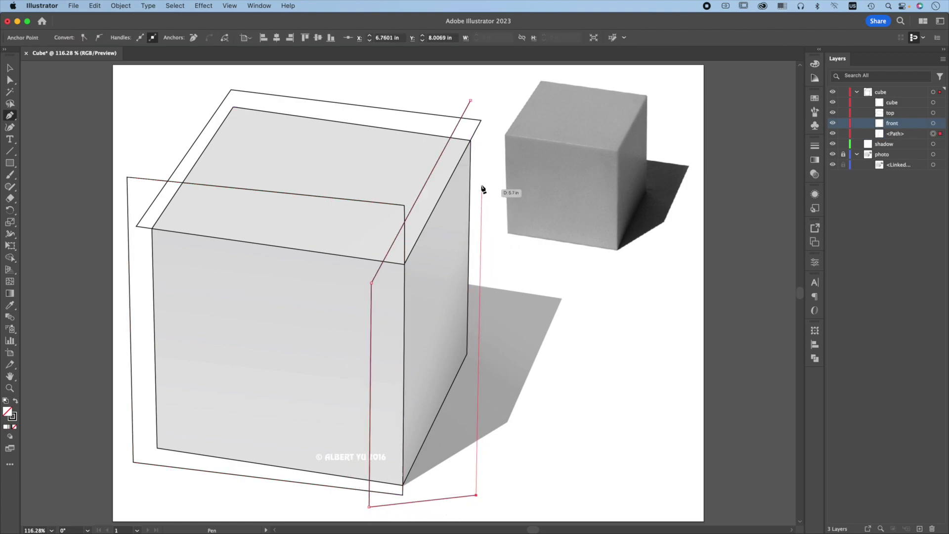
{"action": "left_click", "coordinate": [485, 94]}
{"action": "left_click", "coordinate": [470, 100]}
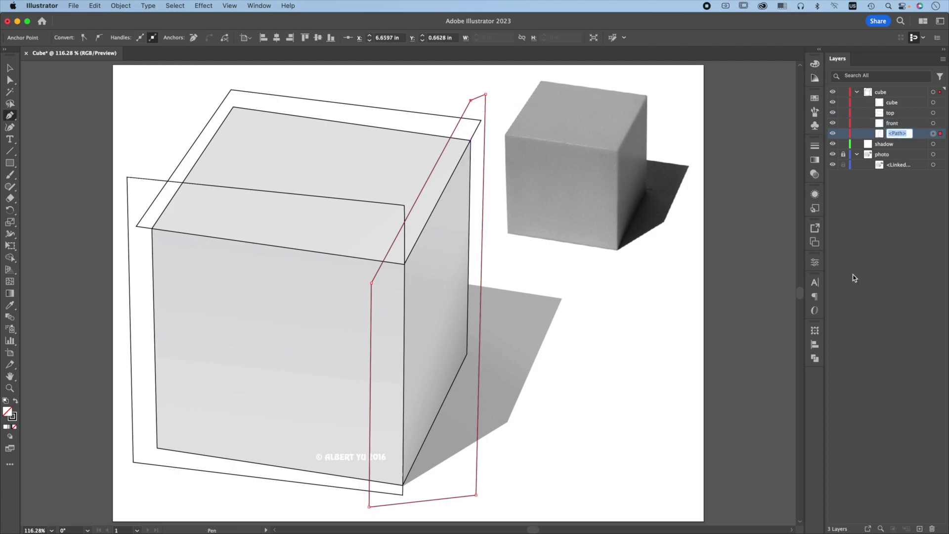
Rename the right-face path to right, make the shadow layer active and lock the cube layer
{"action": "type", "text": "righ"}
{"action": "left_click", "coordinate": [911, 147]}
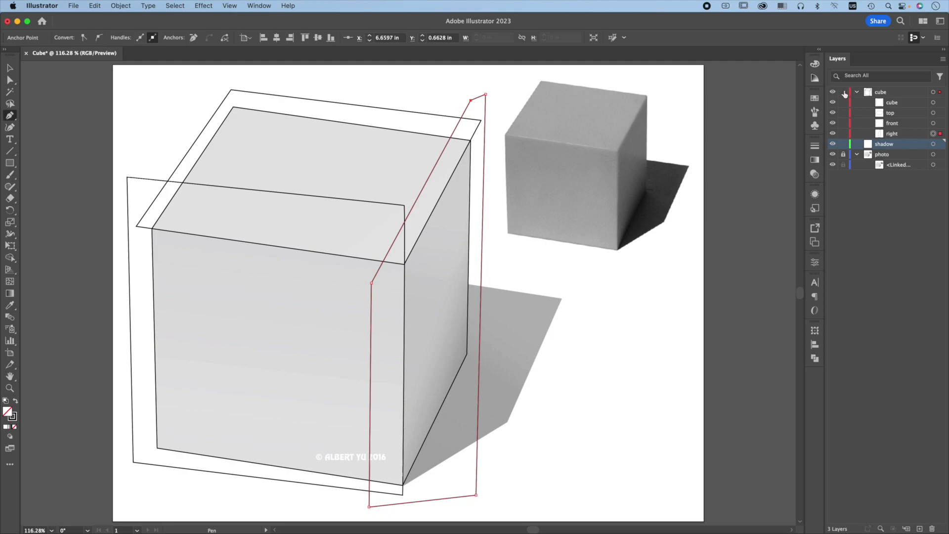
{"action": "left_click", "coordinate": [844, 93]}
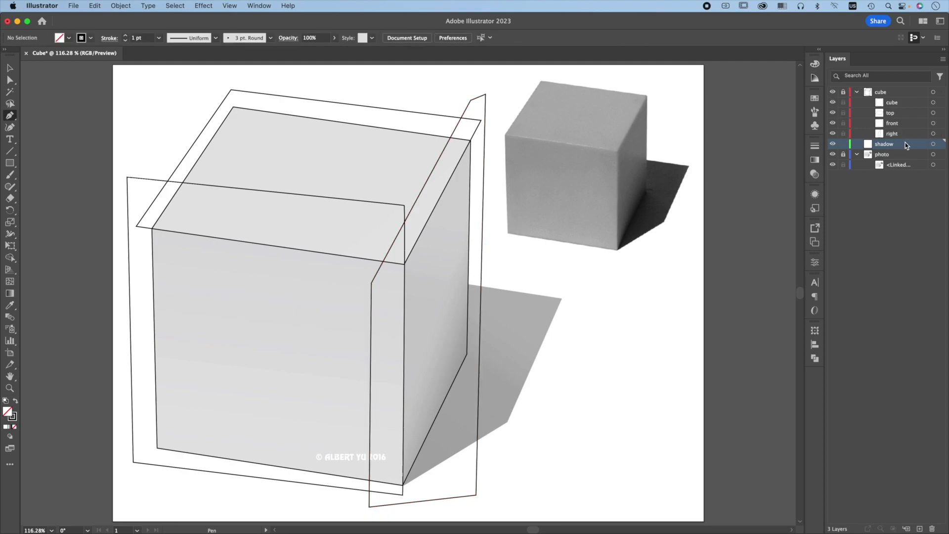
Trace the large cube's cast shadow as a closed five-point path on the shadow layer, extending it underneath the cube
{"action": "left_click", "coordinate": [561, 299]}
{"action": "left_click", "coordinate": [429, 280]}
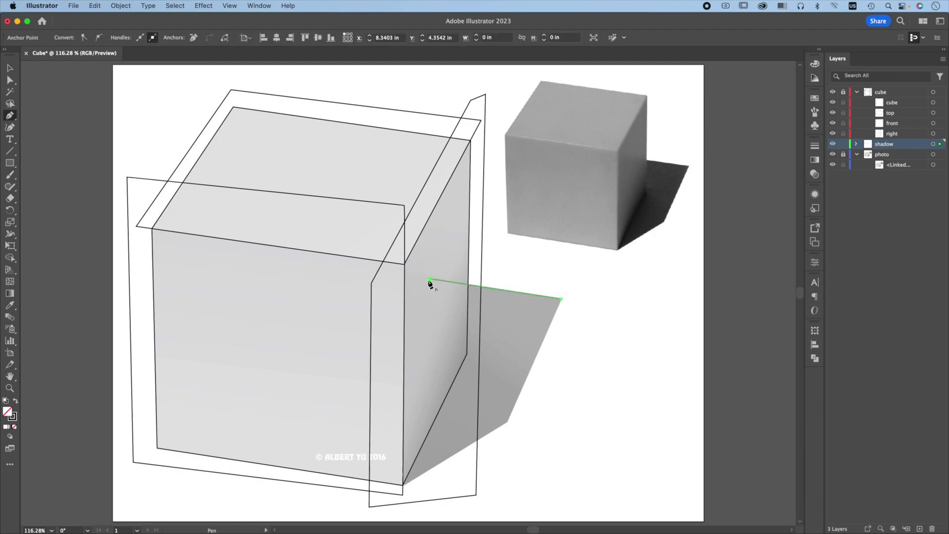
{"action": "left_click", "coordinate": [157, 448]}
{"action": "left_click", "coordinate": [403, 486]}
{"action": "left_click", "coordinate": [507, 423]}
{"action": "left_click", "coordinate": [561, 299]}
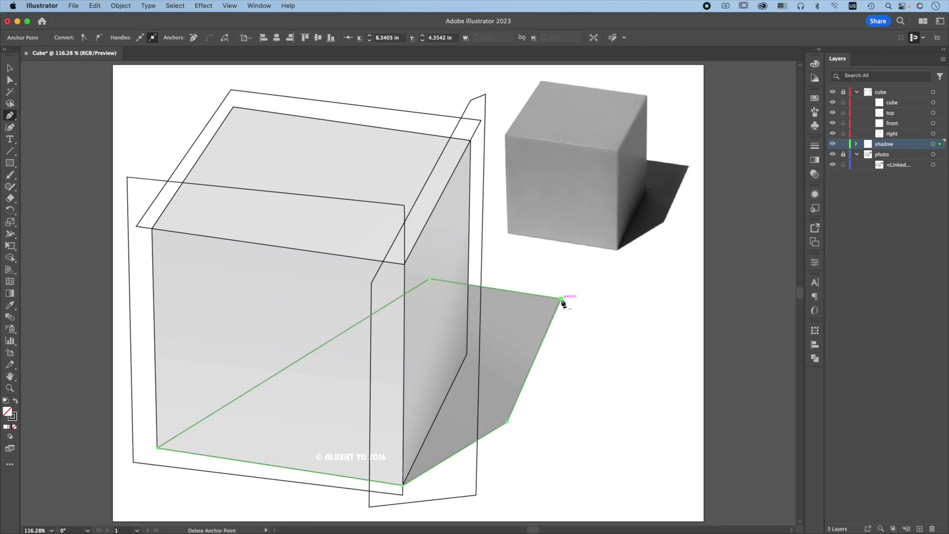
Nudge the shadow path's far-right anchor right to match the tip of the photo's shadow
{"action": "key", "text": "a"}
{"action": "left_click", "coordinate": [562, 300]}
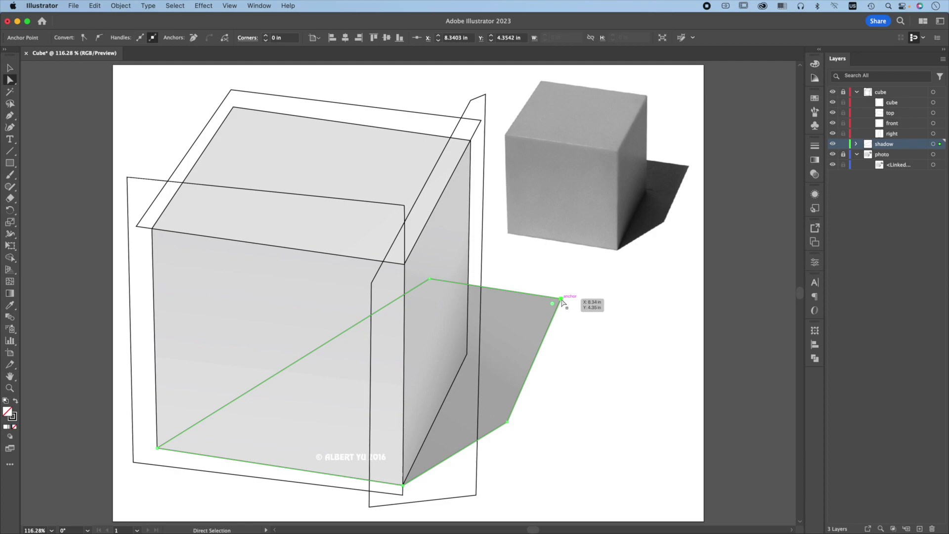
{"action": "key", "text": "Right"}
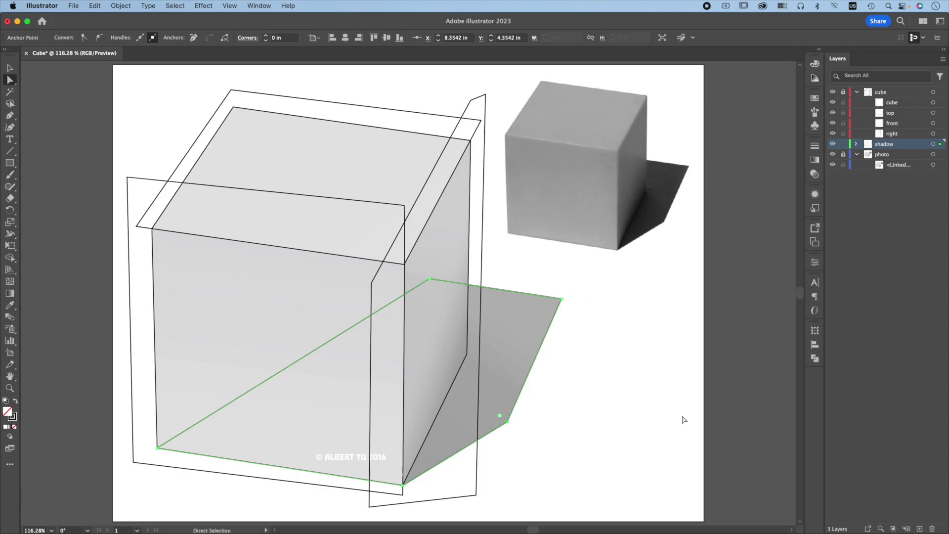
Nudge the shadow outline's lower-right anchor down slightly and rename the path to shadow
{"action": "key", "text": "Down"}
{"action": "left_click", "coordinate": [857, 144]}
{"action": "double_click", "coordinate": [896, 154]}
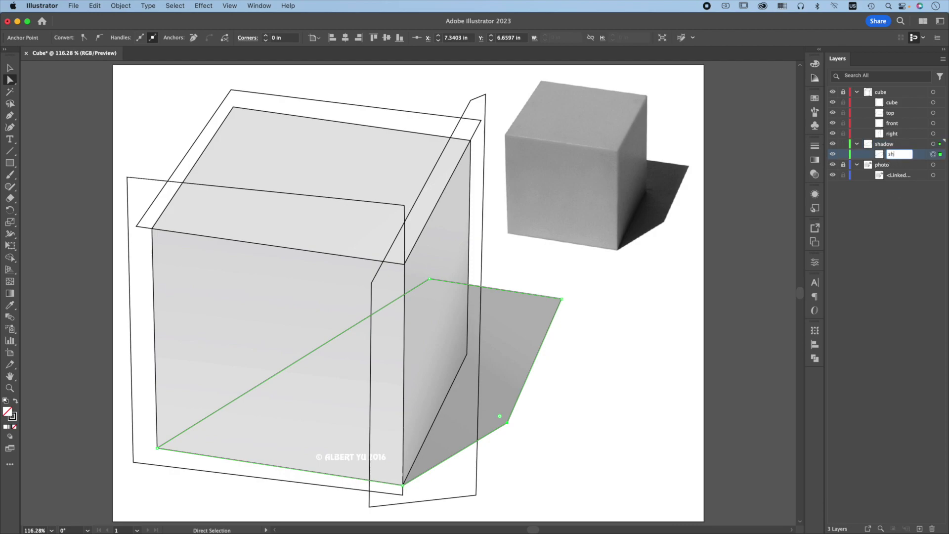
{"action": "key", "text": "Return"}
Lock the shadow layer instead of the cube layer, and make a clipping mask from all four cube paths with the silhouette as the mask
{"action": "left_click", "coordinate": [843, 144]}
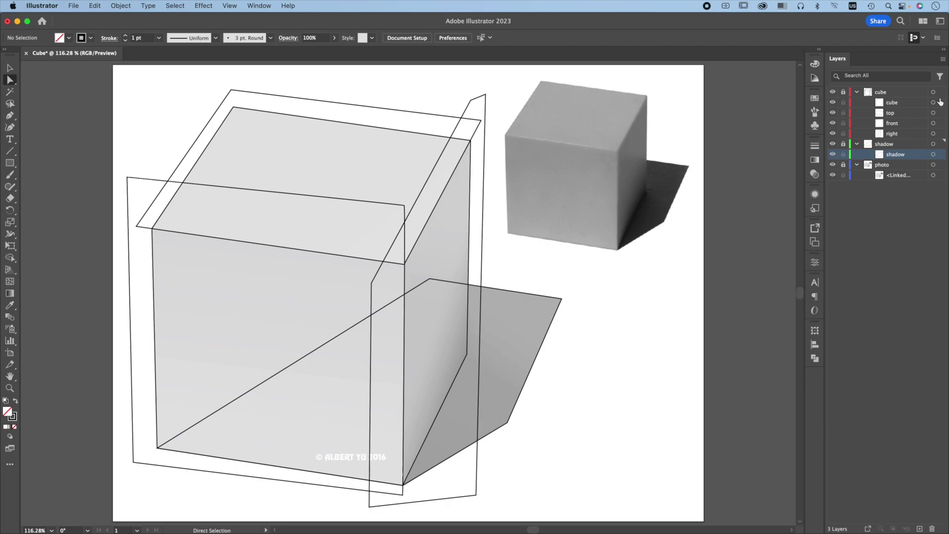
{"action": "left_click", "coordinate": [844, 92]}
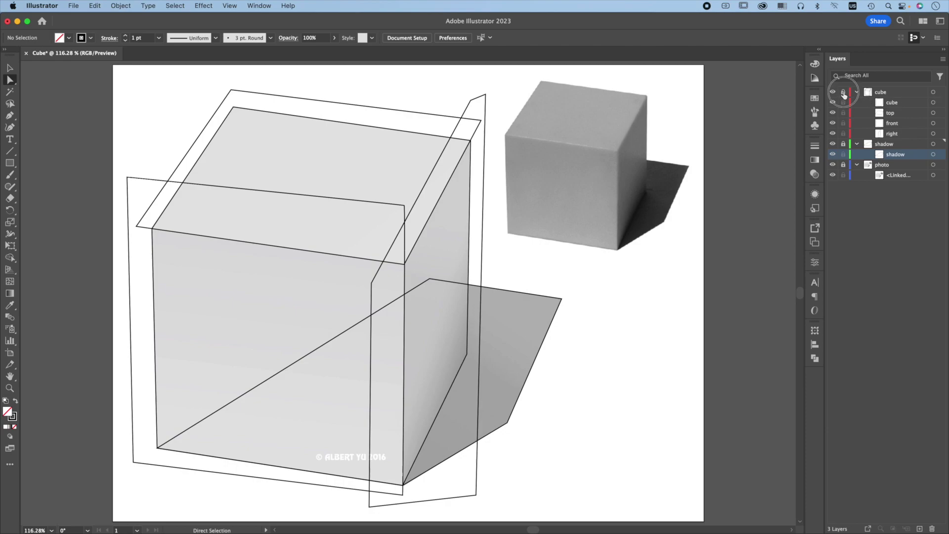
{"action": "left_click", "coordinate": [940, 92]}
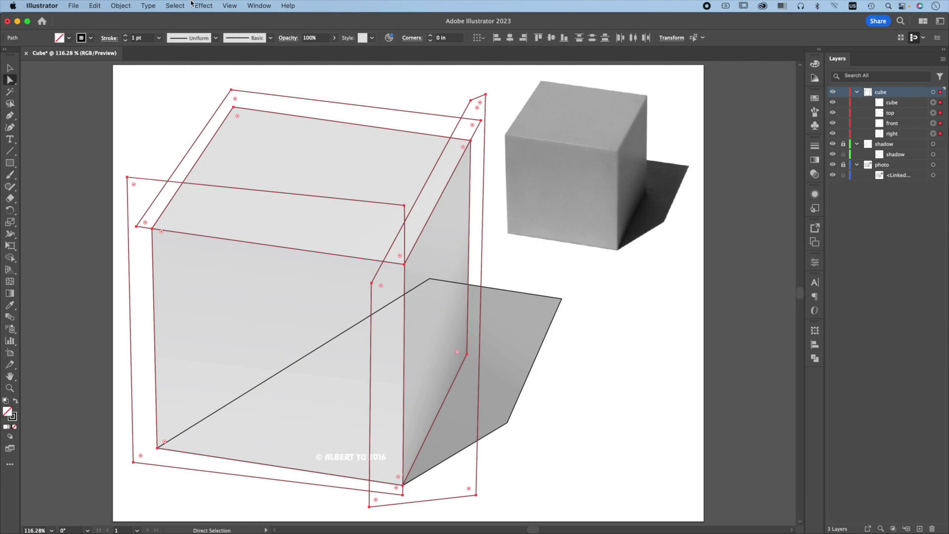
{"action": "left_click", "coordinate": [121, 6]}
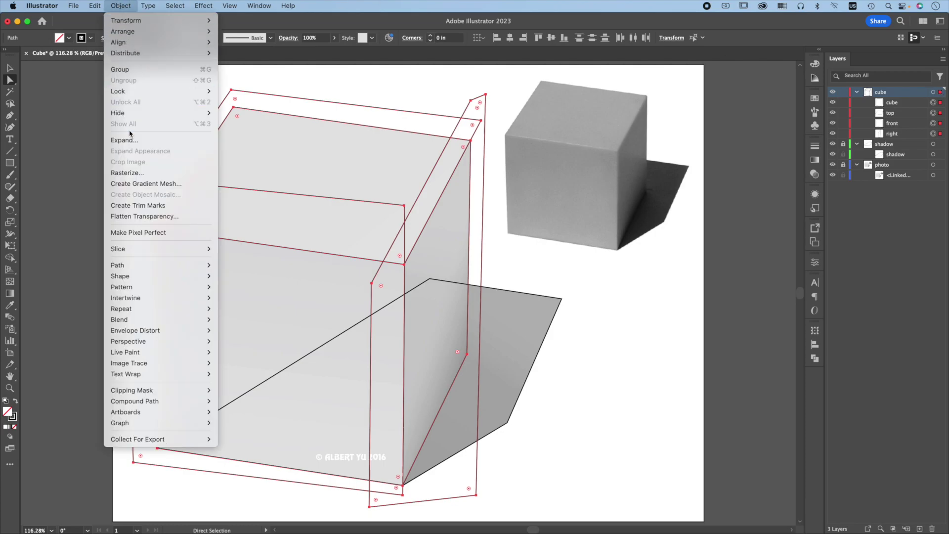
{"action": "mouse_move", "coordinate": [146, 392]}
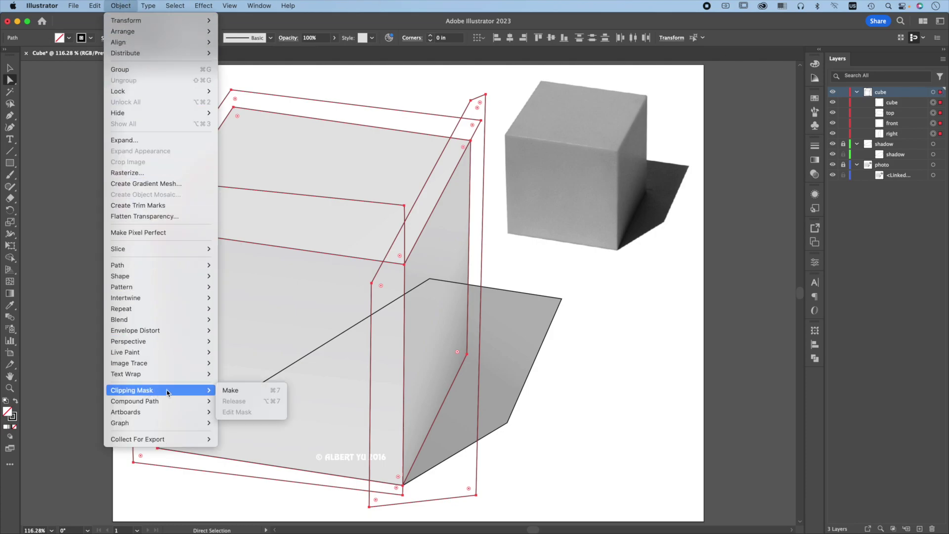
{"action": "left_click", "coordinate": [239, 390]}
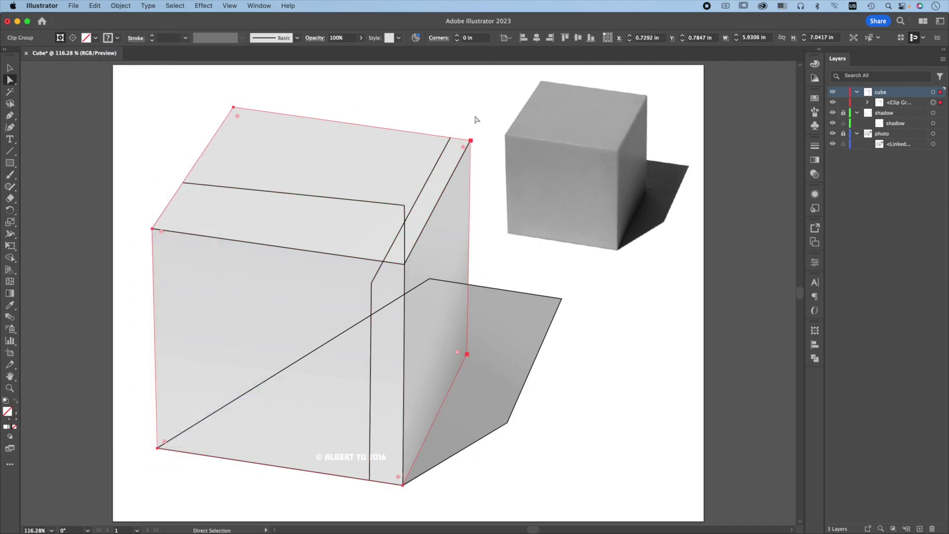
Give the top path inside the clip group a white-to-black linear gradient fill and no stroke
{"action": "left_click", "coordinate": [868, 103]}
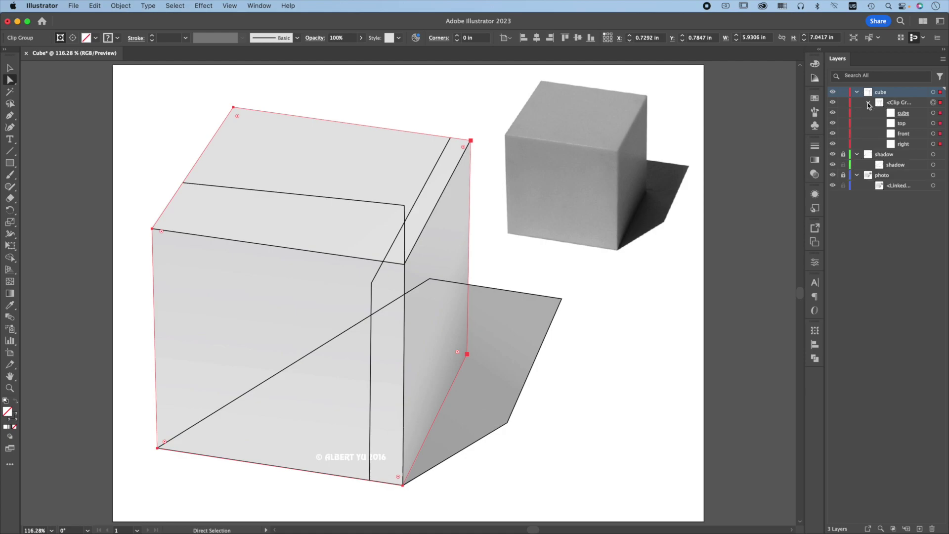
{"action": "left_click", "coordinate": [940, 123]}
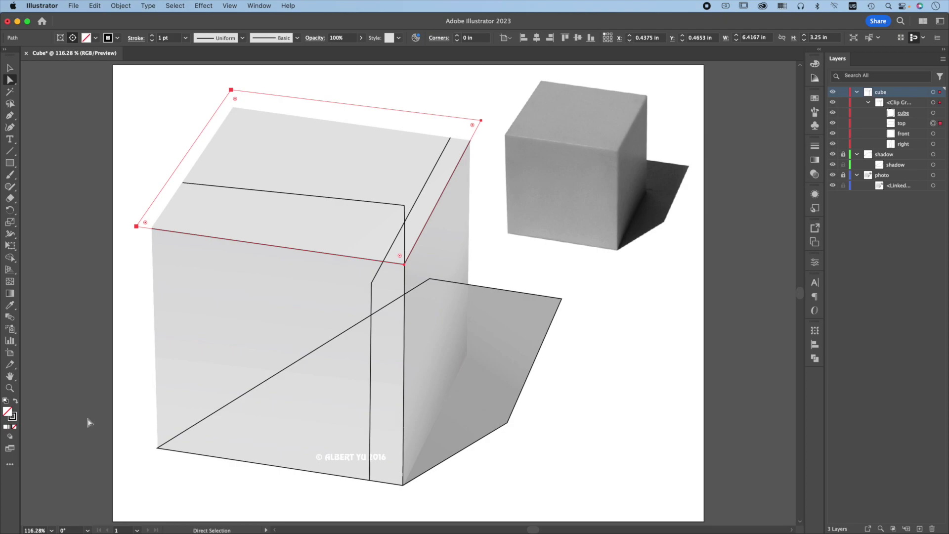
{"action": "left_click", "coordinate": [9, 428]}
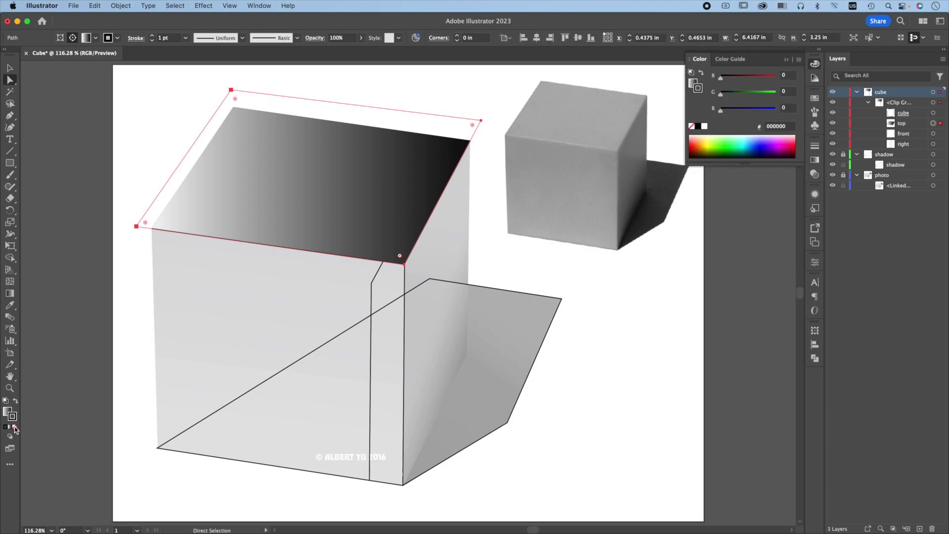
{"action": "left_click", "coordinate": [14, 428]}
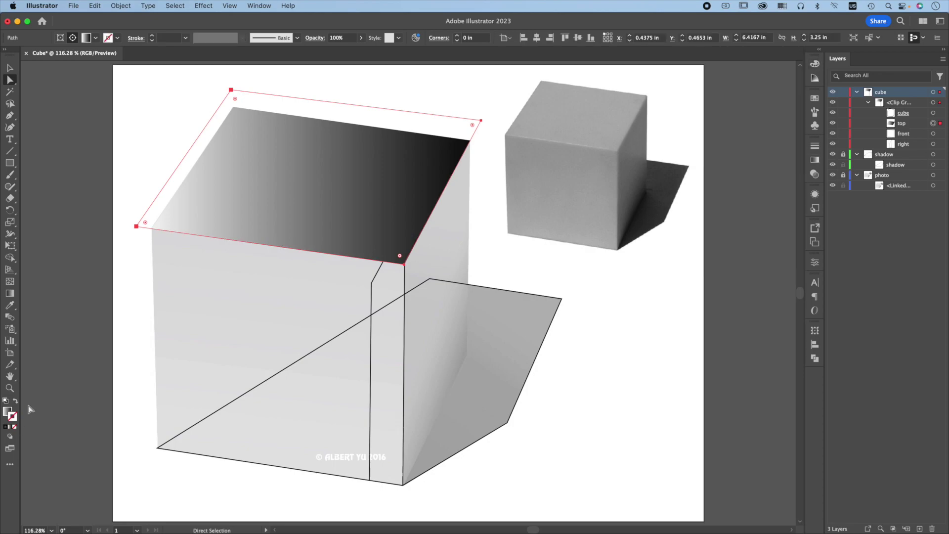
Redirect the top face's gradient so it runs vertically from the back edge to the front edge
{"action": "key", "text": "g"}
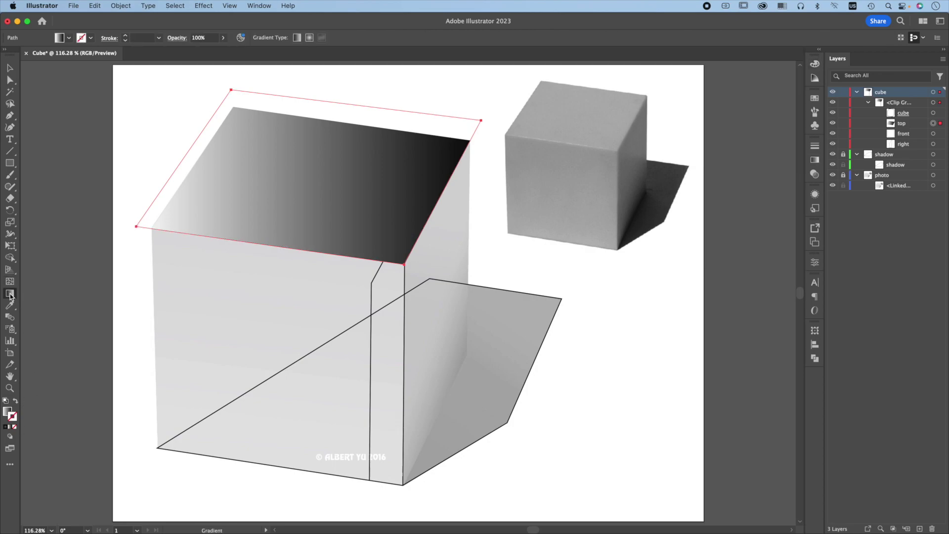
{"action": "left_click", "coordinate": [5, 413]}
{"action": "mouse_move", "coordinate": [322, 108]}
{"action": "left_mouse_down"}
{"action": "mouse_move", "coordinate": [318, 268]}
{"action": "mouse_move", "coordinate": [309, 265]}
{"action": "left_mouse_up"}
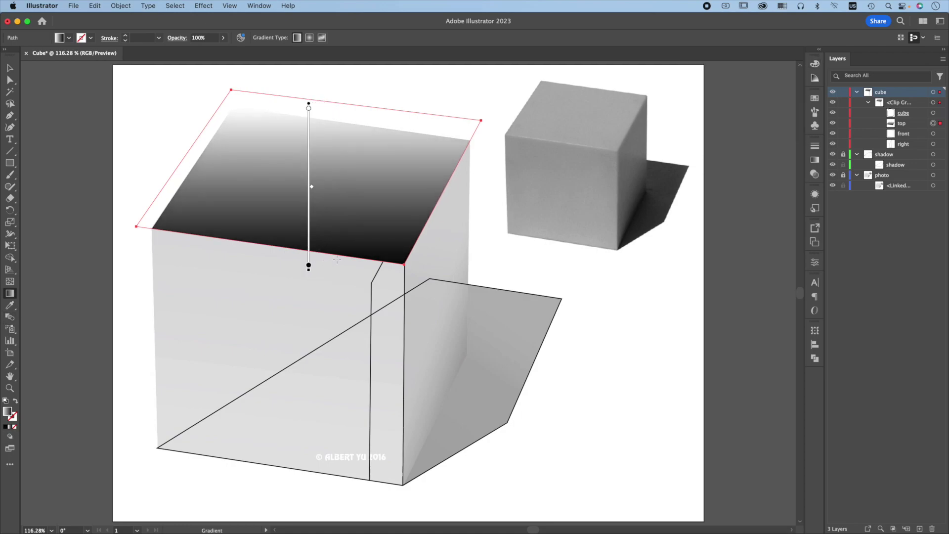
Set the top gradient's start and end stops to greys sampled from the back and front edges of the small reference cube's top face
{"action": "double_click", "coordinate": [309, 108]}
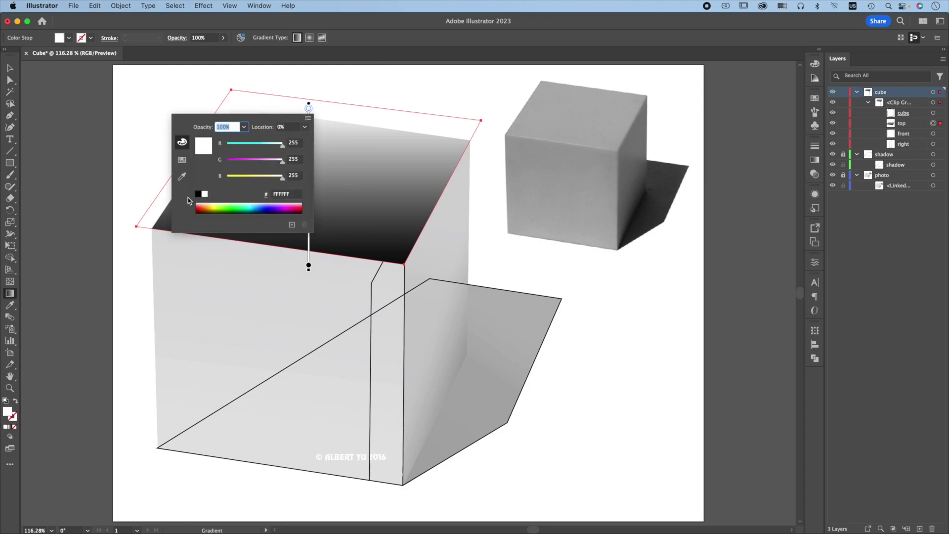
{"action": "left_click", "coordinate": [182, 177]}
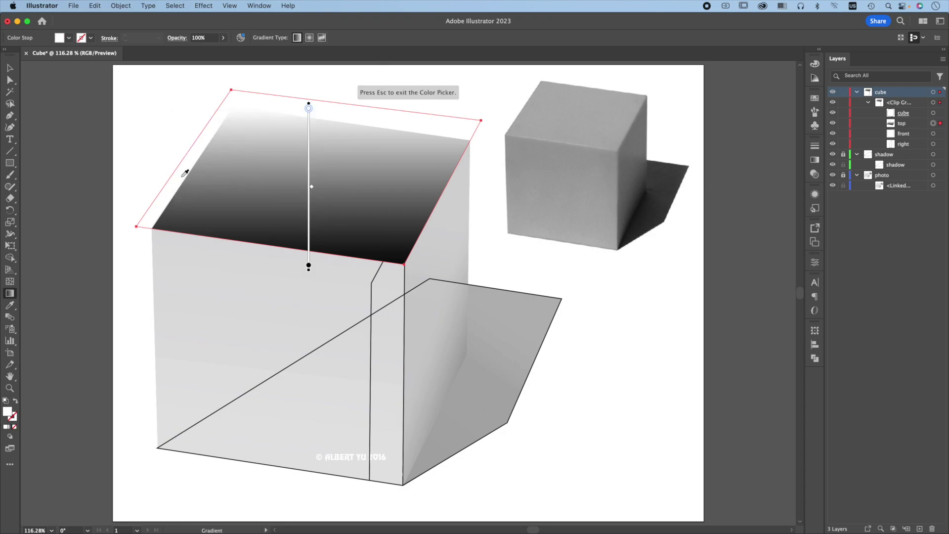
{"action": "left_click", "coordinate": [586, 87]}
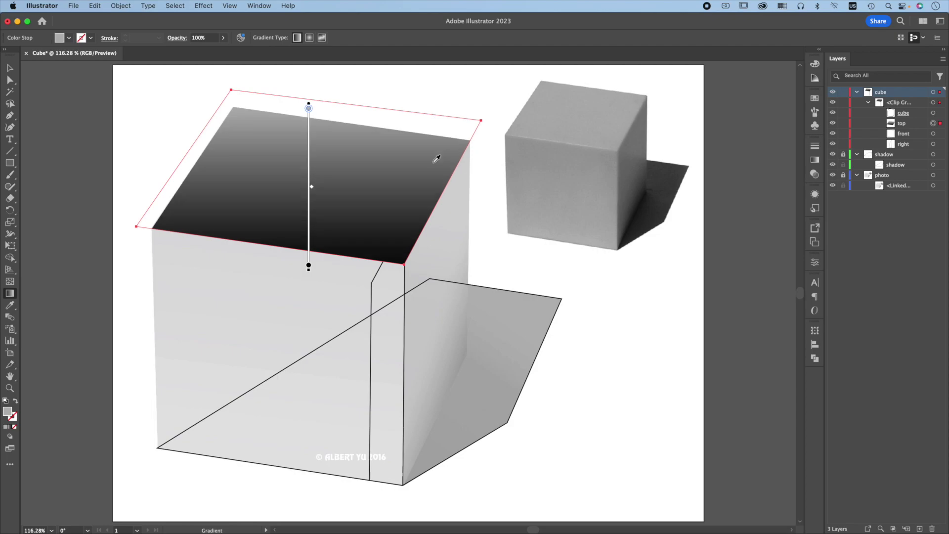
{"action": "double_click", "coordinate": [309, 265]}
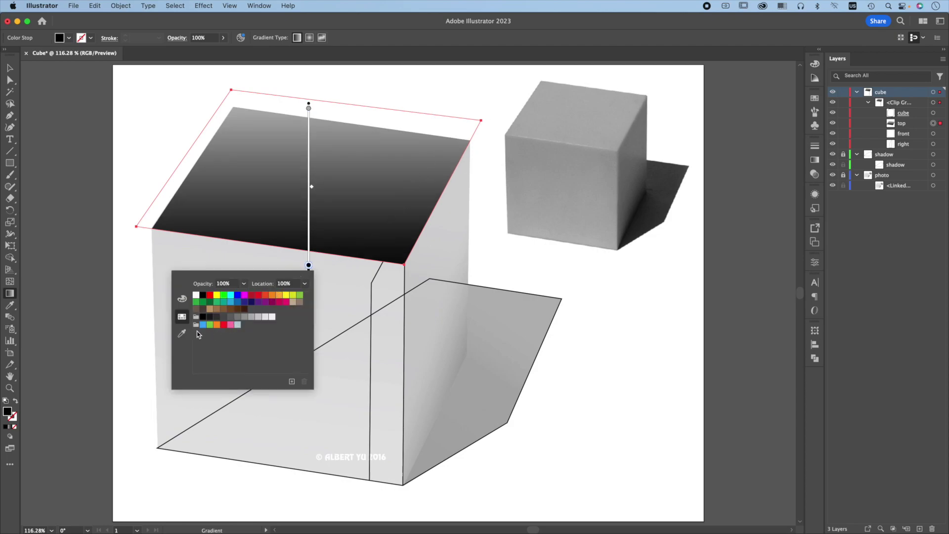
{"action": "left_click", "coordinate": [182, 335]}
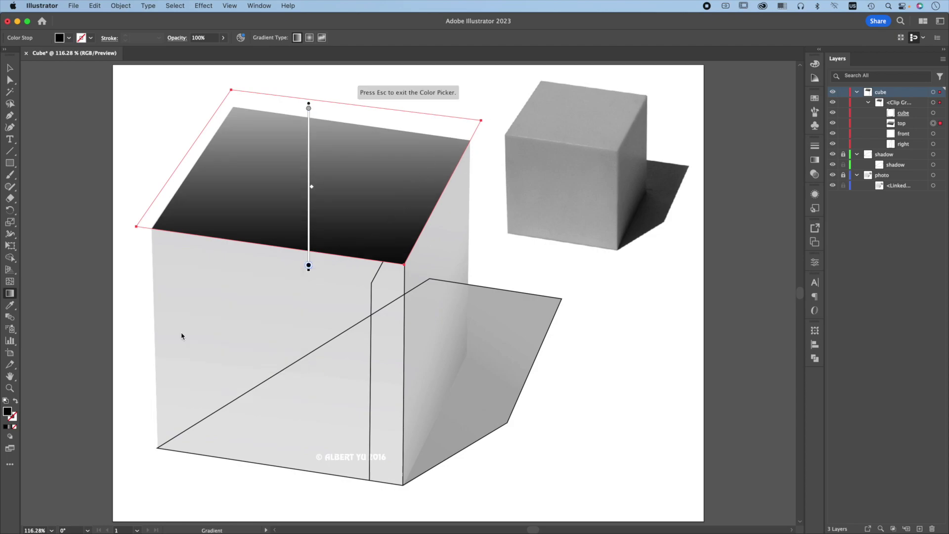
{"action": "left_click", "coordinate": [575, 140]}
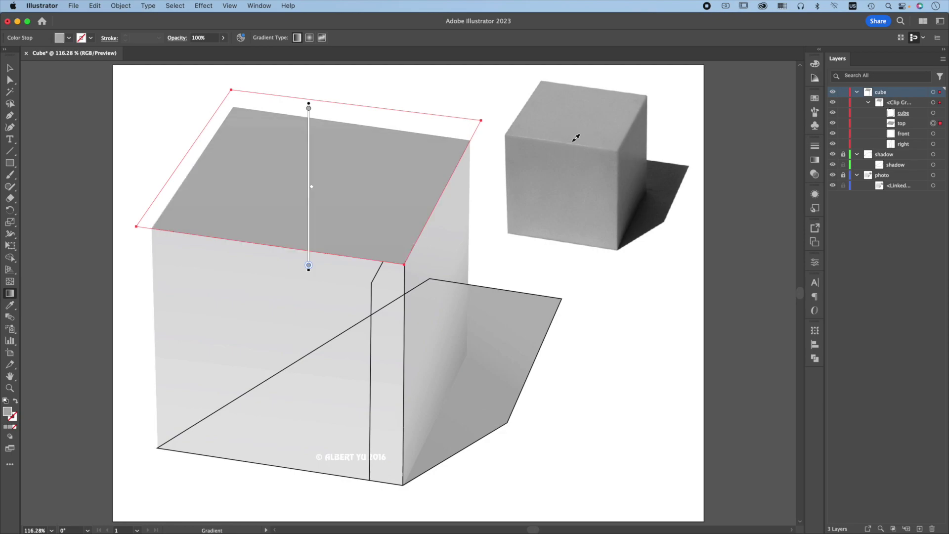
Give the front path a linear gradient fill with no stroke, running vertically from the face's upper edge to its lower edge
{"action": "left_click", "coordinate": [941, 134]}
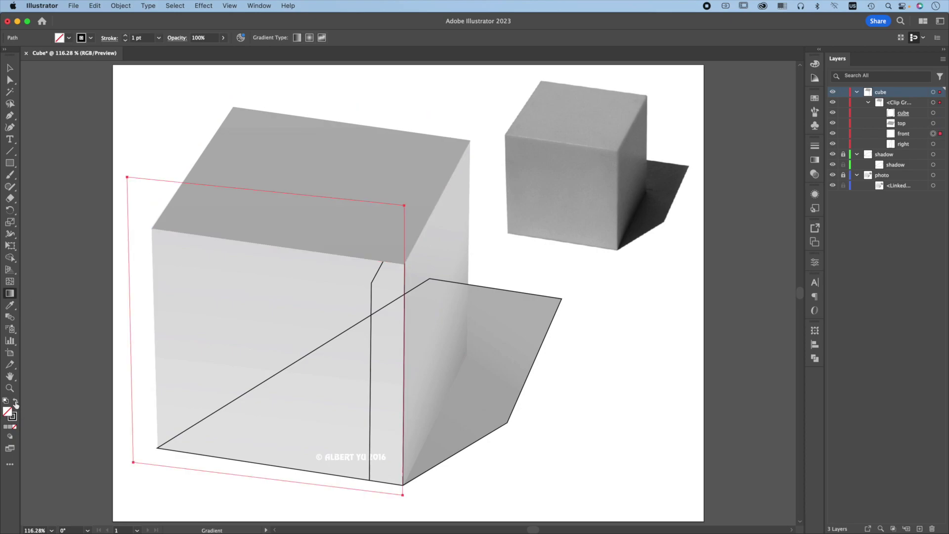
{"action": "left_click", "coordinate": [10, 428]}
{"action": "left_click", "coordinate": [13, 428]}
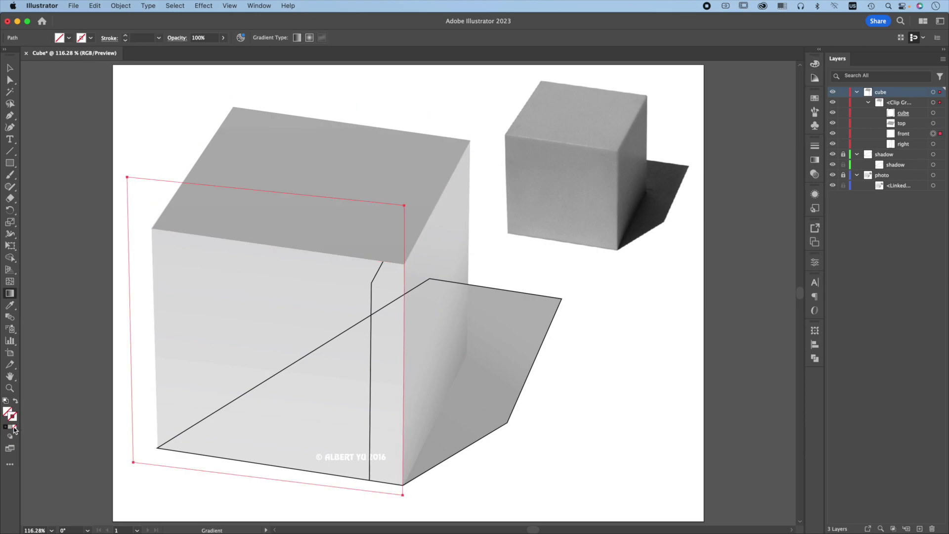
{"action": "left_click", "coordinate": [10, 428]}
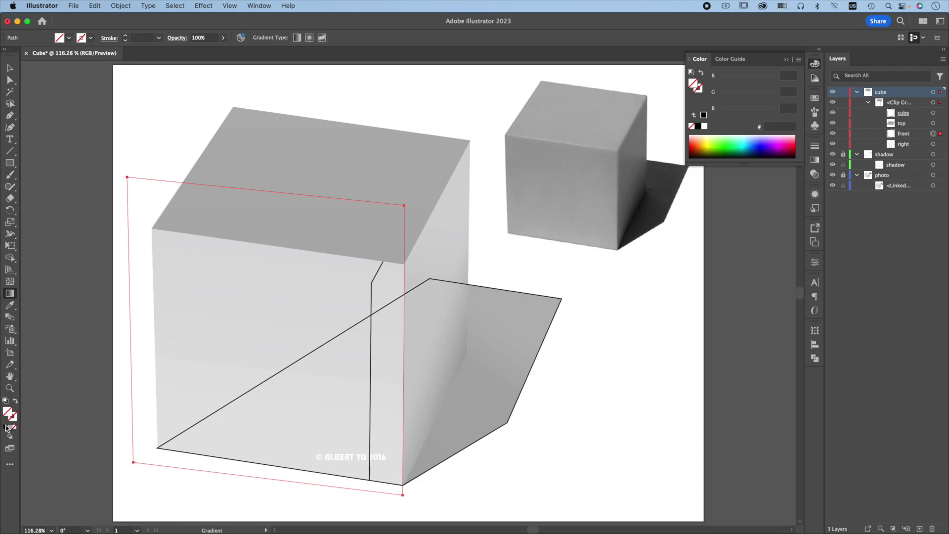
{"action": "left_click", "coordinate": [10, 428]}
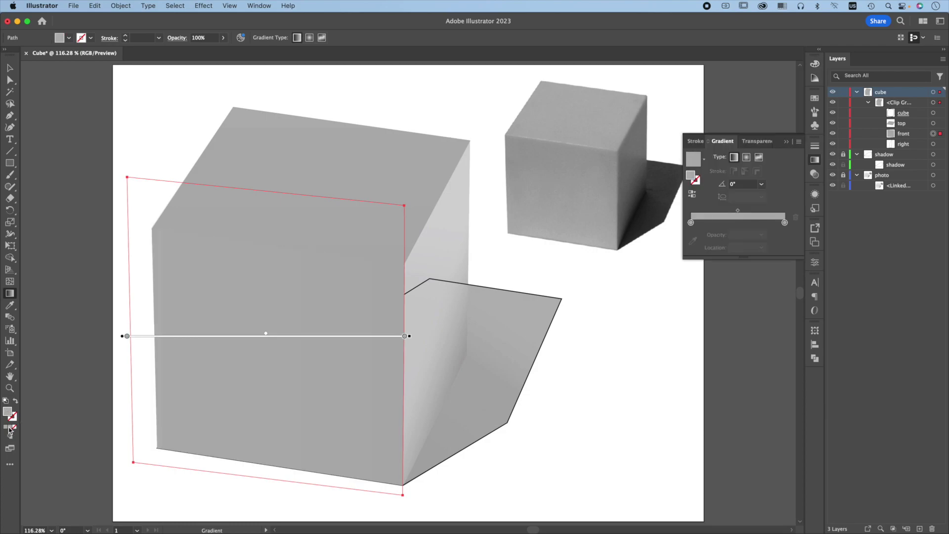
{"action": "left_click_drag", "start_coordinate": [274, 257], "coordinate": [277, 469]}
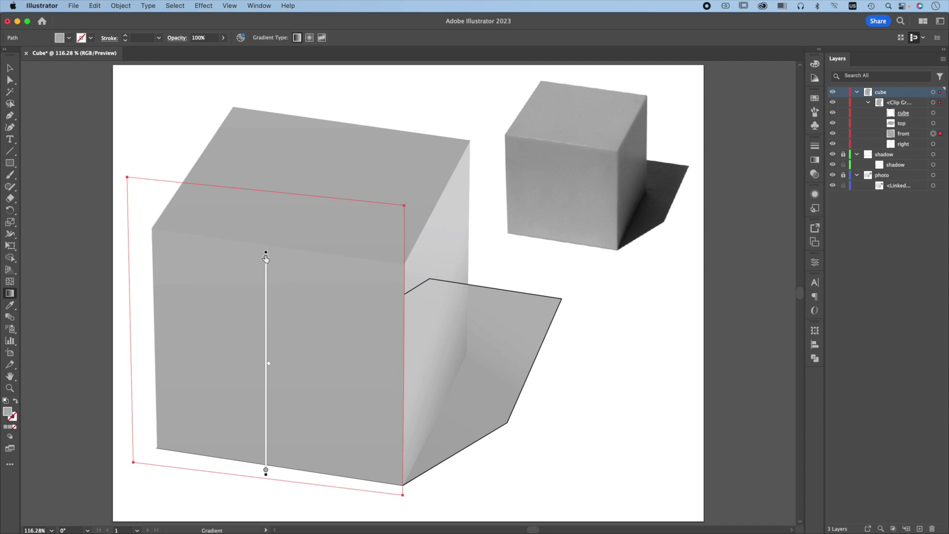
Set the front gradient's start and end stops to greys sampled from the upper and lower edges of the reference cube's front face
{"action": "double_click", "coordinate": [266, 256]}
{"action": "left_click", "coordinate": [141, 325]}
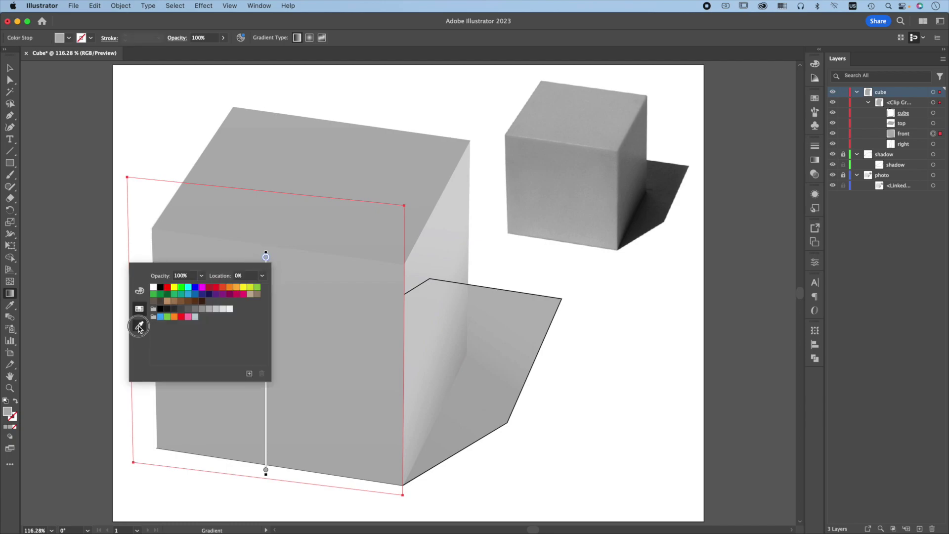
{"action": "left_click", "coordinate": [571, 144]}
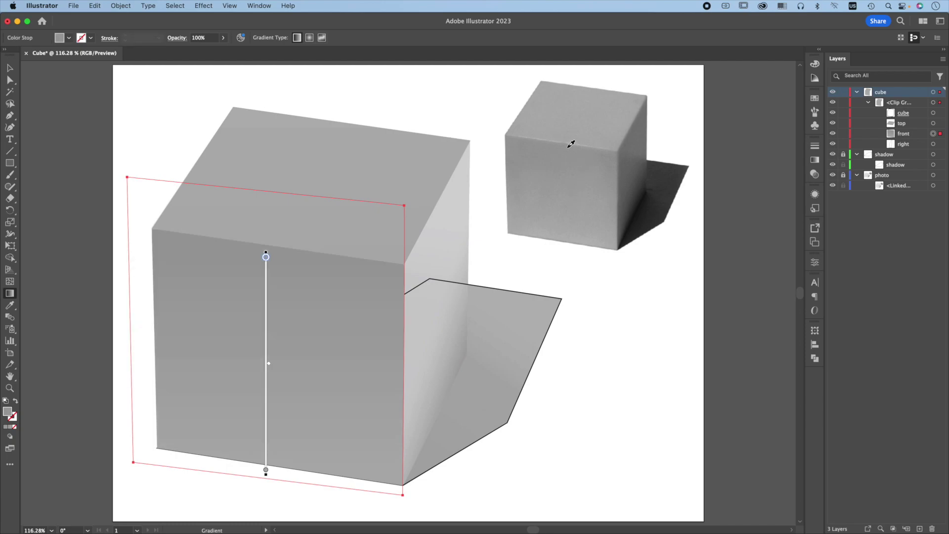
{"action": "double_click", "coordinate": [266, 470]}
{"action": "left_click", "coordinate": [140, 407]}
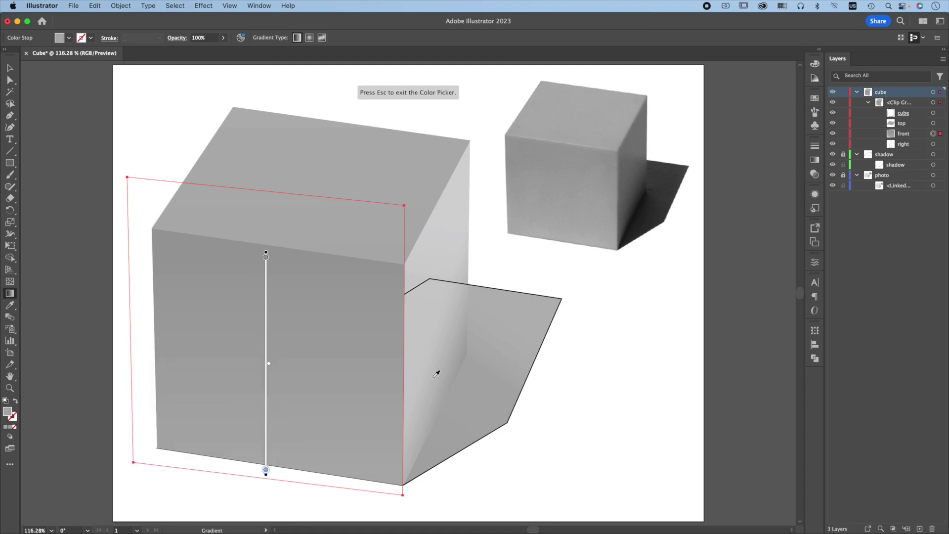
{"action": "left_click", "coordinate": [568, 234]}
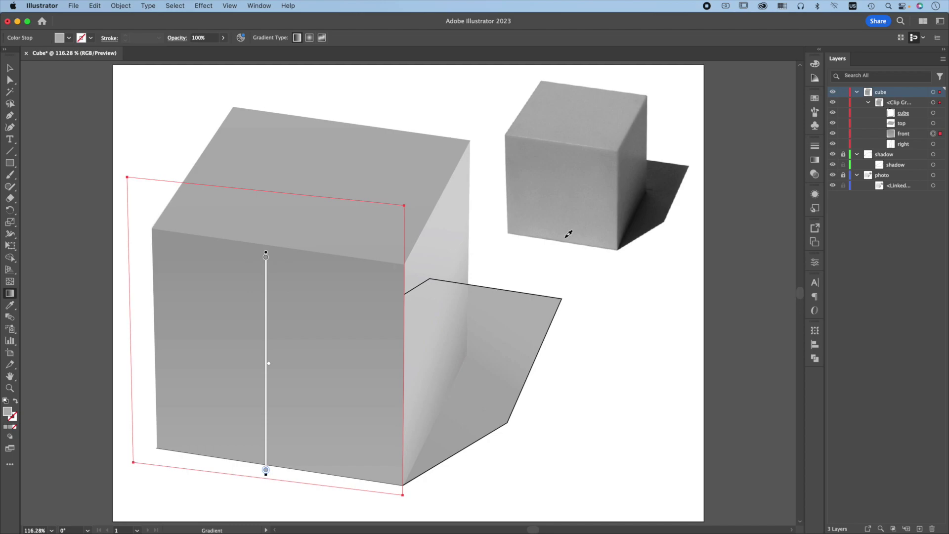
Give the right path a linear gradient fill with no stroke, running diagonally from the face's upper far corner to its lower near corner
{"action": "left_click", "coordinate": [942, 144]}
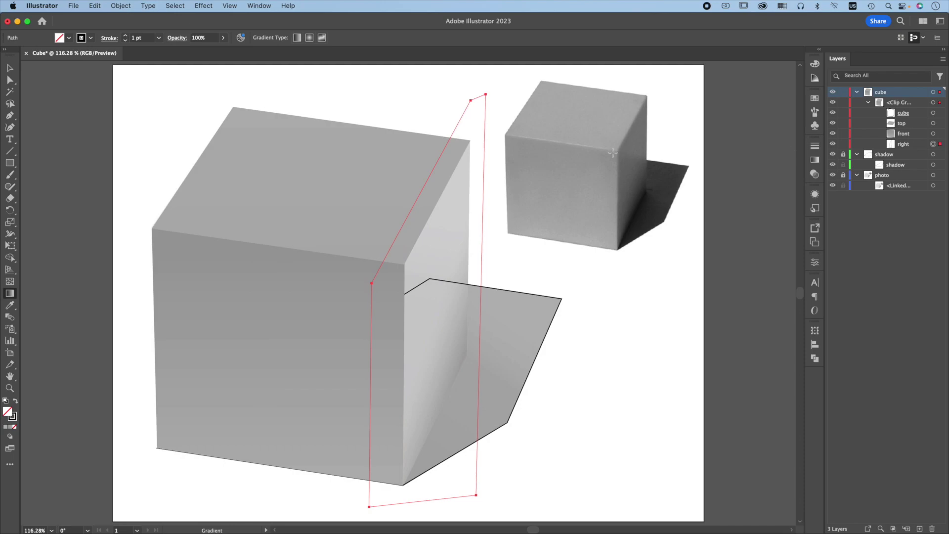
{"action": "left_click", "coordinate": [15, 422]}
{"action": "left_click", "coordinate": [15, 428]}
{"action": "left_click", "coordinate": [6, 413]}
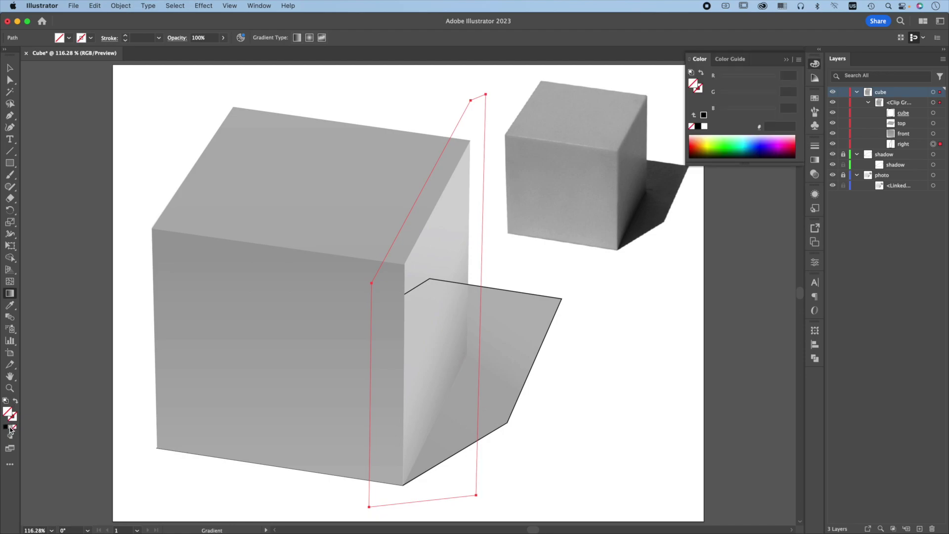
{"action": "left_click", "coordinate": [10, 428]}
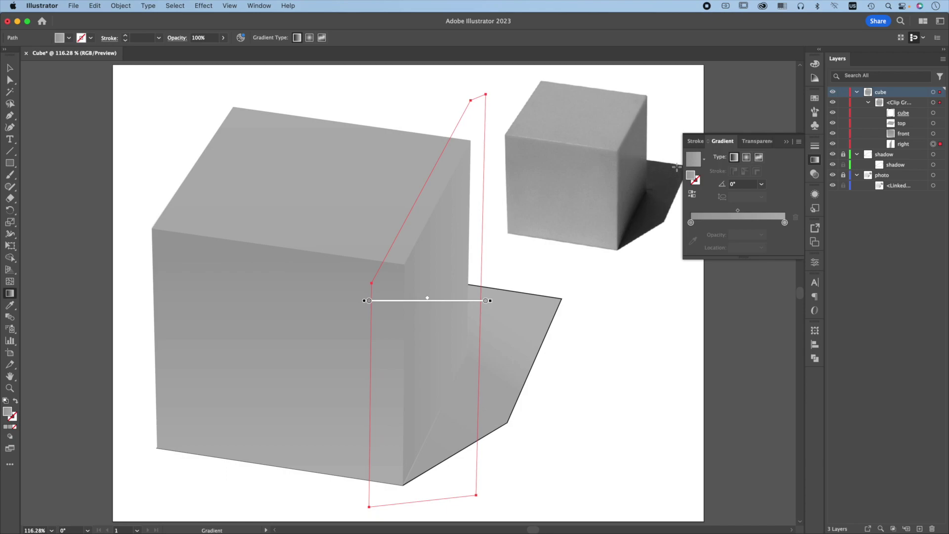
{"action": "mouse_move", "coordinate": [469, 156]}
{"action": "left_mouse_down"}
{"action": "mouse_move", "coordinate": [396, 432]}
{"action": "mouse_move", "coordinate": [403, 491]}
{"action": "left_mouse_up"}
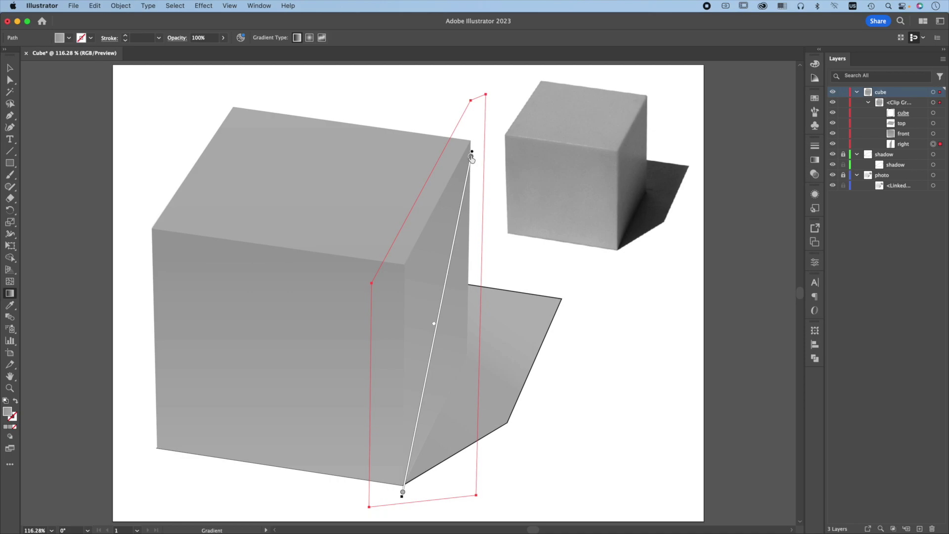
Set the right gradient's start and end stops to greys sampled from the upper far and lower near corners of the reference cube's right face
{"action": "double_click", "coordinate": [471, 156]}
{"action": "left_click", "coordinate": [345, 226]}
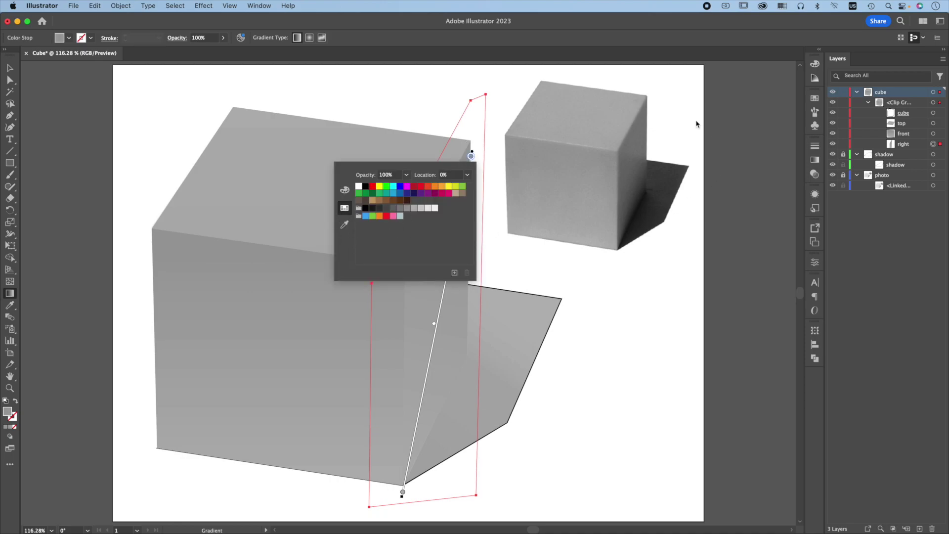
{"action": "left_click", "coordinate": [648, 112]}
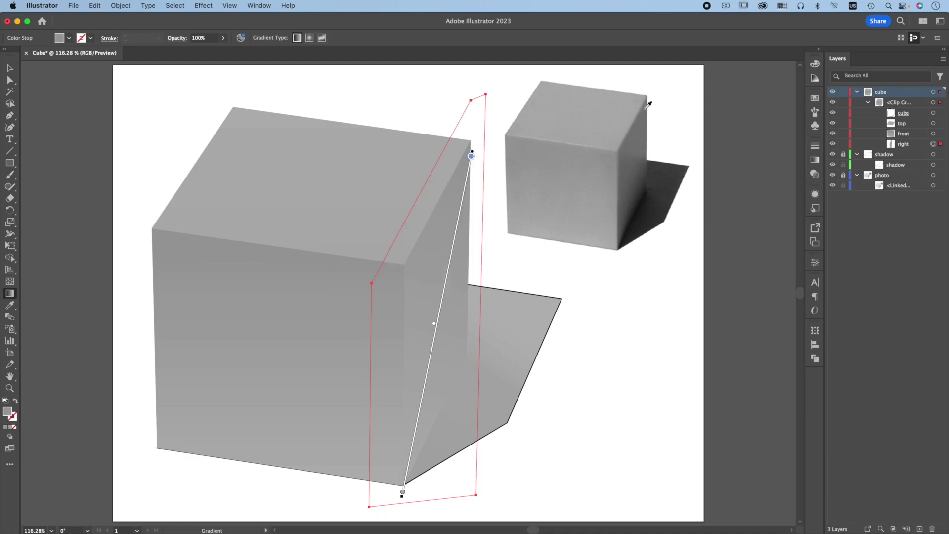
{"action": "double_click", "coordinate": [403, 492]}
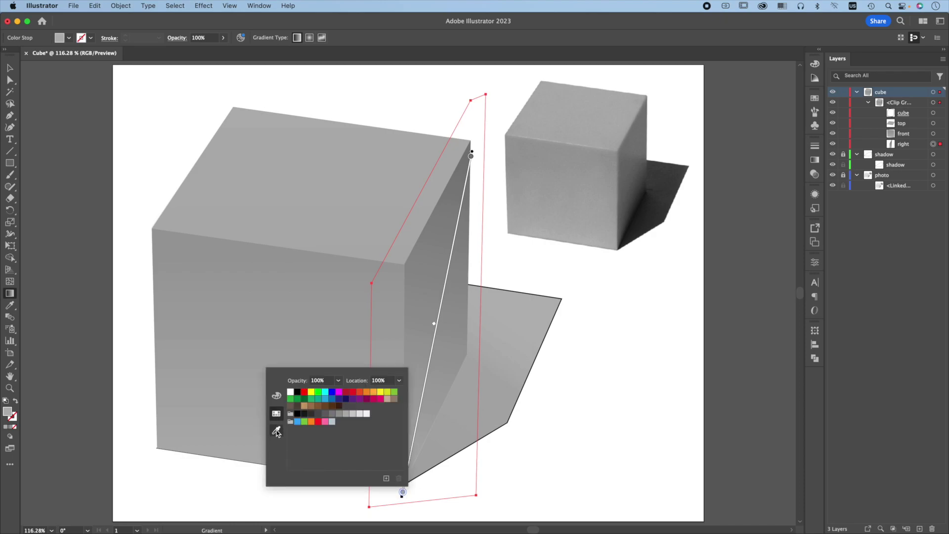
{"action": "left_click", "coordinate": [277, 430]}
{"action": "left_click", "coordinate": [621, 239]}
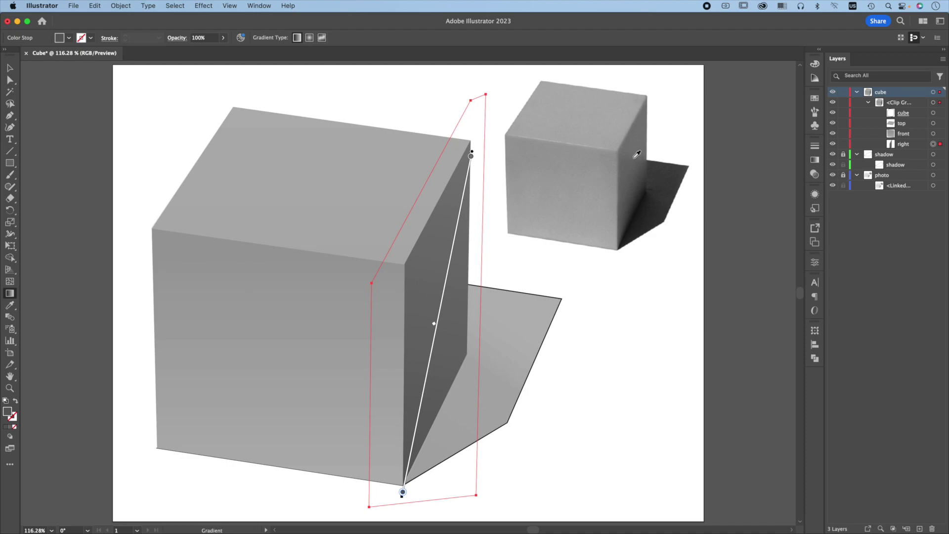
Add a middle stop at about 38% to the right gradient, sampled from the reference cube's right face, with the upper midpoint shifted close to it
{"action": "left_click", "coordinate": [447, 281]}
{"action": "double_click", "coordinate": [446, 281]}
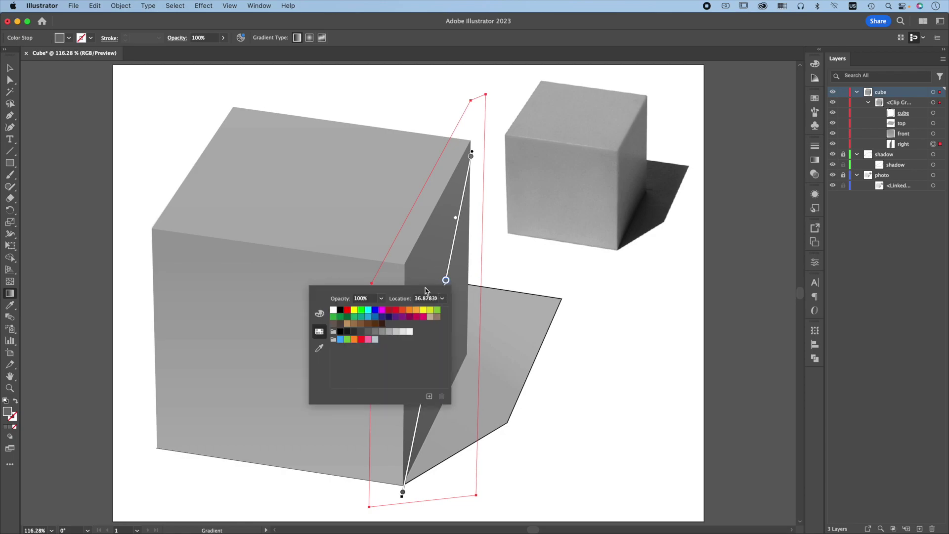
{"action": "left_click", "coordinate": [320, 349]}
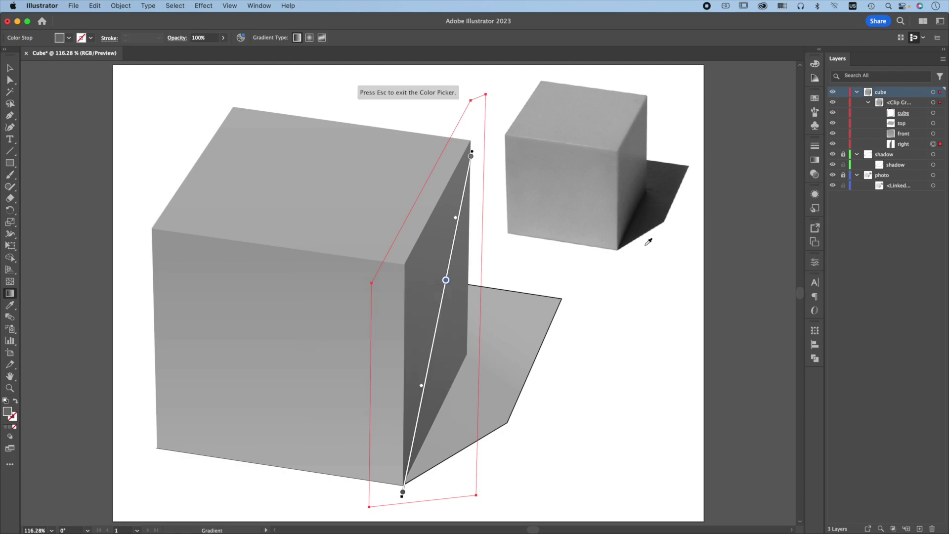
{"action": "left_click", "coordinate": [641, 161]}
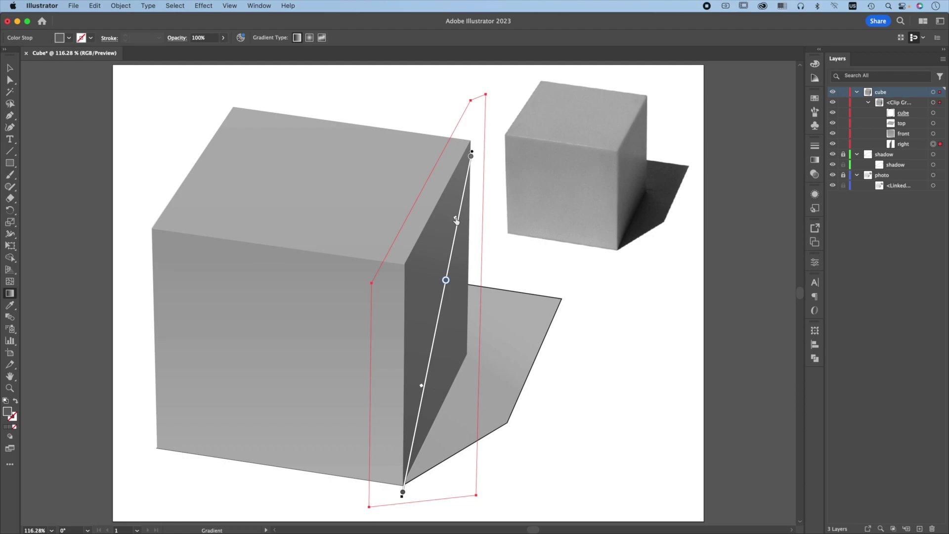
{"action": "left_click_drag", "start_coordinate": [457, 220], "coordinate": [450, 275]}
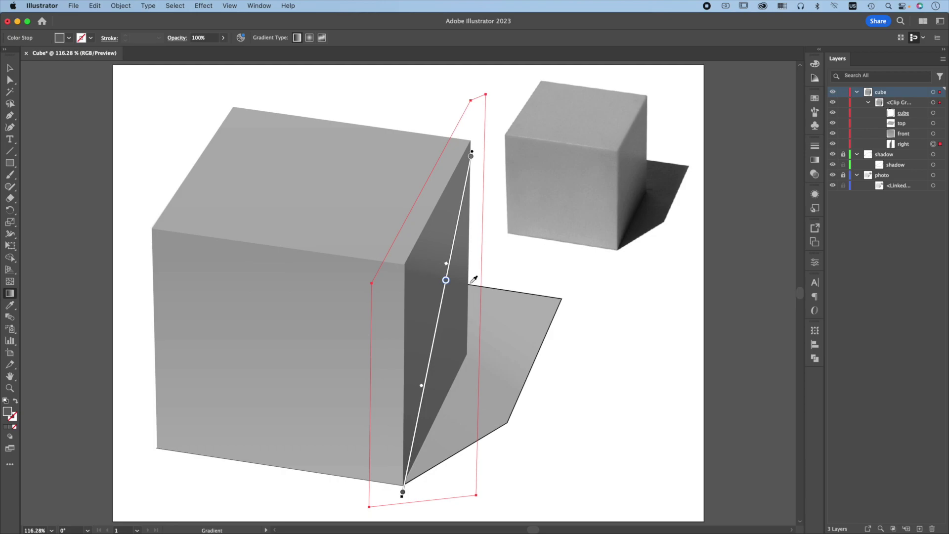
{"action": "left_click_drag", "start_coordinate": [445, 280], "coordinate": [445, 284]}
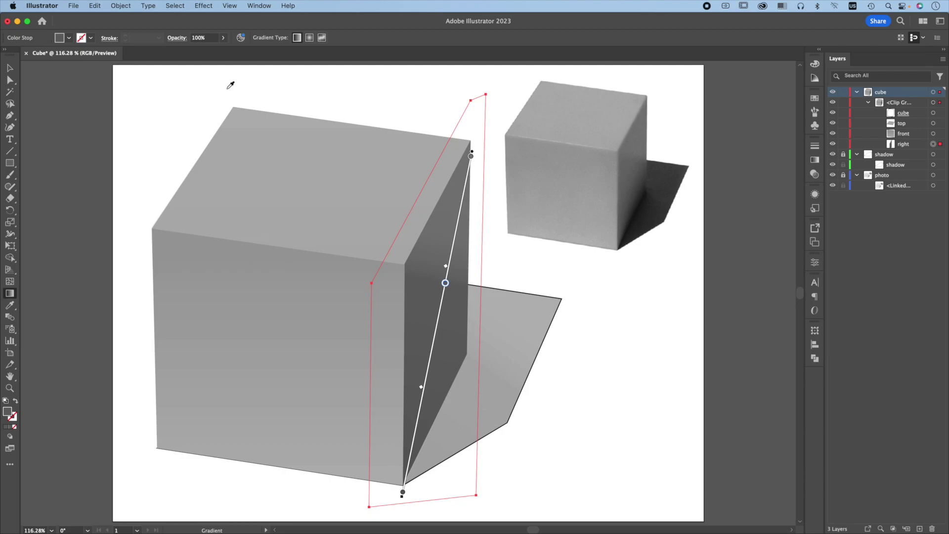
Draw a closed triangular path with the Pen tool along the right face's lower edge, from the near bottom corner up past the far edge
{"action": "key", "text": "p"}
{"action": "left_click", "coordinate": [404, 491]}
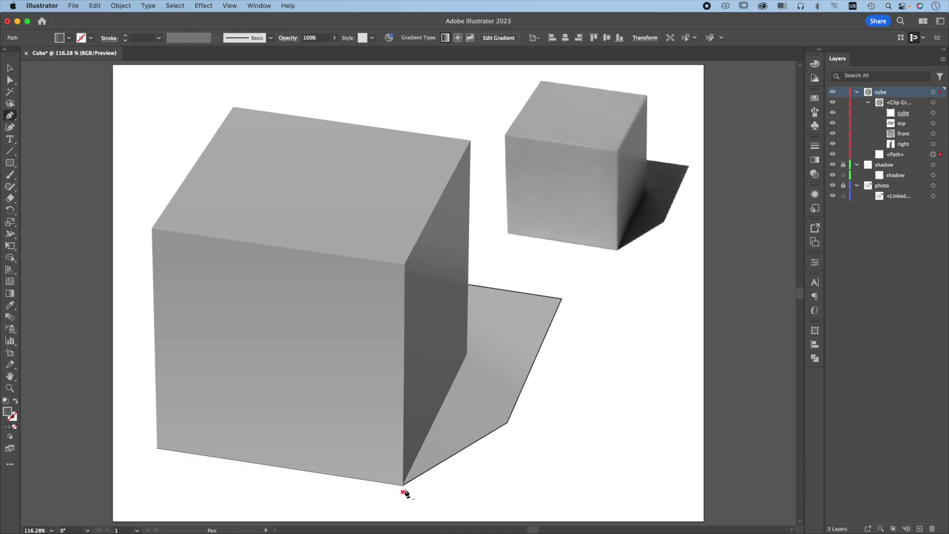
{"action": "left_click", "coordinate": [473, 293]}
{"action": "left_click", "coordinate": [484, 385]}
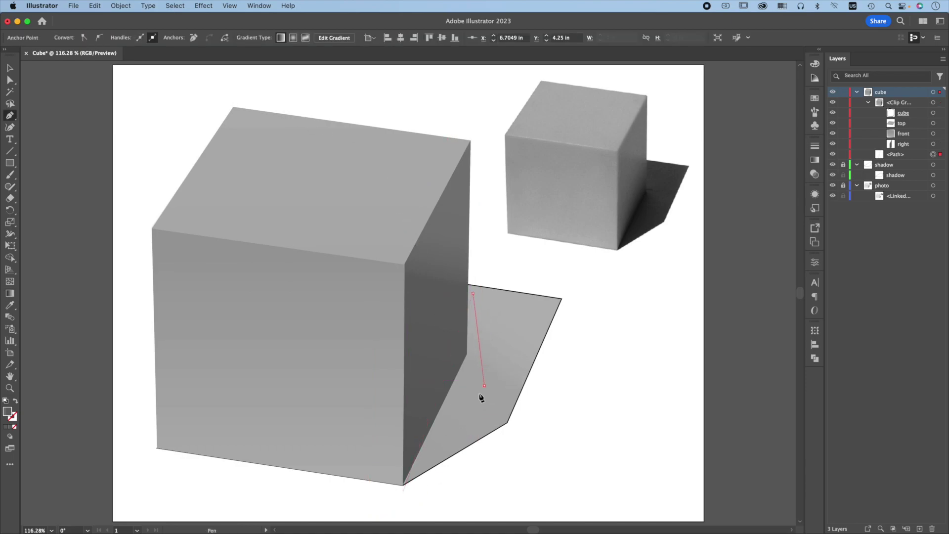
{"action": "left_click", "coordinate": [404, 491]}
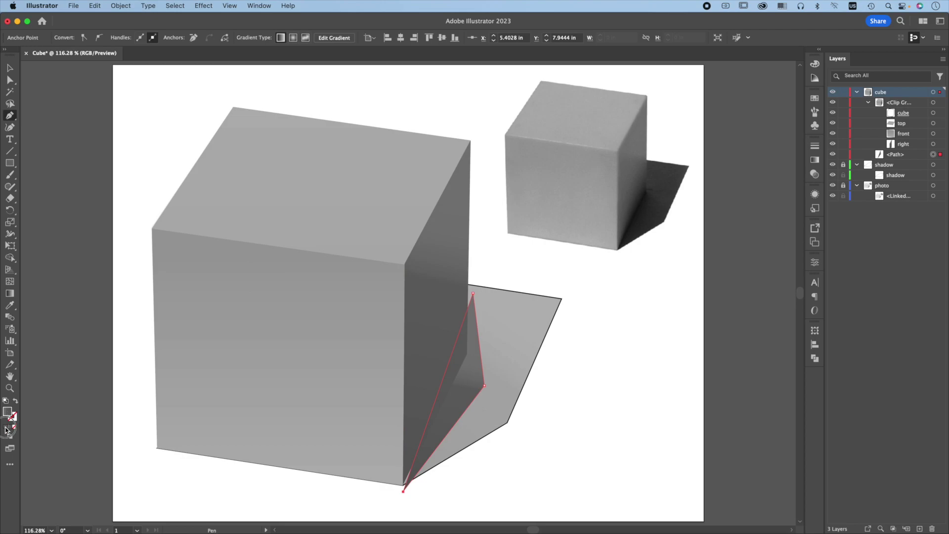
Fill the triangular path with solid black and move it into the cube's clip group, directly above the top path
{"action": "left_click", "coordinate": [6, 426]}
{"action": "double_click", "coordinate": [7, 413]}
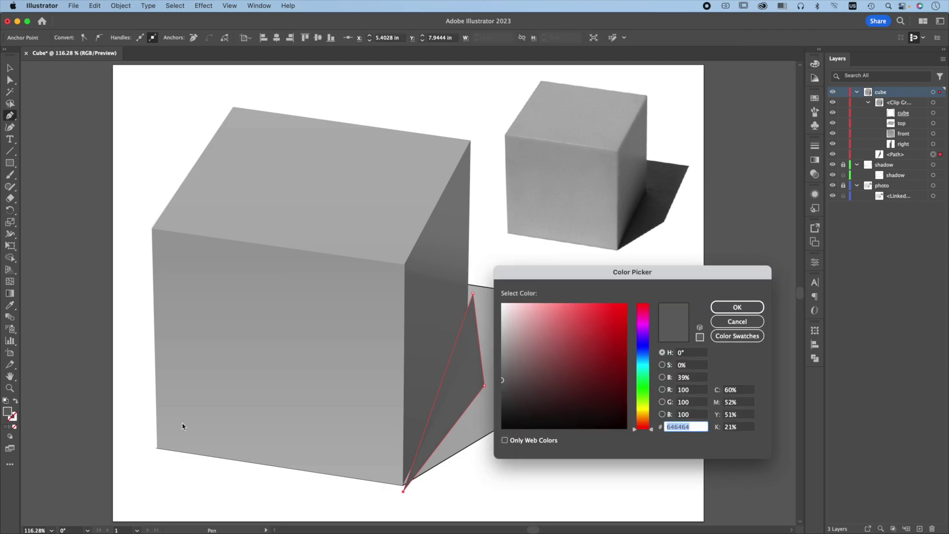
{"action": "left_click_drag", "start_coordinate": [520, 400], "coordinate": [492, 441]}
{"action": "left_click", "coordinate": [735, 307]}
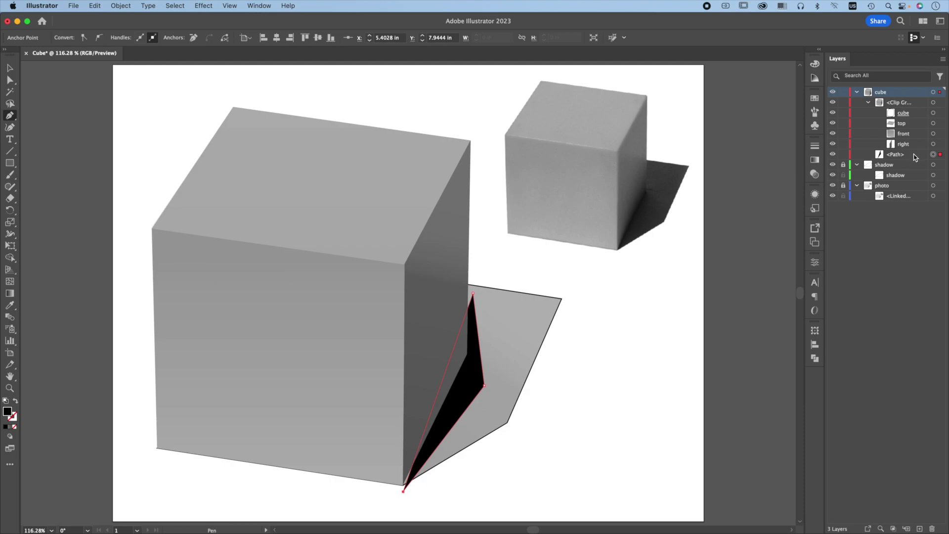
{"action": "left_click_drag", "start_coordinate": [916, 158], "coordinate": [917, 121]}
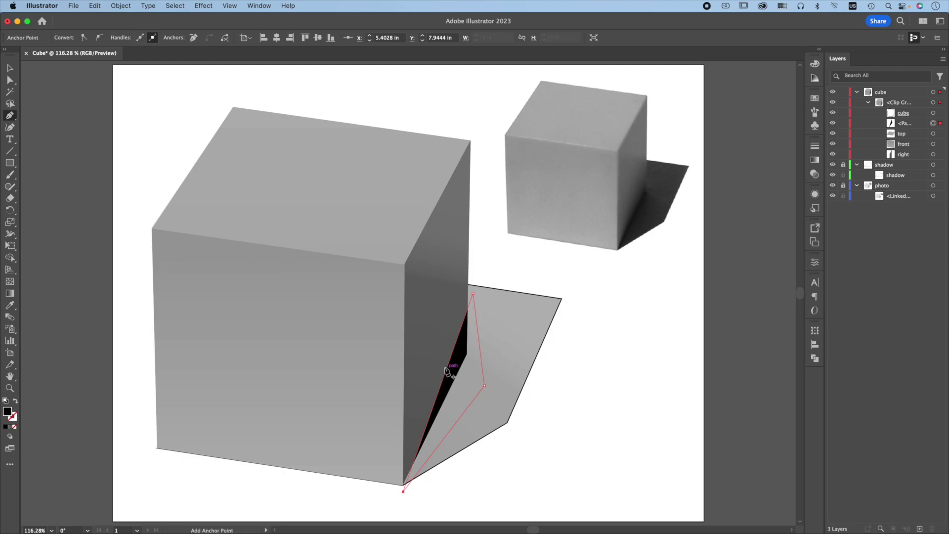
Apply a Gaussian Blur with a 50-pixel radius to the black triangle's fill
{"action": "left_click", "coordinate": [815, 194]}
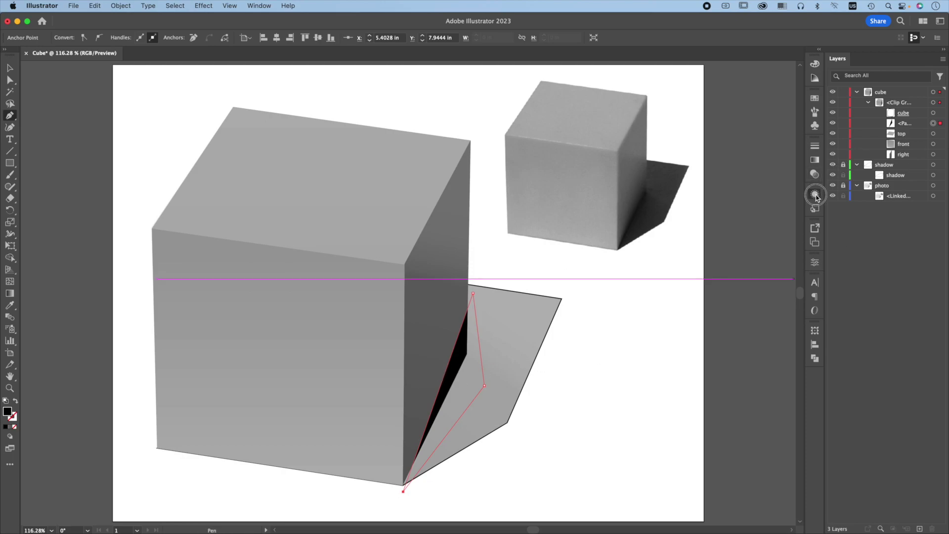
{"action": "left_click_drag", "start_coordinate": [744, 270], "coordinate": [744, 370]}
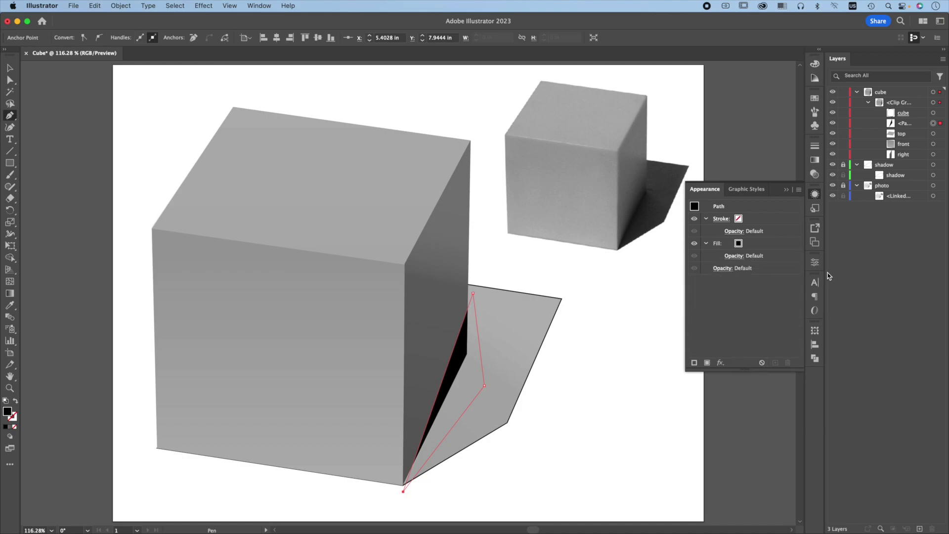
{"action": "left_click", "coordinate": [763, 244]}
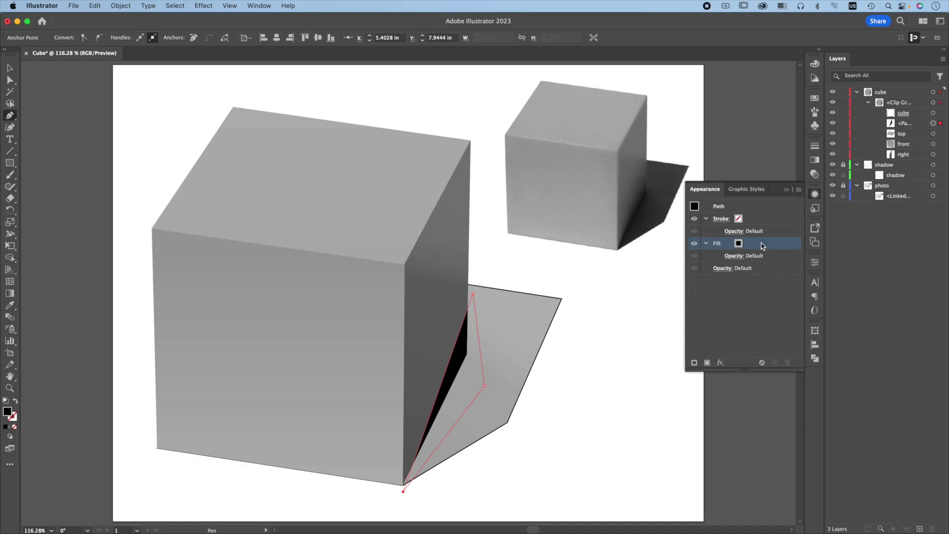
{"action": "left_click", "coordinate": [720, 362]}
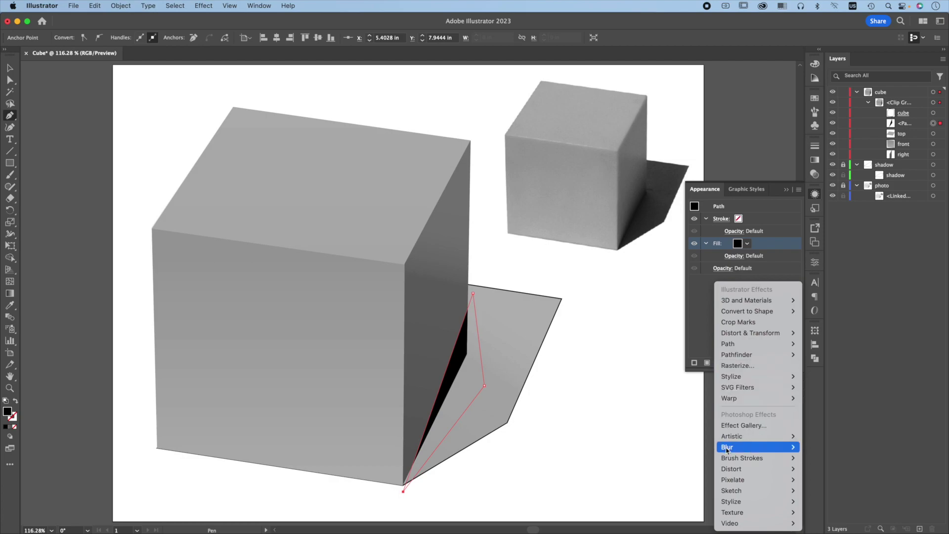
{"action": "mouse_move", "coordinate": [771, 447]}
{"action": "left_click", "coordinate": [834, 451]}
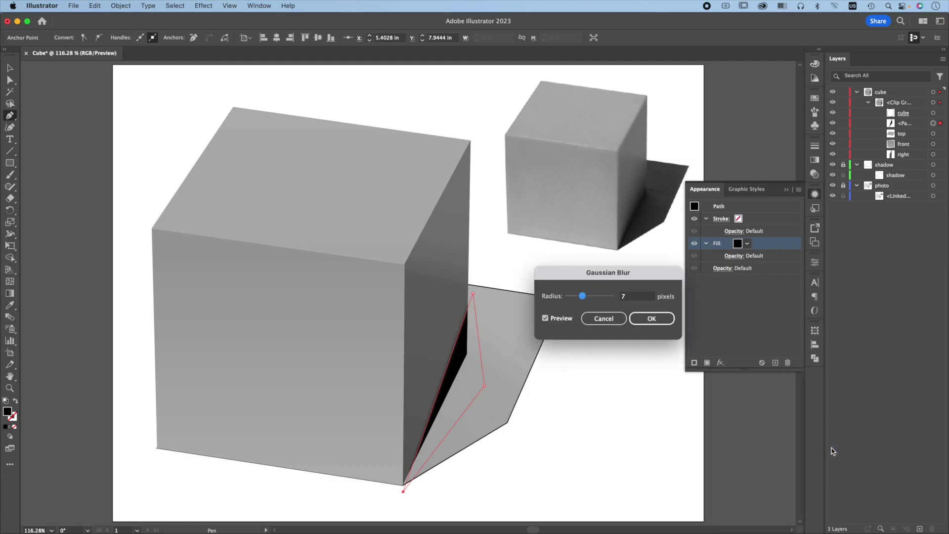
{"action": "double_click", "coordinate": [632, 296]}
{"action": "type", "text": "50"}
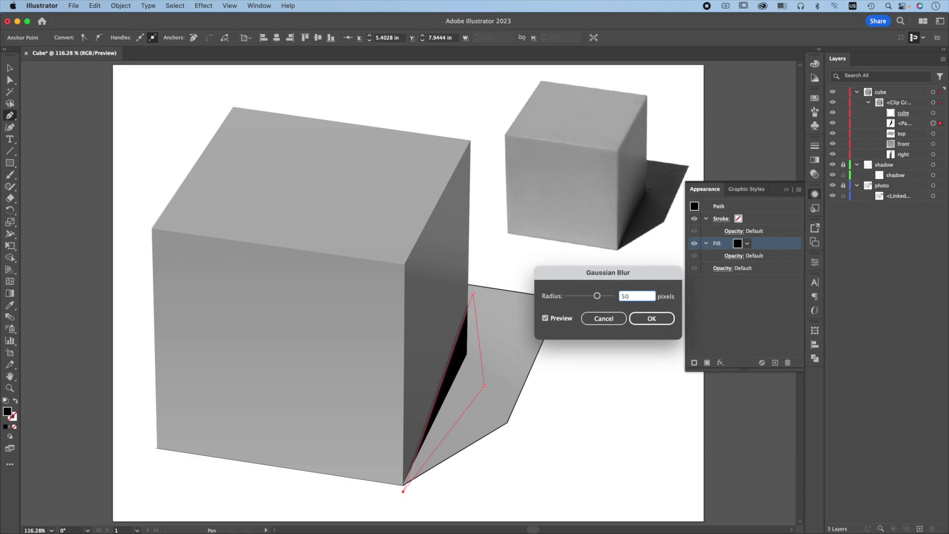
{"action": "key", "text": "Tab"}
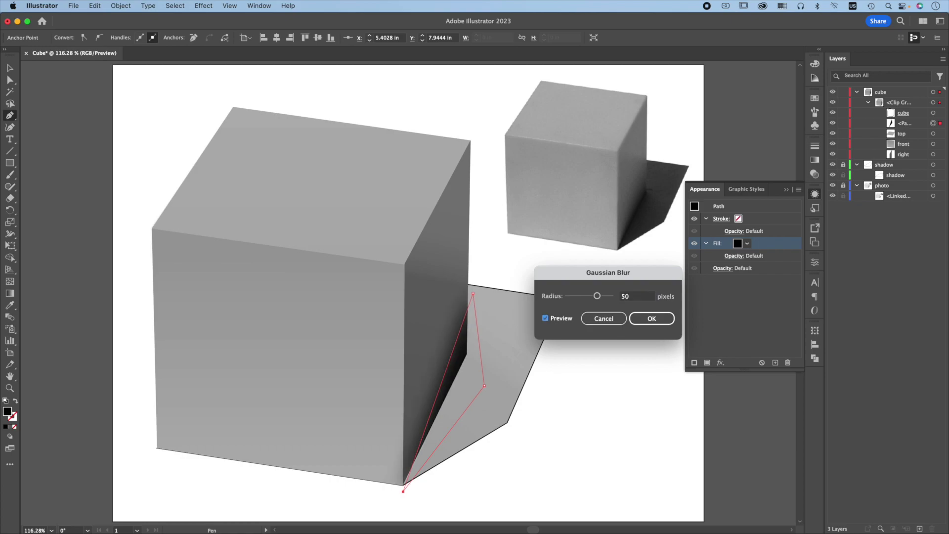
{"action": "left_click", "coordinate": [652, 318]}
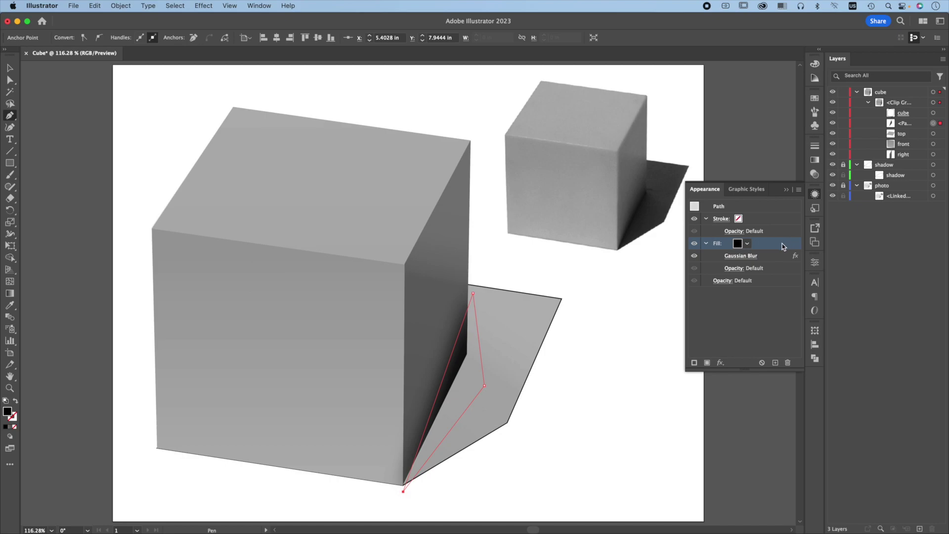
Reduce the blurred black fill's opacity to 60%
{"action": "left_click", "coordinate": [735, 269]}
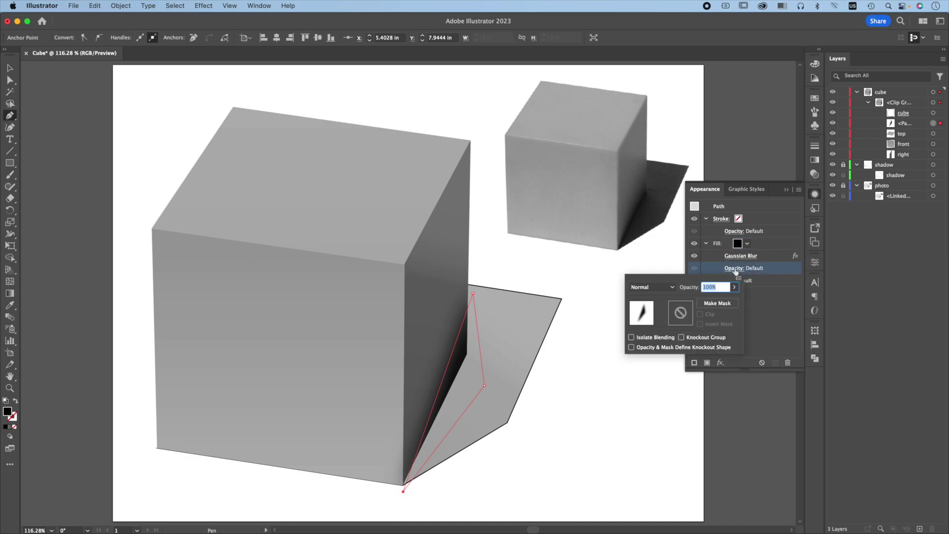
{"action": "left_click", "coordinate": [734, 286]}
{"action": "left_click_drag", "start_coordinate": [737, 300], "coordinate": [715, 304]}
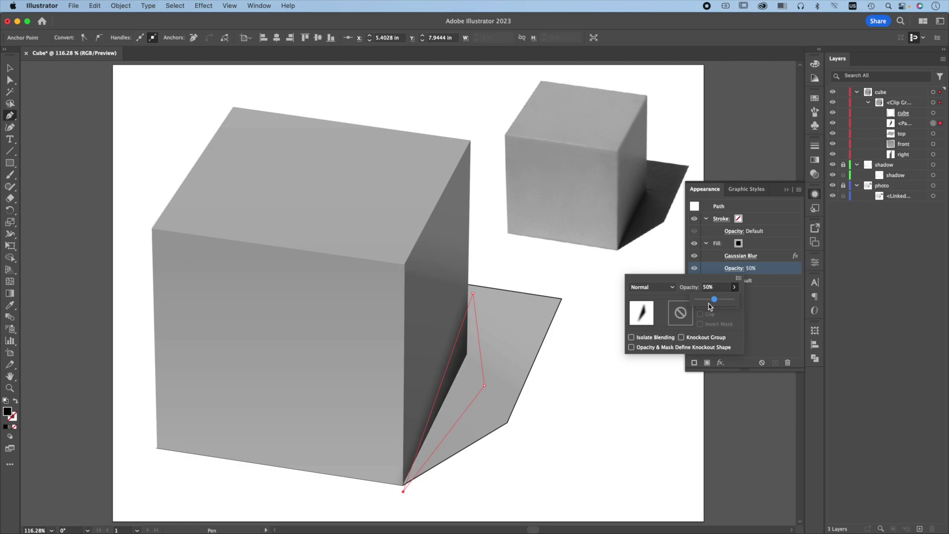
{"action": "left_click_drag", "start_coordinate": [715, 302], "coordinate": [718, 304]}
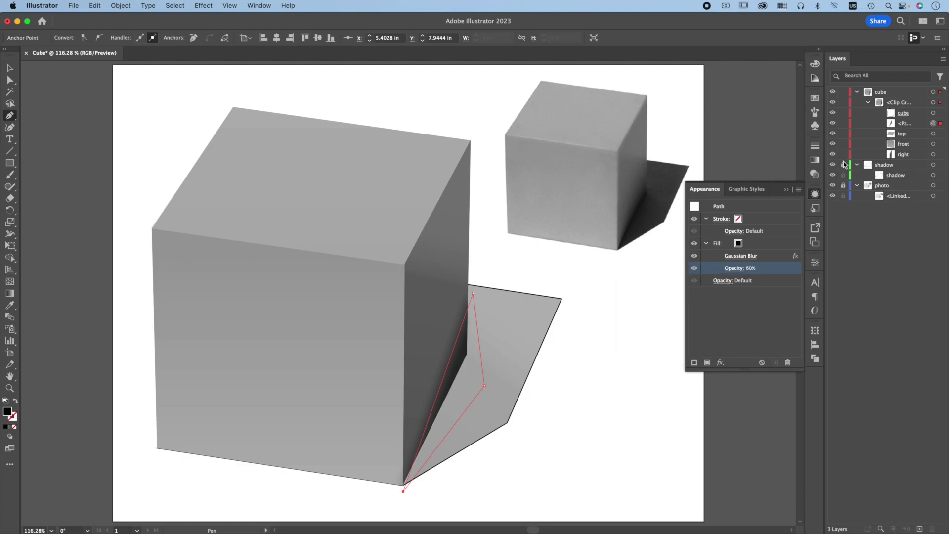
Lock the cube layer and unlock the shadow layer with its shadow path selected
{"action": "left_click", "coordinate": [843, 92]}
{"action": "left_click", "coordinate": [843, 166]}
{"action": "left_click", "coordinate": [939, 176]}
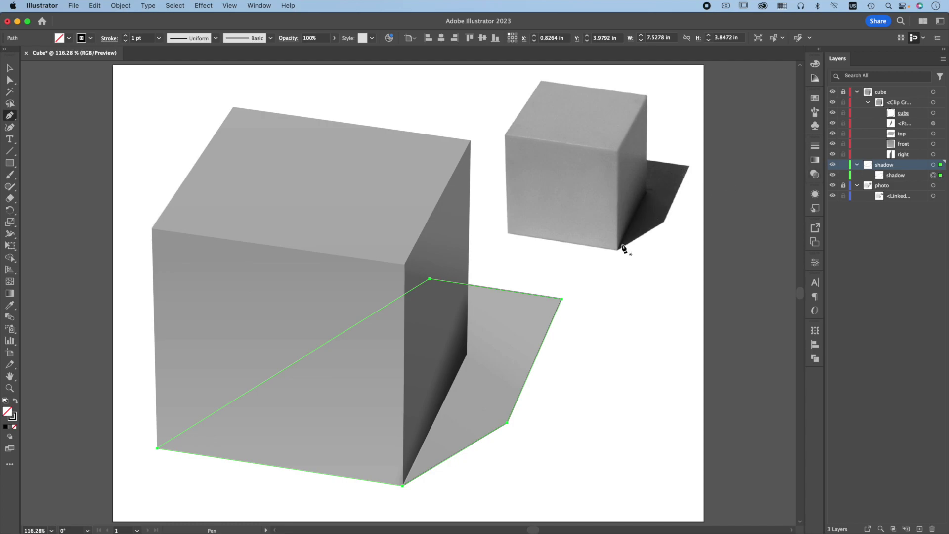
Give the shadow path a linear gradient fill with no stroke, running diagonally from just beyond its upper edge to below the cube's front face
{"action": "left_click", "coordinate": [11, 426]}
{"action": "left_click", "coordinate": [15, 427]}
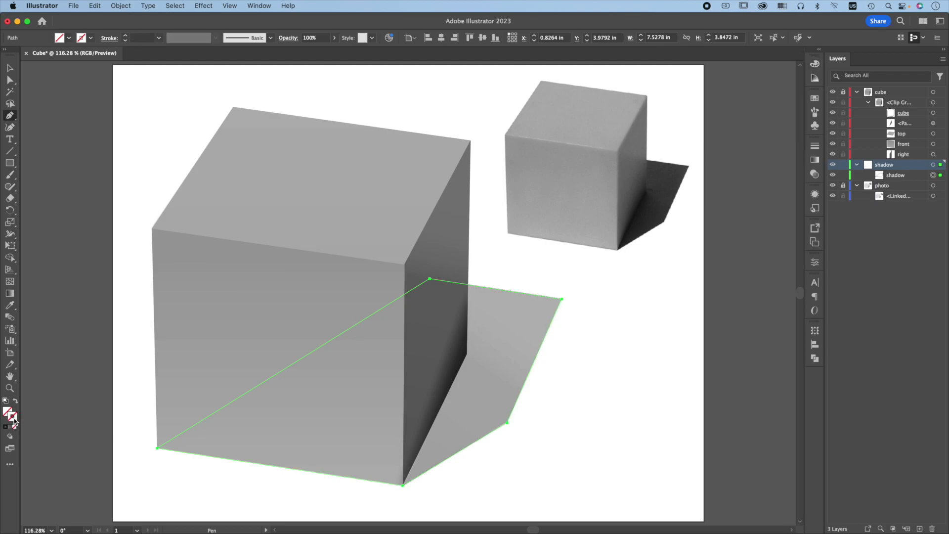
{"action": "left_click", "coordinate": [7, 427]}
{"action": "left_click", "coordinate": [10, 427]}
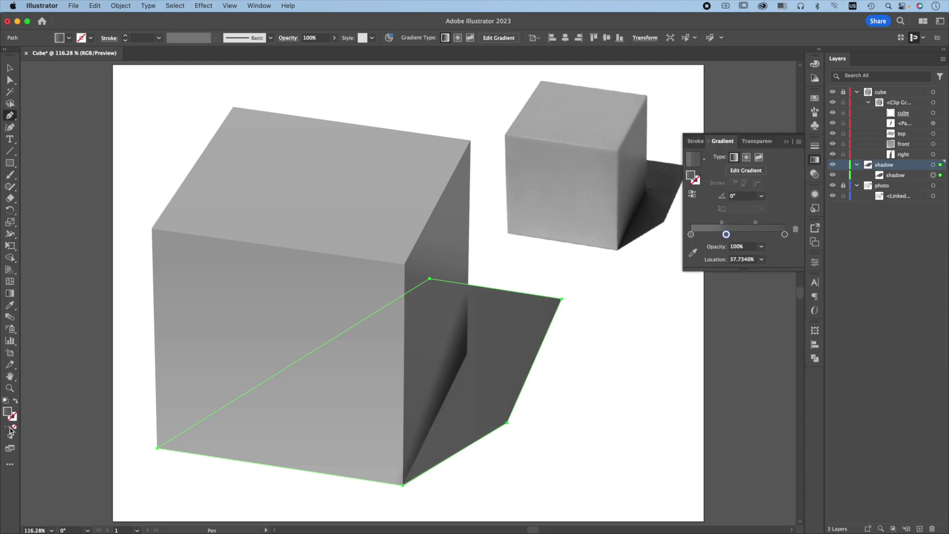
{"action": "key", "text": "g"}
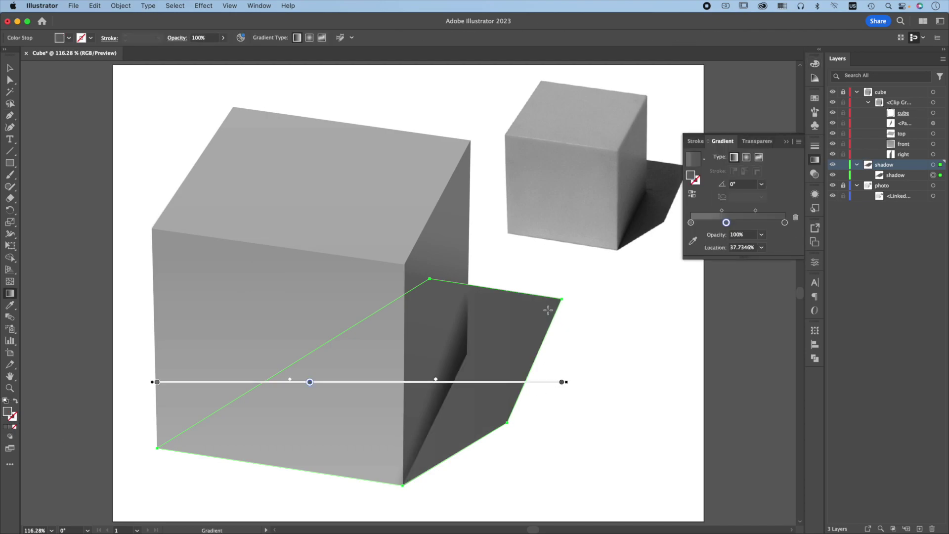
{"action": "left_click_drag", "start_coordinate": [548, 310], "coordinate": [400, 488]}
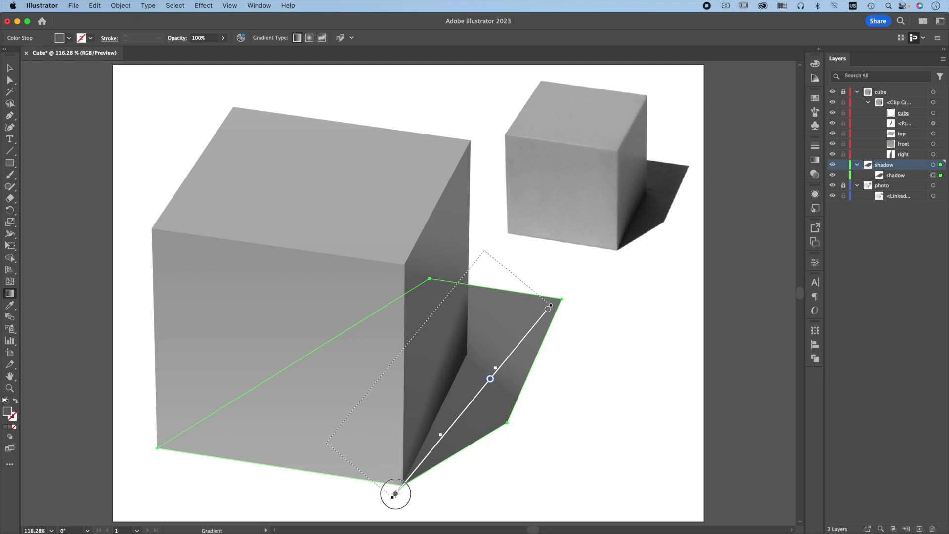
{"action": "left_click_drag", "start_coordinate": [550, 311], "coordinate": [489, 257]}
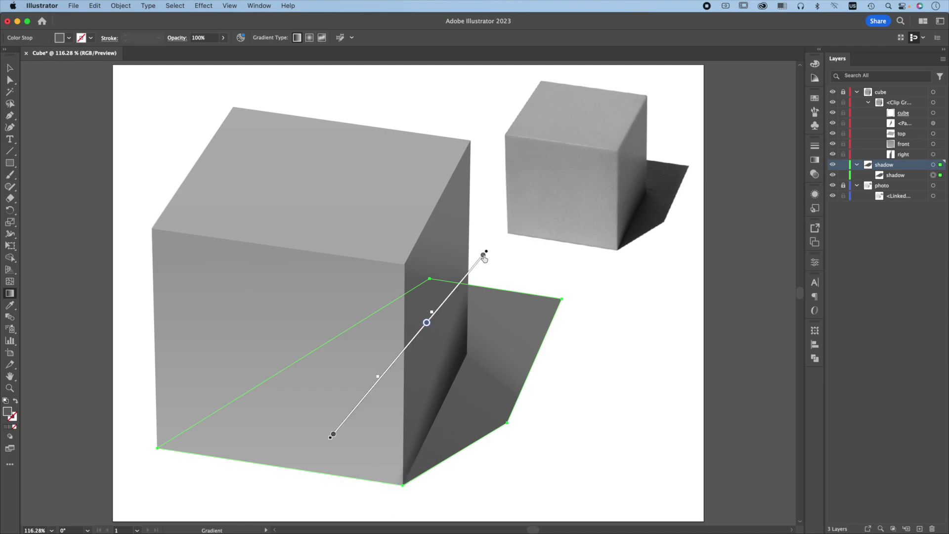
Recolour the shadow gradient's start and middle stops with tones sampled from the photo shadow's far corner and the area beside the cube
{"action": "double_click", "coordinate": [483, 255]}
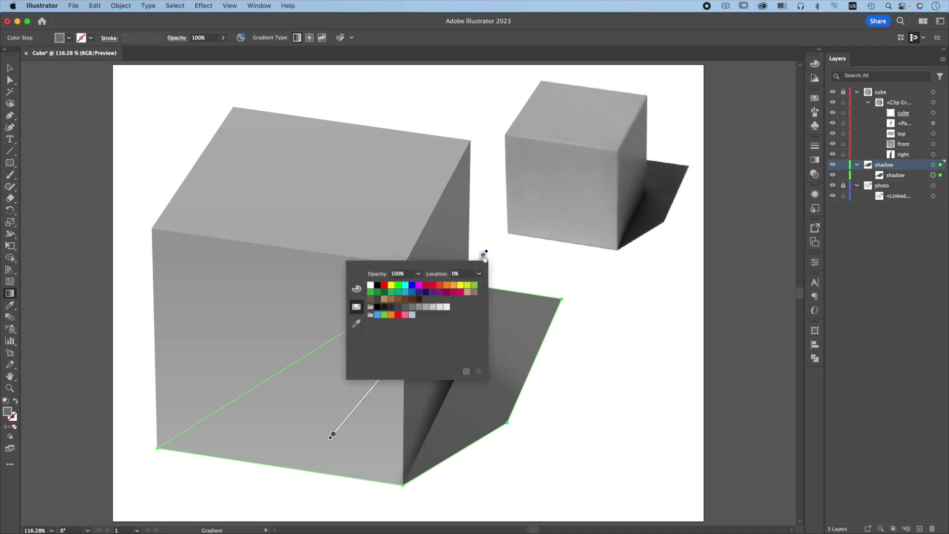
{"action": "left_click", "coordinate": [356, 323]}
{"action": "left_click", "coordinate": [687, 167]}
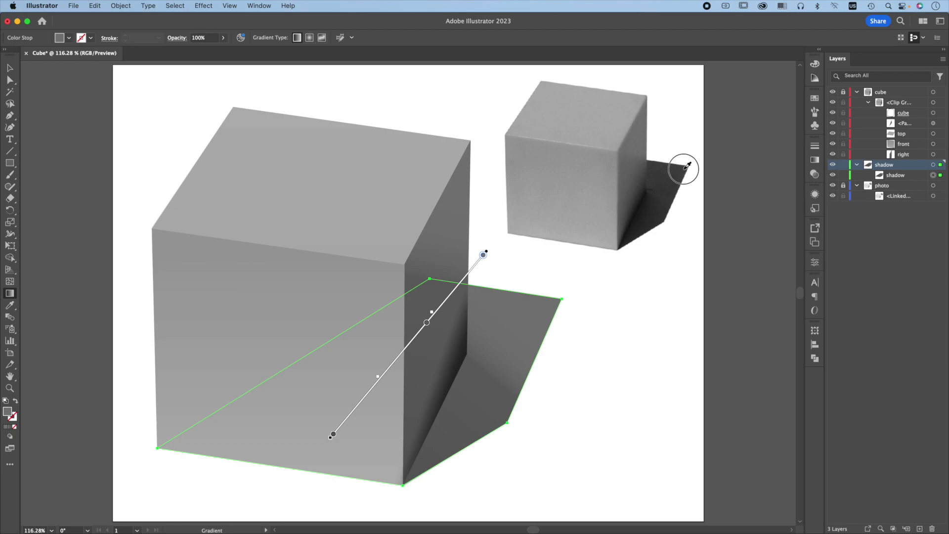
{"action": "double_click", "coordinate": [427, 324]}
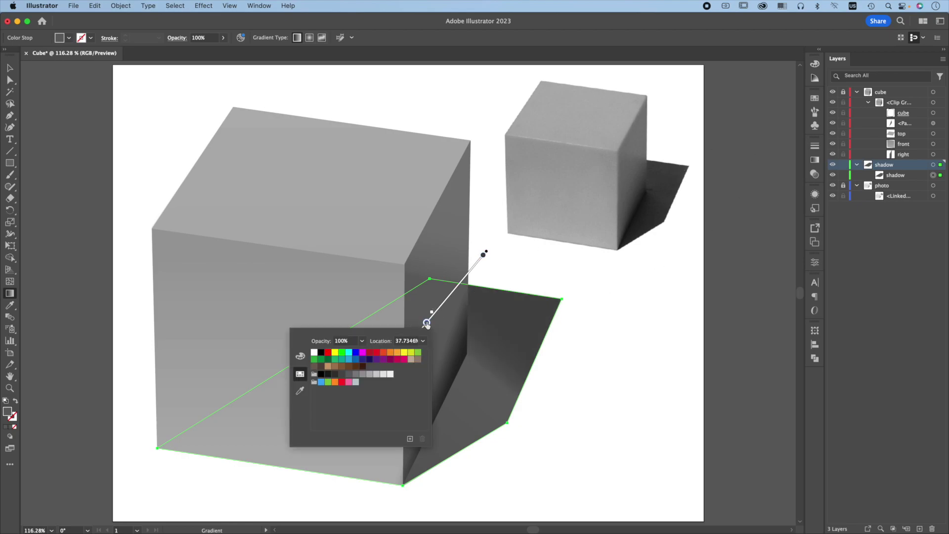
{"action": "left_click", "coordinate": [299, 392]}
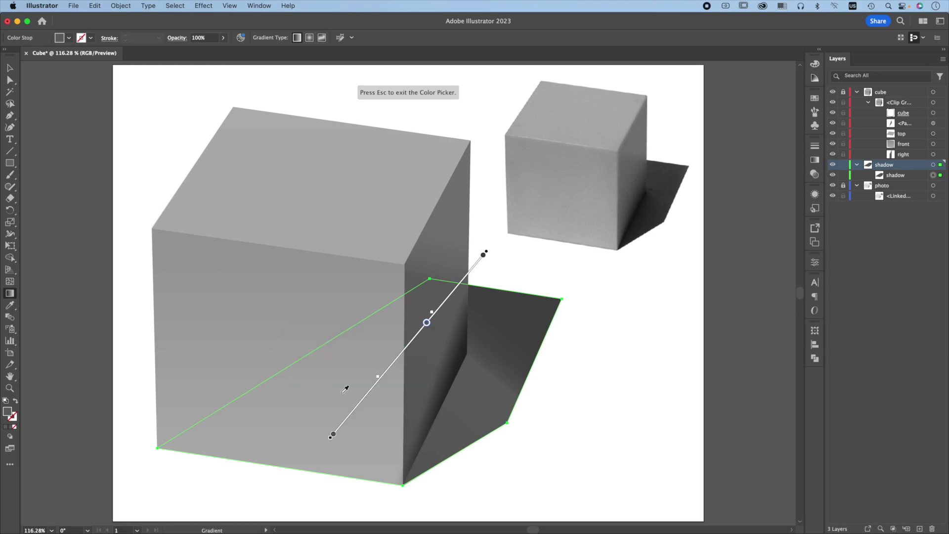
{"action": "left_click", "coordinate": [649, 196]}
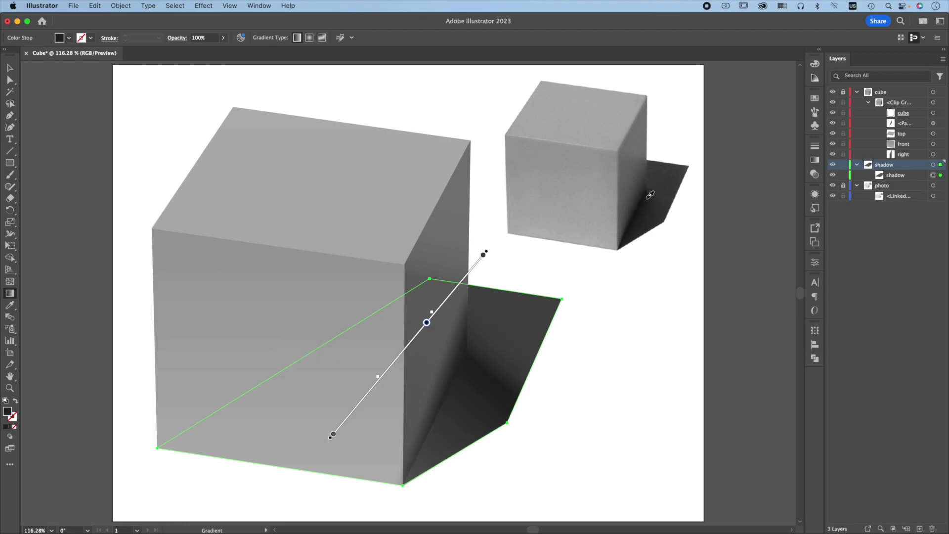
Sample the shadow gradient's end stop colour from the photo shadow's lowest corner, and nudge the upper midpoint towards the middle stop
{"action": "double_click", "coordinate": [334, 435]}
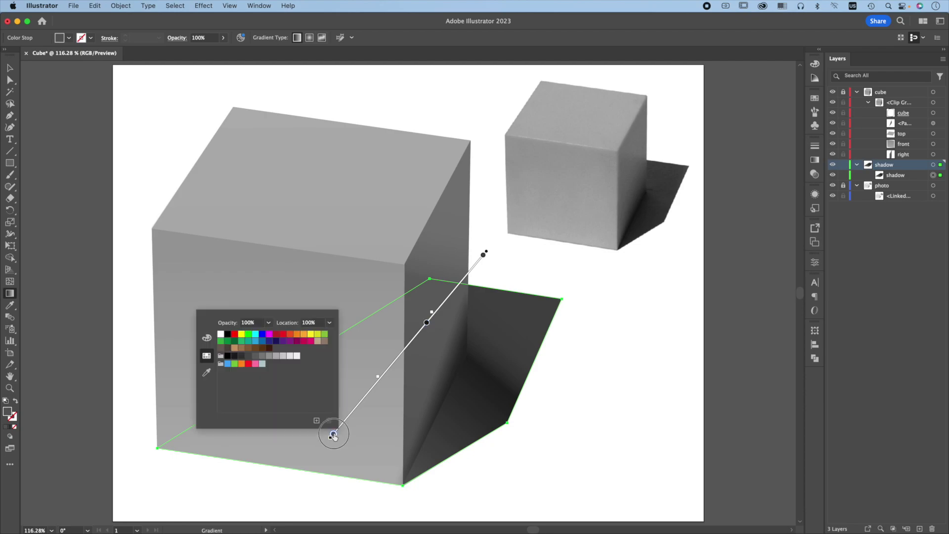
{"action": "left_click", "coordinate": [206, 374]}
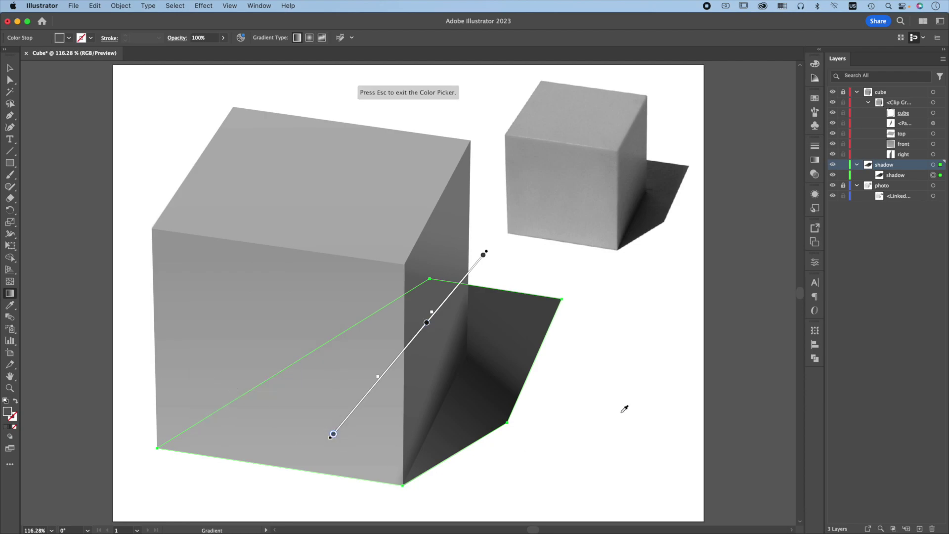
{"action": "left_click", "coordinate": [628, 240]}
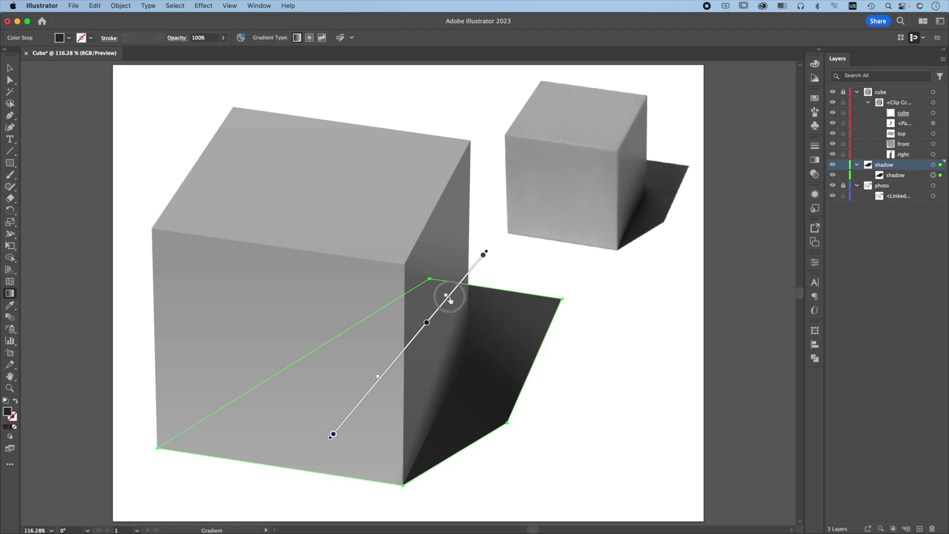
{"action": "left_click_drag", "start_coordinate": [446, 296], "coordinate": [443, 299]}
{"action": "left_click", "coordinate": [647, 195]}
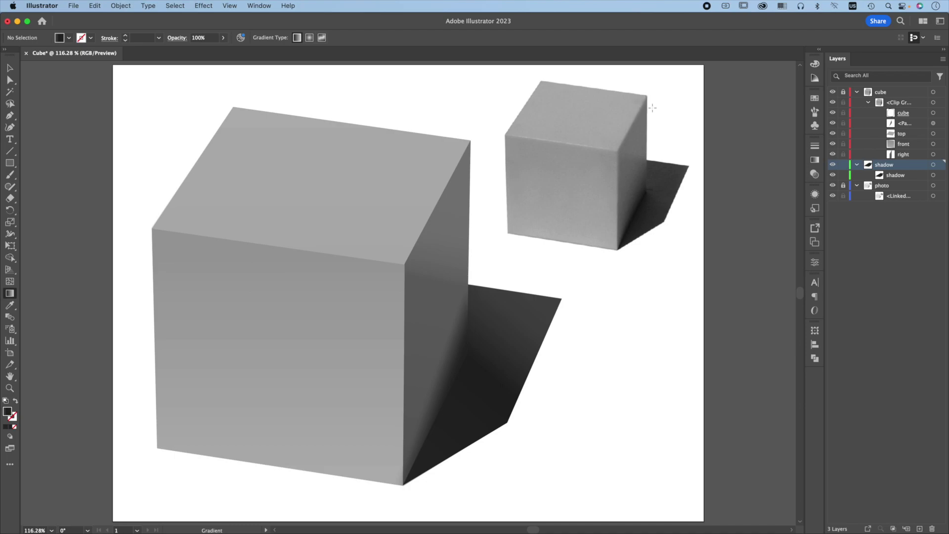
Unlock the cube layer, lock the shadow layer, and select the cube clipping path for direct editing
{"action": "left_click", "coordinate": [843, 92]}
{"action": "left_click", "coordinate": [941, 113]}
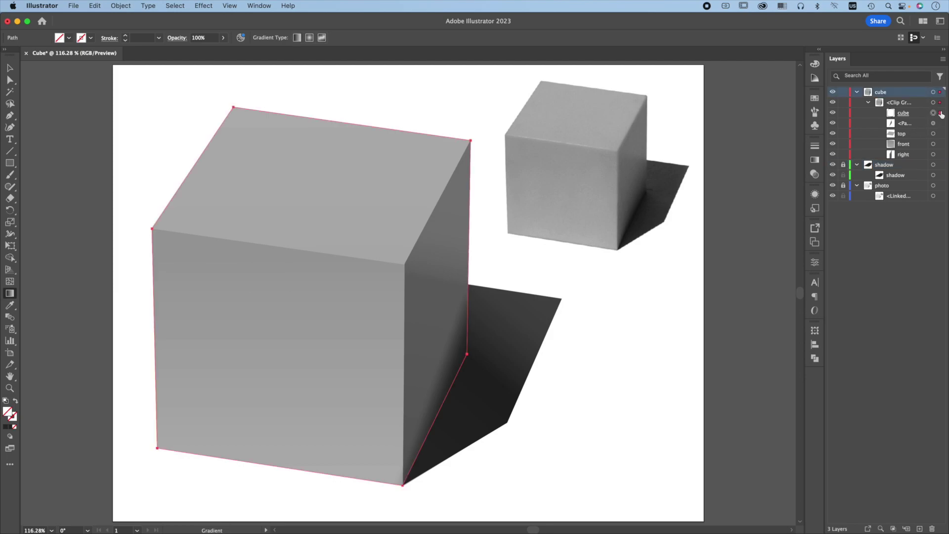
{"action": "key", "text": "a"}
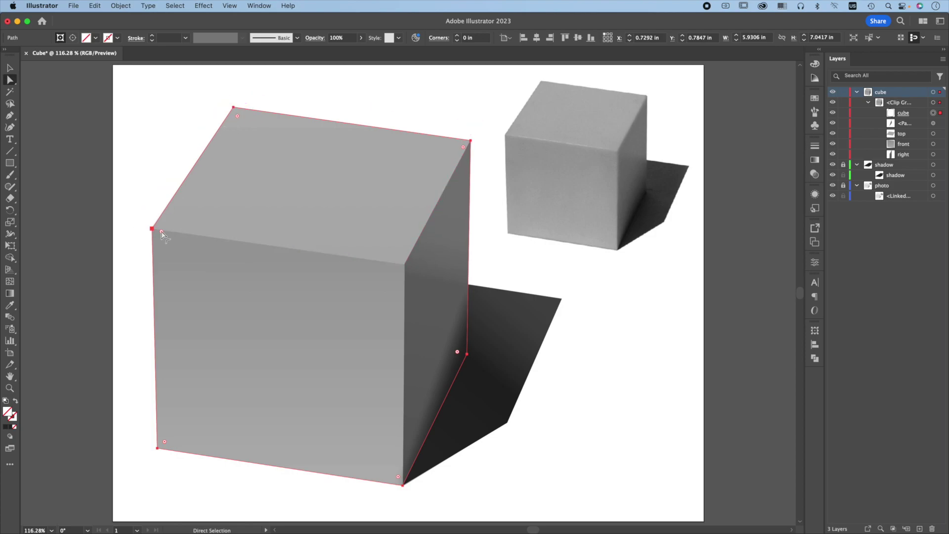
Round the uppermost back corner of the cube clipping path to a radius of about 0.08 in
{"action": "left_click", "coordinate": [233, 107]}
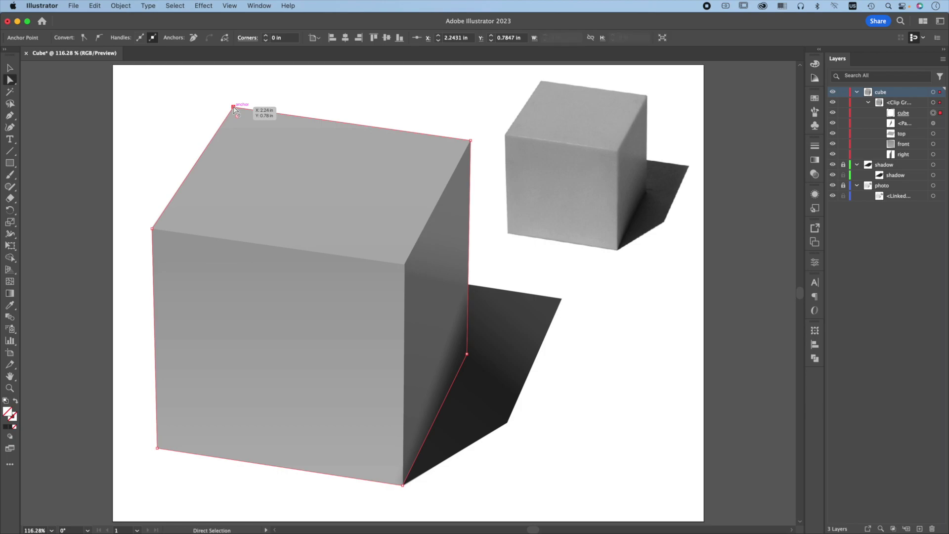
{"action": "key", "text": "super+equal"}
{"action": "key", "text": "super+equal"}
{"action": "key", "text": "super+equal"}
{"action": "key", "text": "super+equal"}
{"action": "key", "text": "super+equal"}
{"action": "key", "text": "super+equal"}
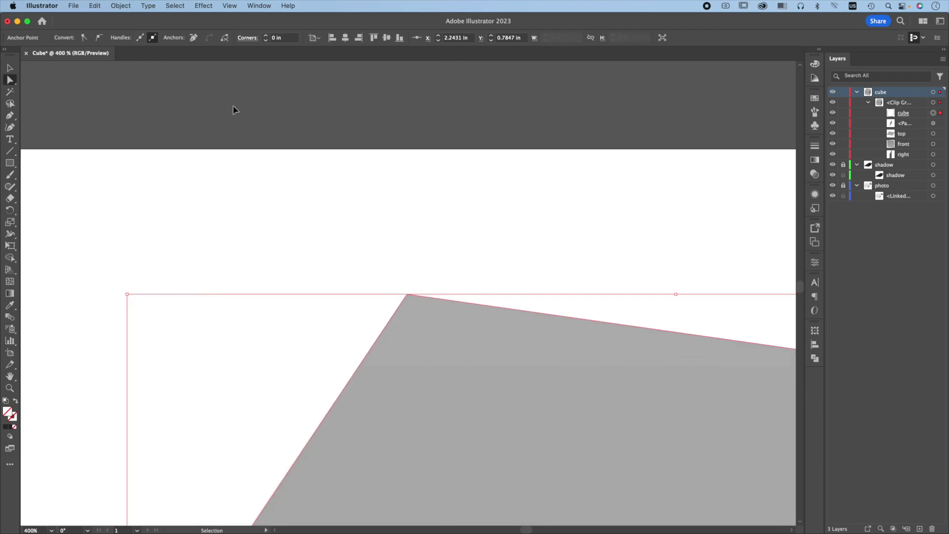
{"action": "key", "text": "super+equal"}
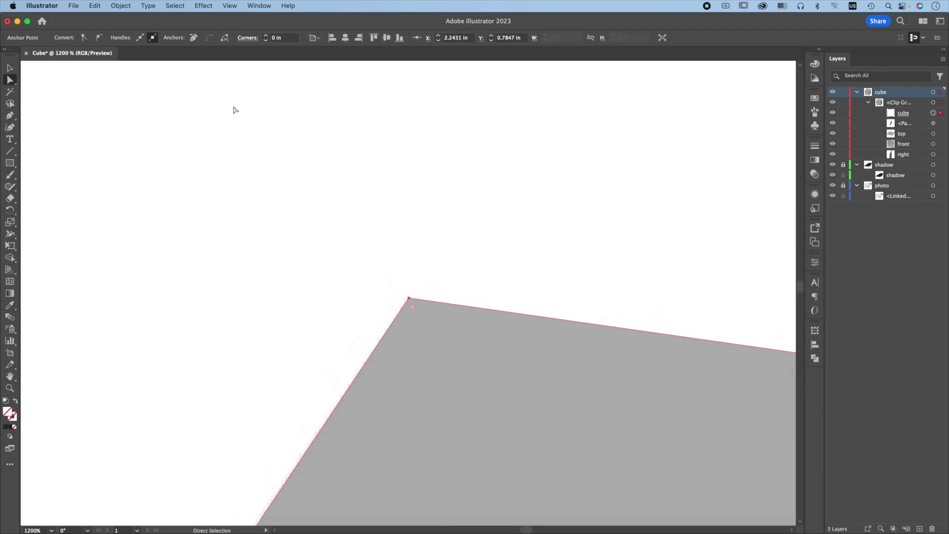
{"action": "scroll", "coordinate": [234, 110], "scroll_direction": "right", "scroll_amount": 1}
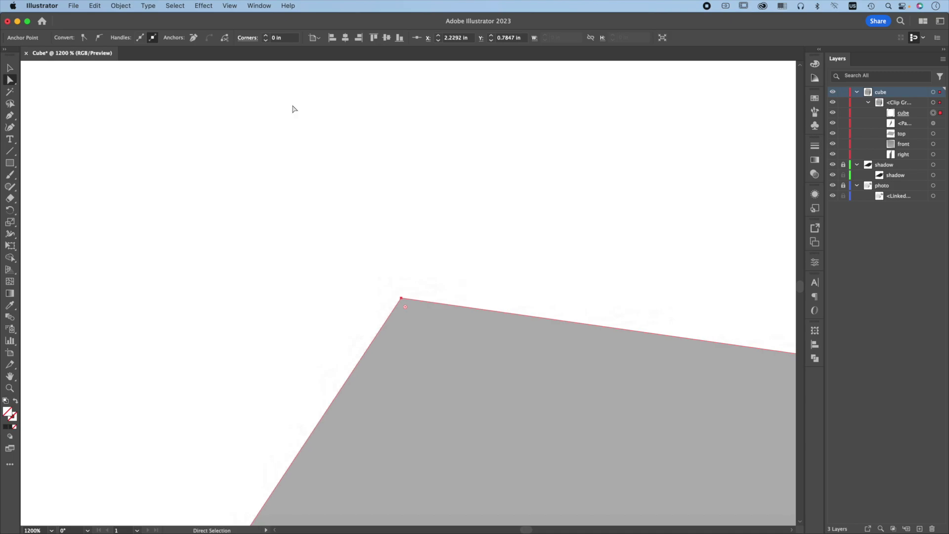
{"action": "left_click_drag", "start_coordinate": [406, 308], "coordinate": [404, 327]}
{"action": "key", "text": "super+0"}
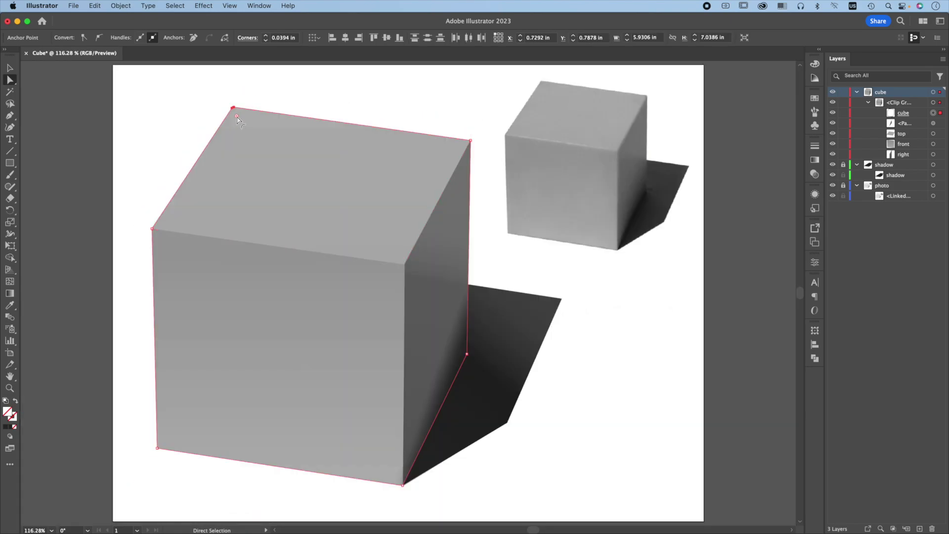
{"action": "left_click_drag", "start_coordinate": [237, 118], "coordinate": [235, 113]}
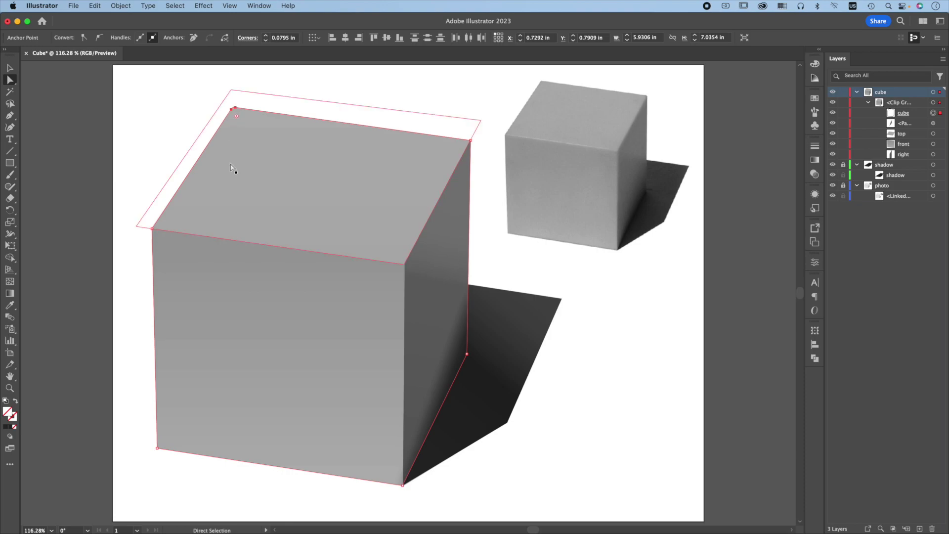
Round the remaining five corners of the cube clipping path together to a radius of about 0.1 in
{"action": "left_click", "coordinate": [152, 229]}
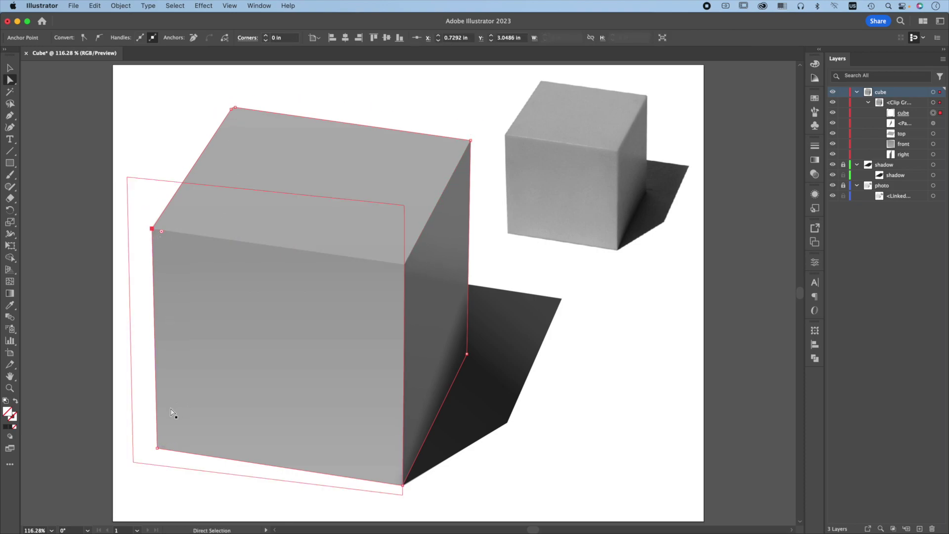
{"action": "left_click", "coordinate": [158, 450], "text": "super"}
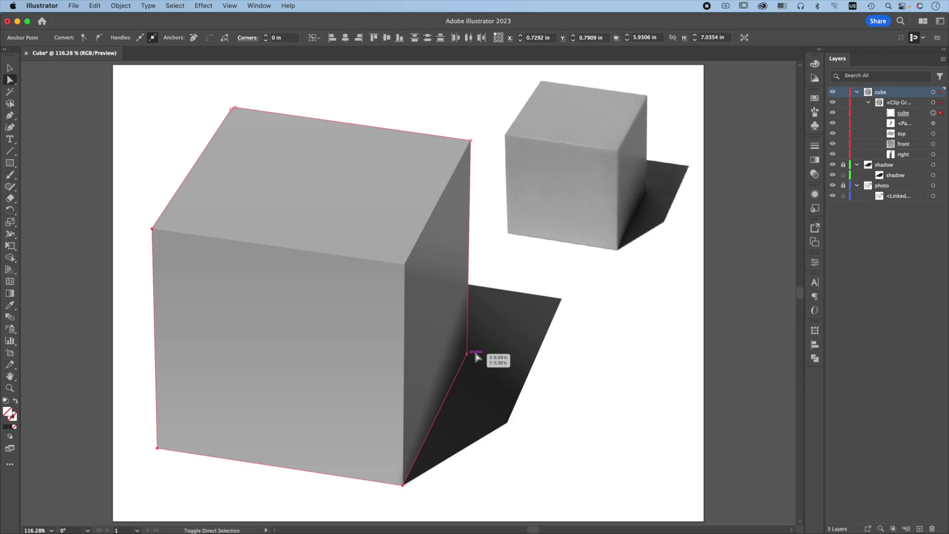
{"action": "mouse_move", "coordinate": [471, 141]}
{"action": "left_mouse_down"}
{"action": "mouse_move", "coordinate": [220, 280]}
{"action": "mouse_move", "coordinate": [462, 180]}
{"action": "mouse_move", "coordinate": [466, 147]}
{"action": "left_mouse_up"}
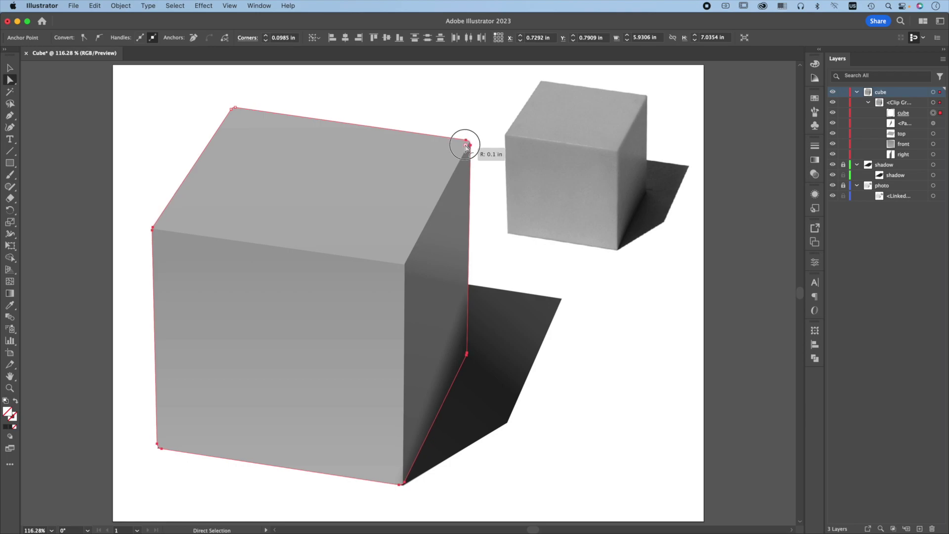
{"action": "left_click_drag", "start_coordinate": [466, 146], "coordinate": [467, 147]}
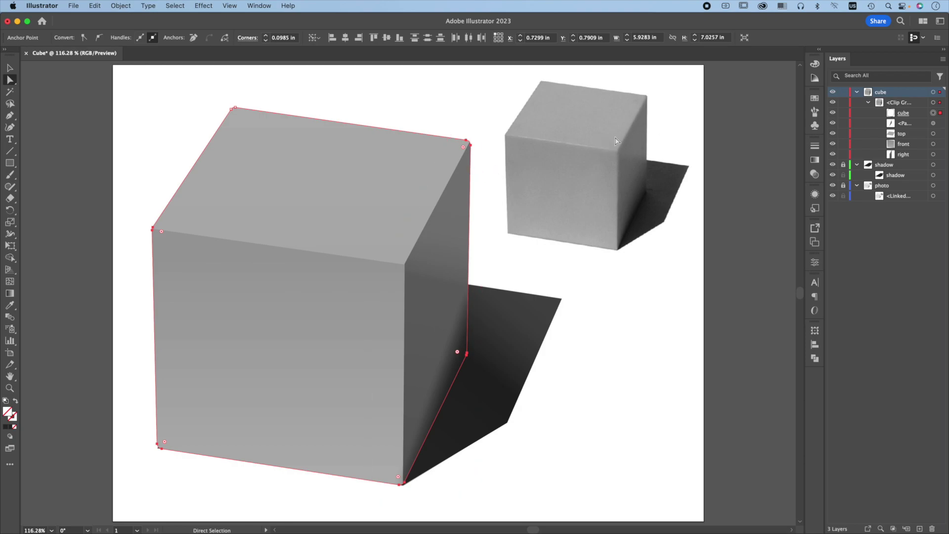
Apply a Gaussian Blur with a 7-pixel radius to the fill of the cube's top face
{"action": "left_click", "coordinate": [939, 134]}
{"action": "left_click", "coordinate": [815, 194]}
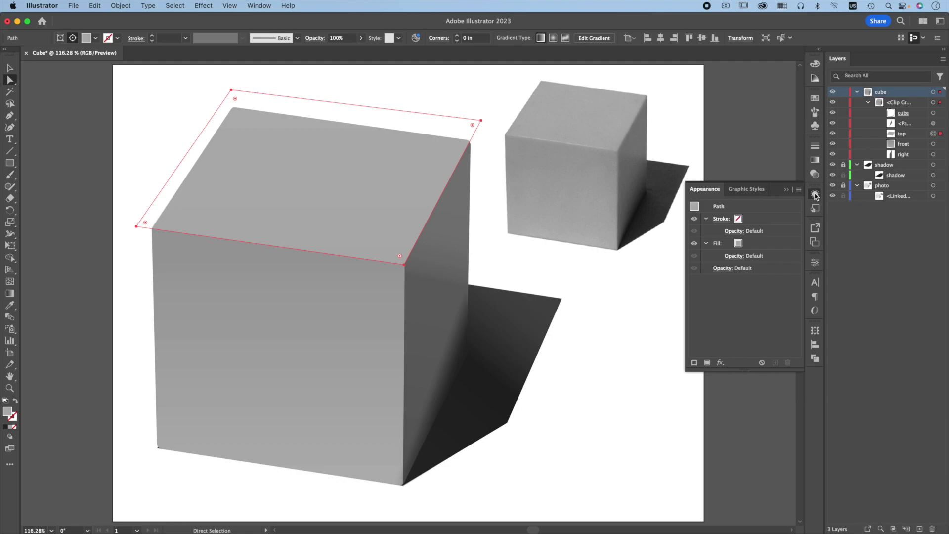
{"action": "left_click", "coordinate": [760, 245]}
{"action": "left_click", "coordinate": [722, 363]}
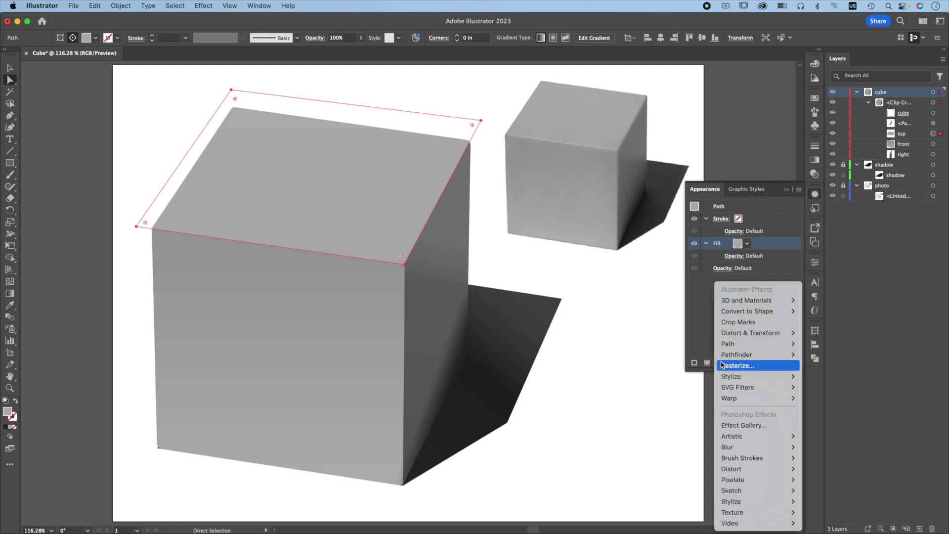
{"action": "mouse_move", "coordinate": [739, 449]}
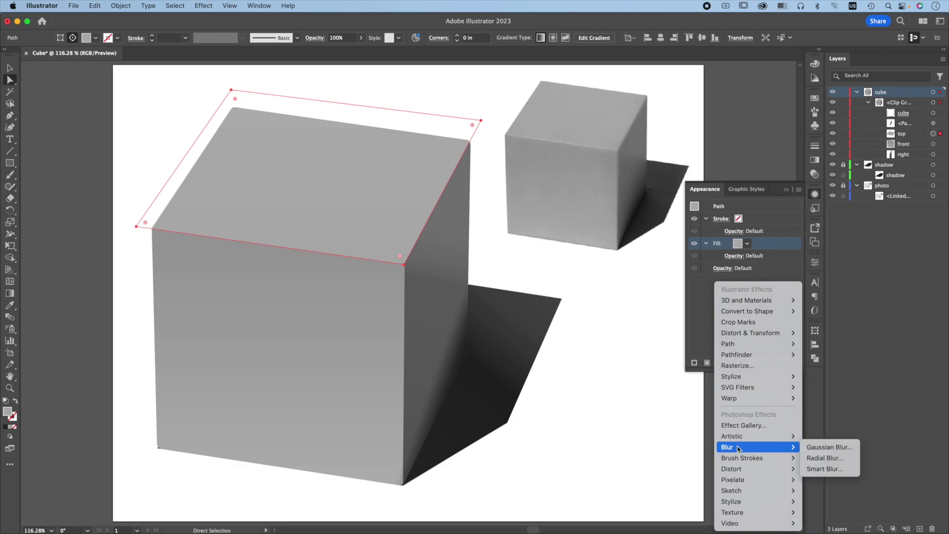
{"action": "left_click", "coordinate": [827, 448]}
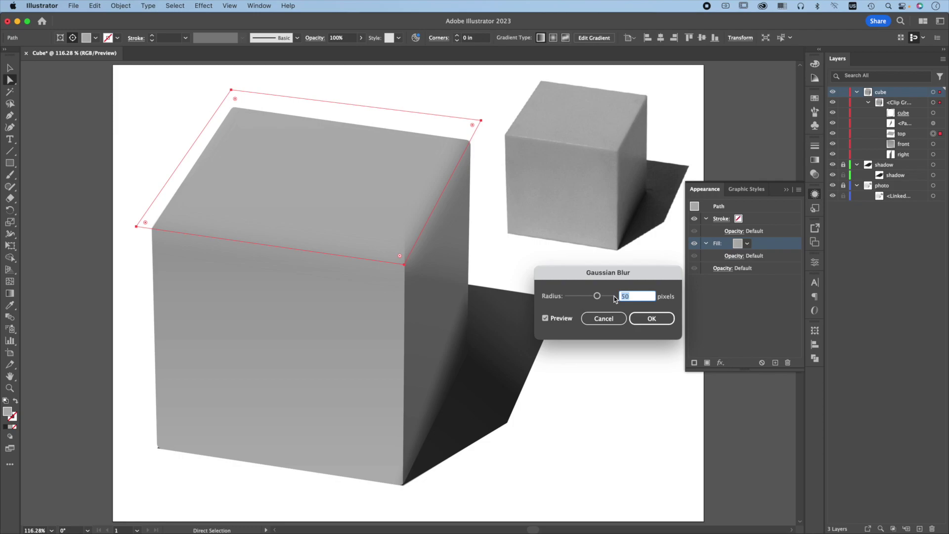
{"action": "type", "text": "7"}
{"action": "key", "text": "Tab"}
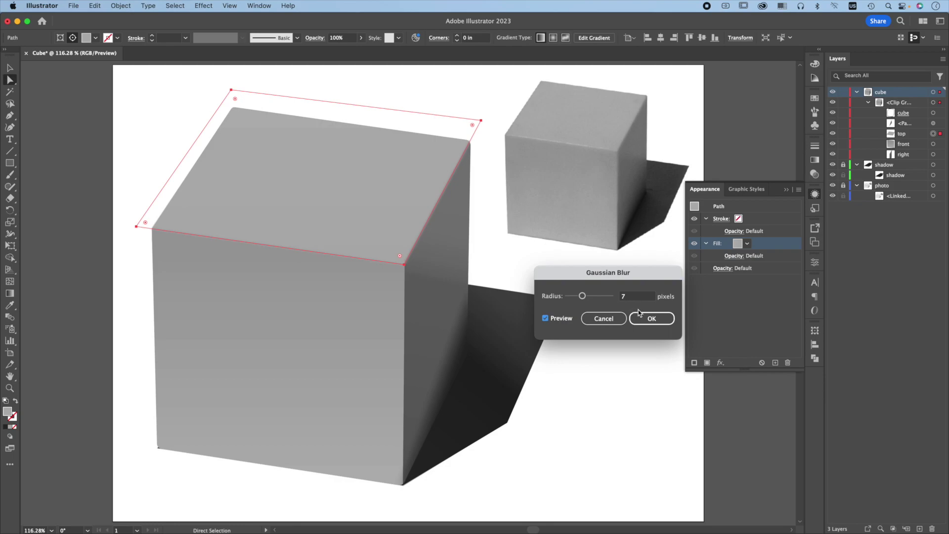
{"action": "left_click", "coordinate": [656, 318]}
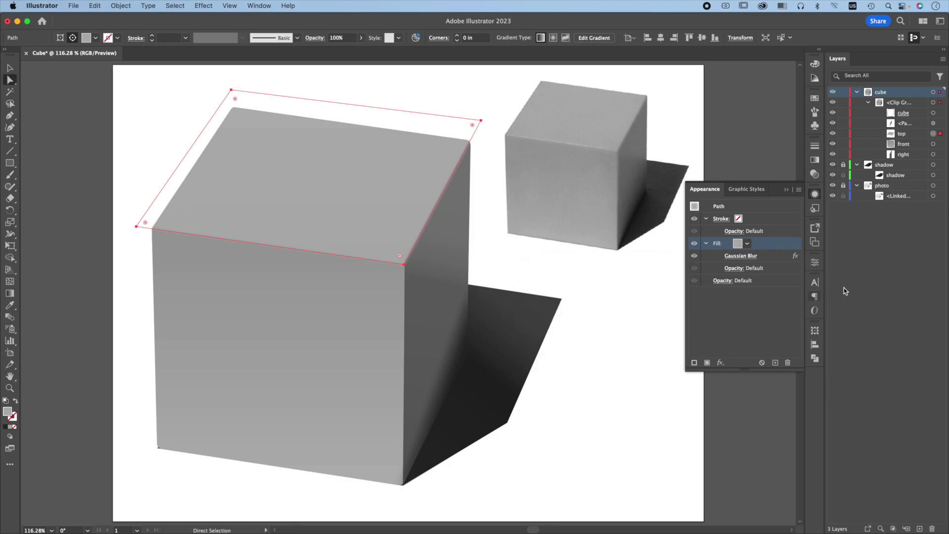
Apply a Gaussian Blur with a 7-pixel radius to the fill of the cube's front face
{"action": "left_click", "coordinate": [939, 144]}
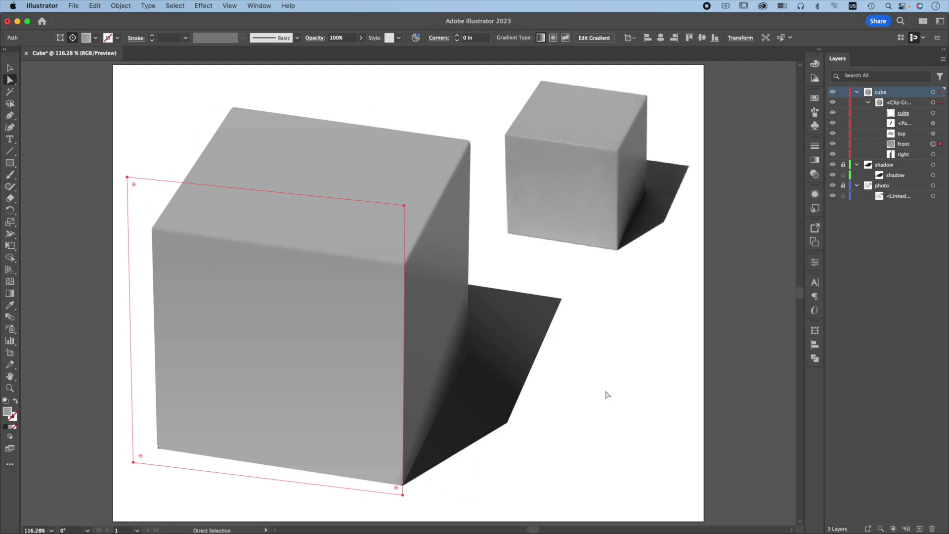
{"action": "left_click", "coordinate": [814, 194]}
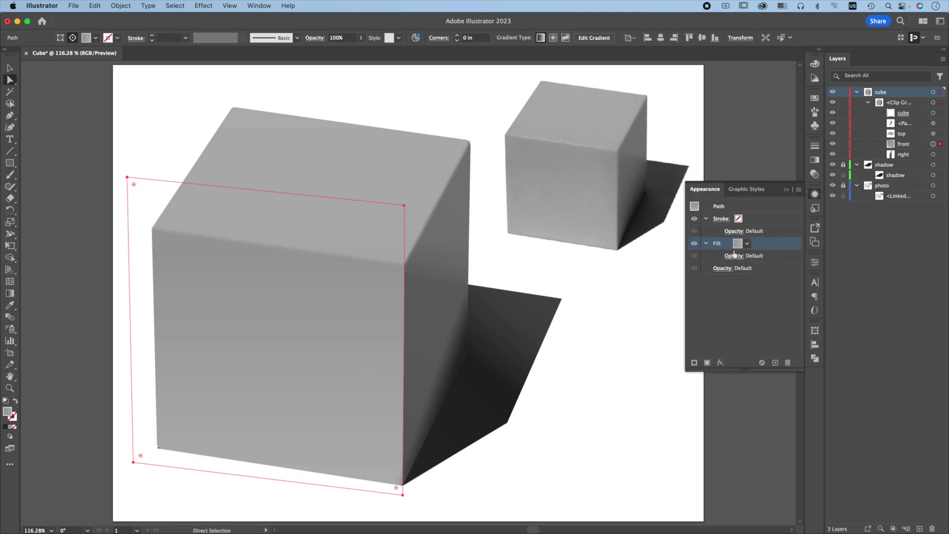
{"action": "left_click", "coordinate": [720, 363]}
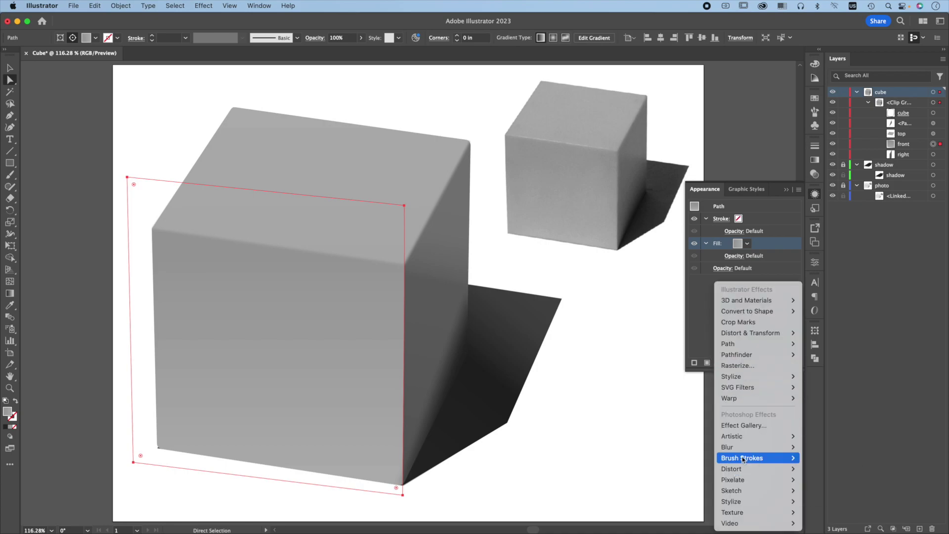
{"action": "mouse_move", "coordinate": [761, 447]}
{"action": "left_click", "coordinate": [830, 447]}
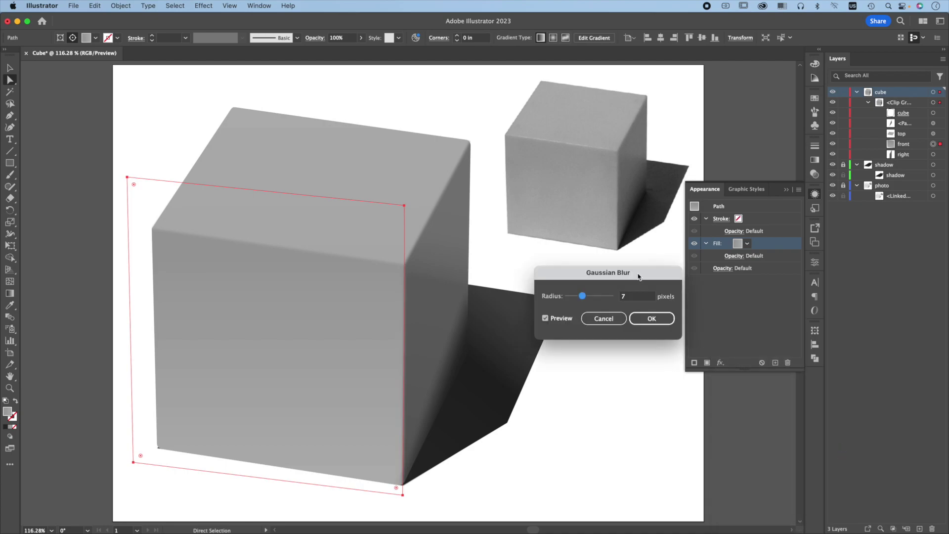
{"action": "left_click", "coordinate": [655, 319]}
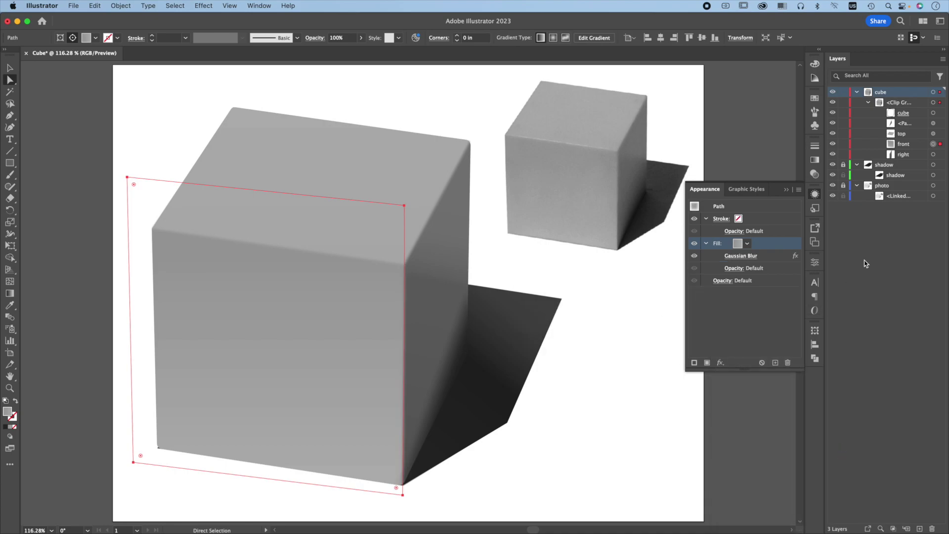
Clear the front face selection, unlock the shadow layer, and select its shadow path
{"action": "key", "text": "super+shift+a"}
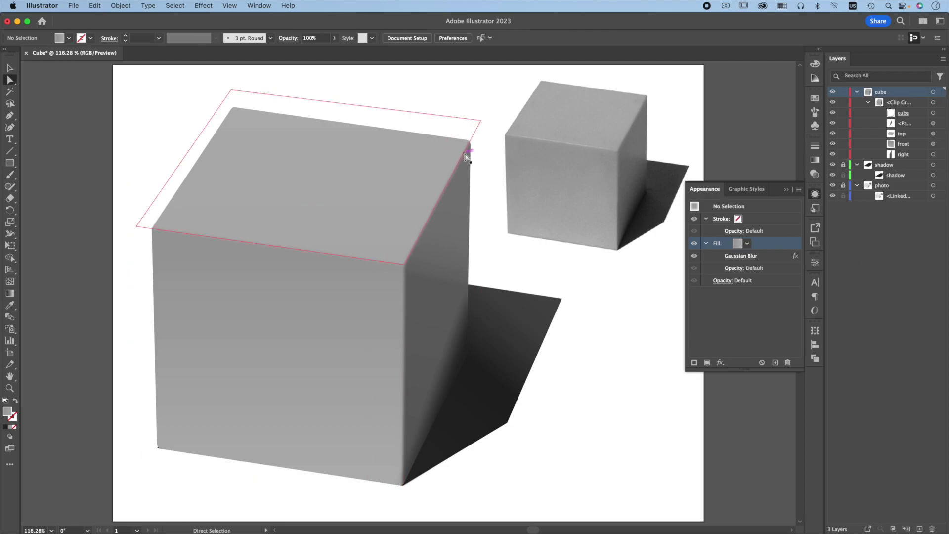
{"action": "left_click", "coordinate": [843, 167]}
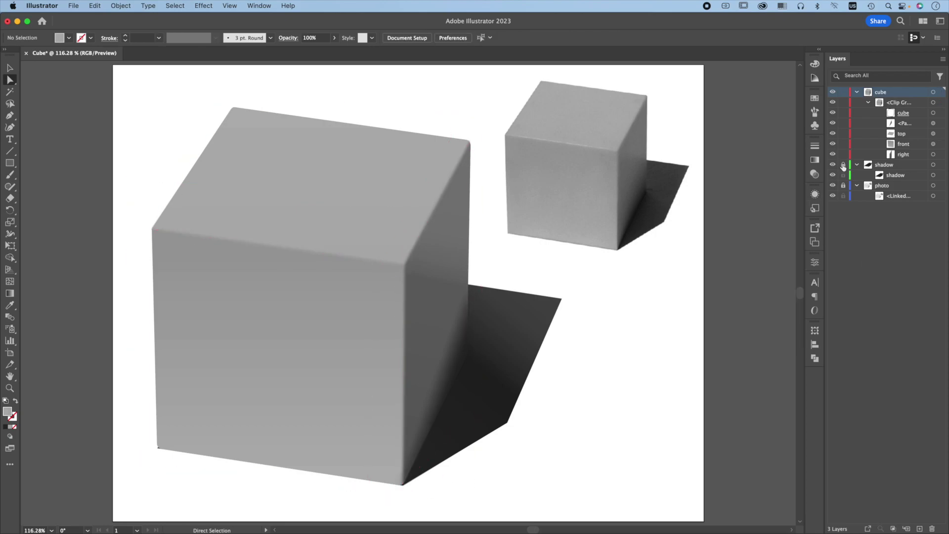
{"action": "left_click", "coordinate": [939, 175]}
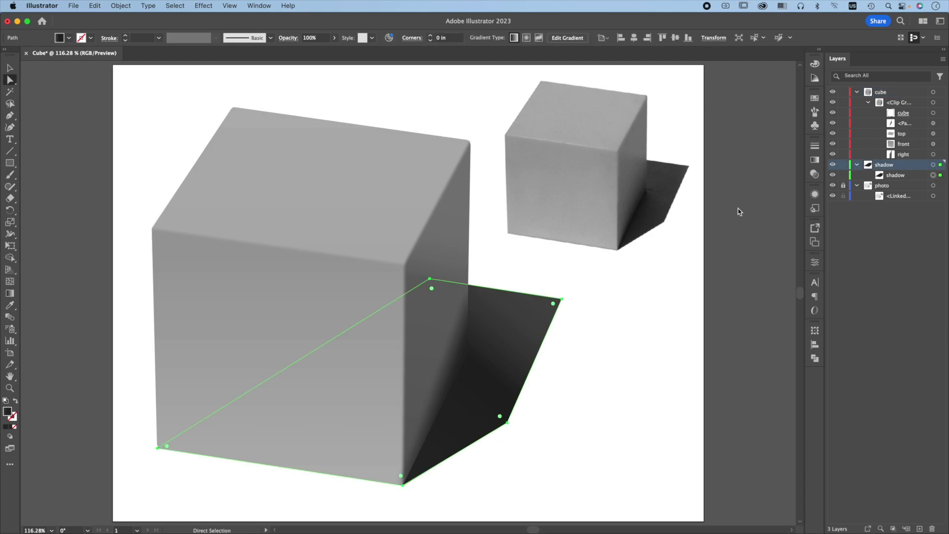
Round the shadow path's corner beneath the cube's front face to a radius of about 0.05 in
{"action": "left_click_drag", "start_coordinate": [157, 448], "coordinate": [157, 449]}
{"action": "left_click", "coordinate": [157, 448]}
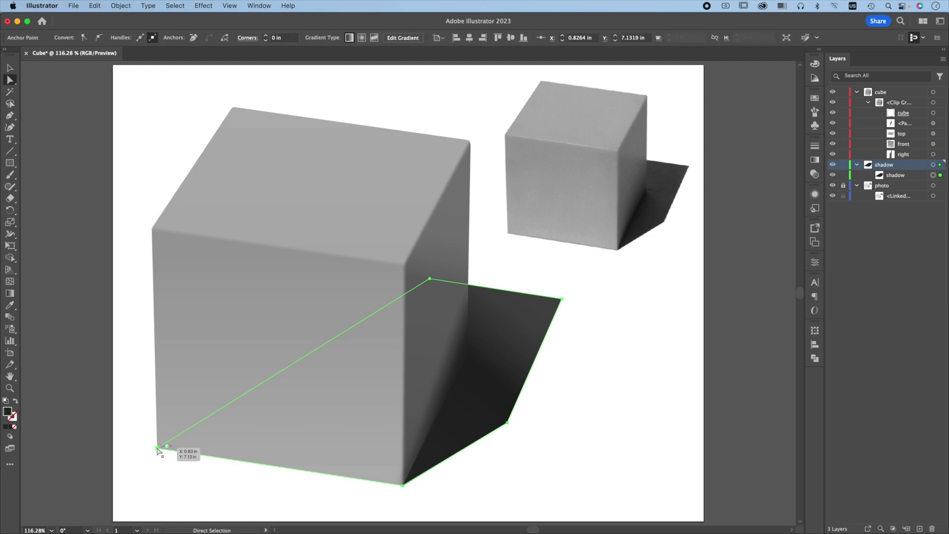
{"action": "left_click_drag", "start_coordinate": [167, 445], "coordinate": [166, 447]}
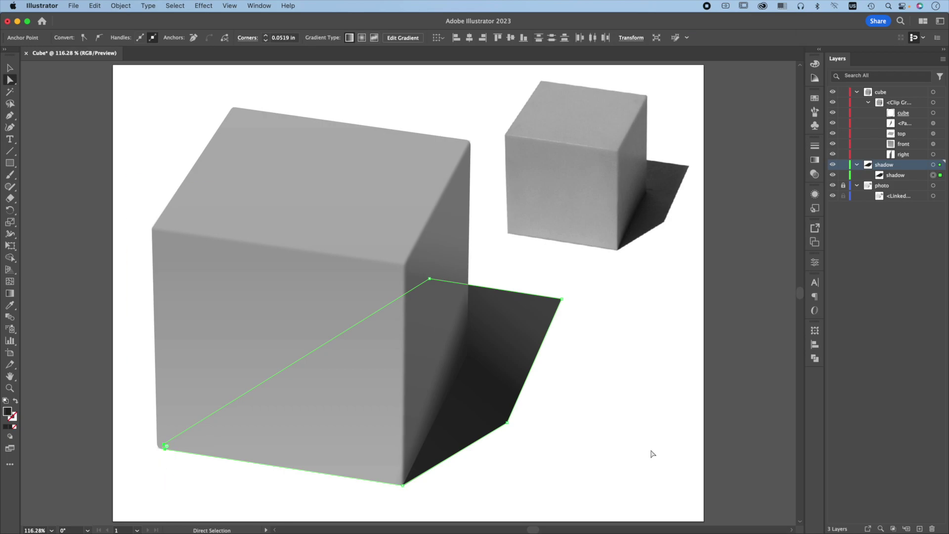
Apply a Gaussian Blur with a 7-pixel radius to the fill of the shadow path
{"action": "left_click", "coordinate": [815, 194]}
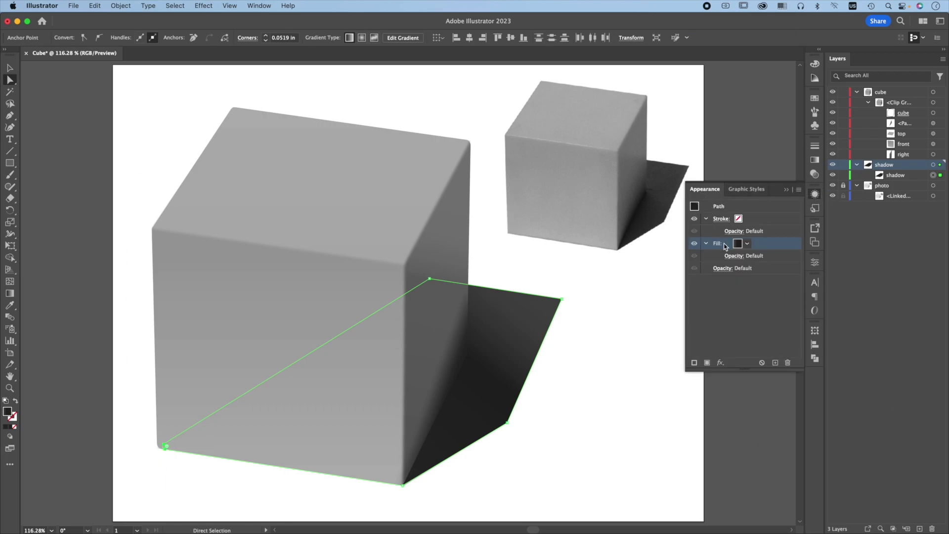
{"action": "left_click", "coordinate": [720, 364]}
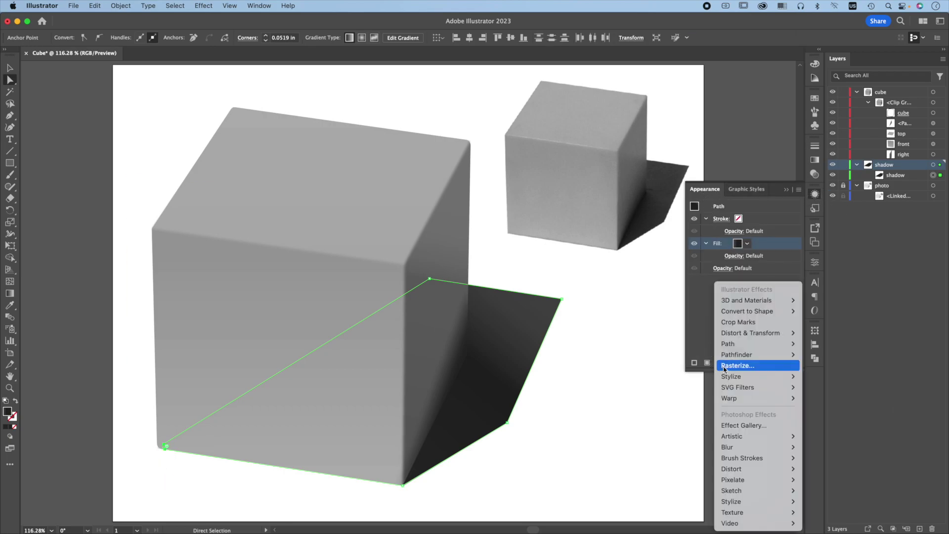
{"action": "mouse_move", "coordinate": [756, 447]}
{"action": "left_click", "coordinate": [849, 447]}
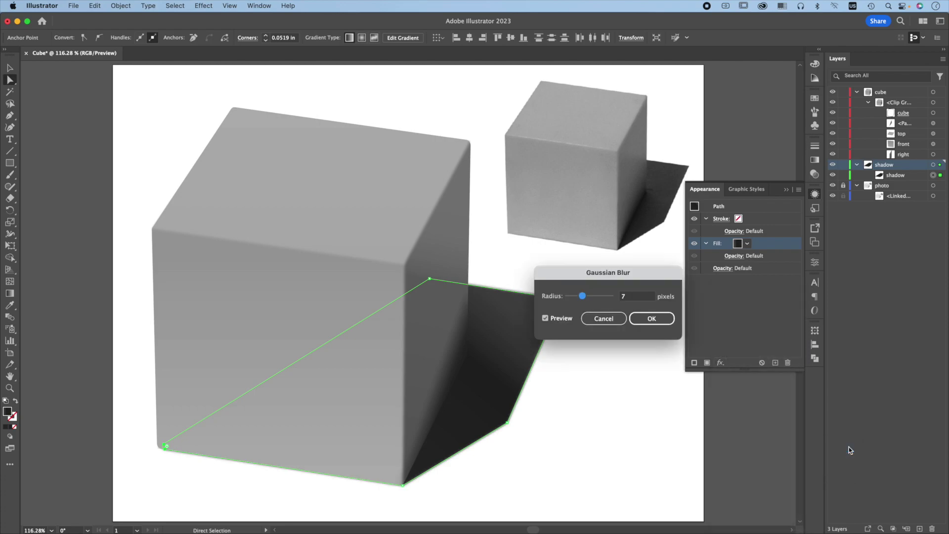
{"action": "left_click", "coordinate": [653, 318]}
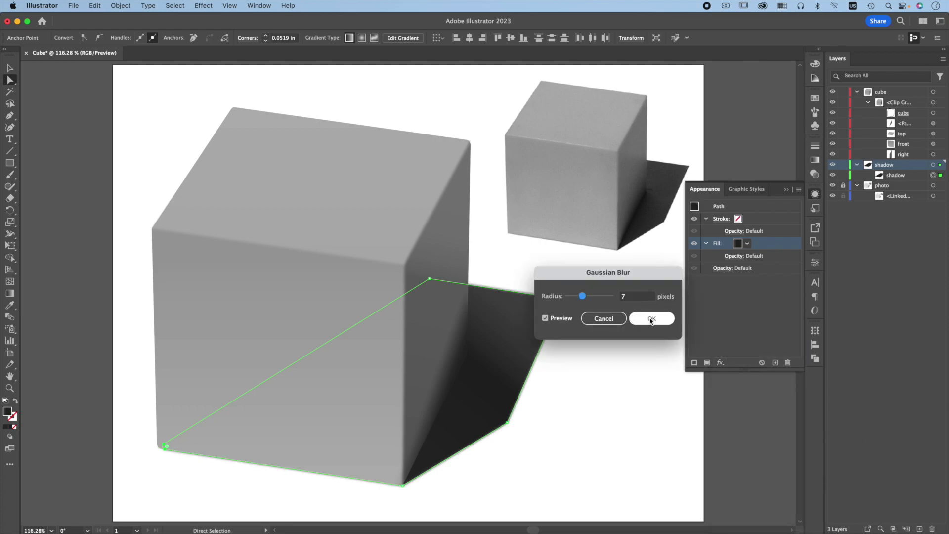
{"action": "left_click", "coordinate": [871, 295]}
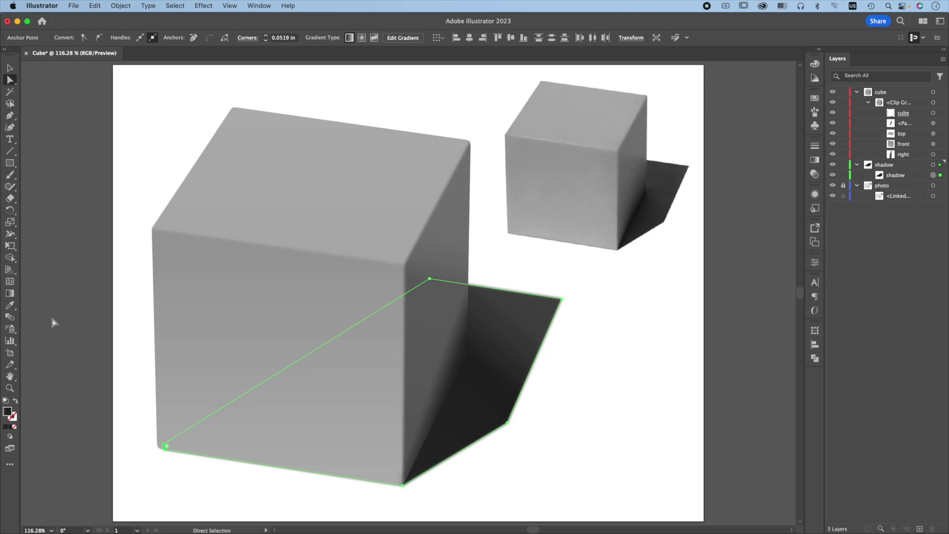
Inspect the shadow's blurred edges up close and the whole artwork with the photo layer hidden, then show the photo again
{"action": "key", "text": "z"}
{"action": "left_click_drag", "start_coordinate": [509, 430], "coordinate": [648, 451]}
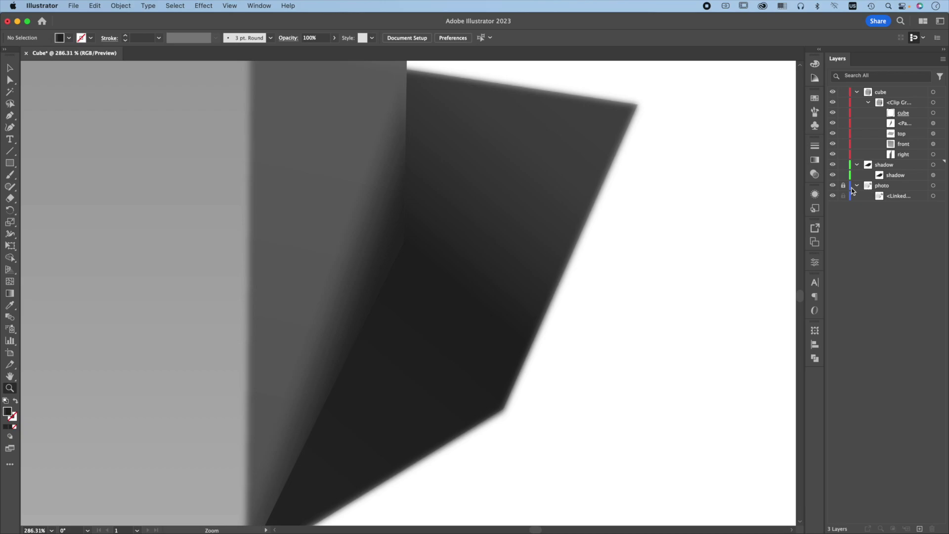
{"action": "left_click", "coordinate": [833, 186]}
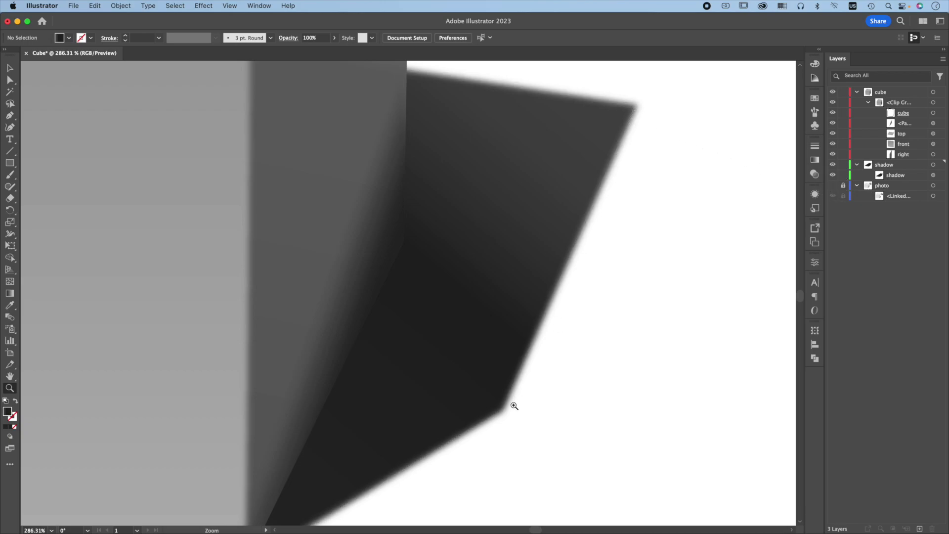
{"action": "key", "text": "super+0"}
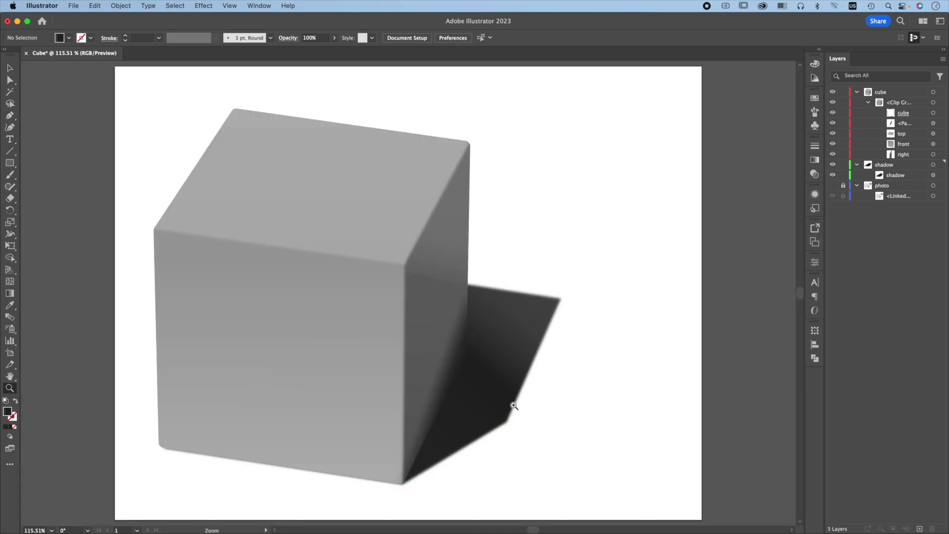
{"action": "left_click", "coordinate": [832, 185]}
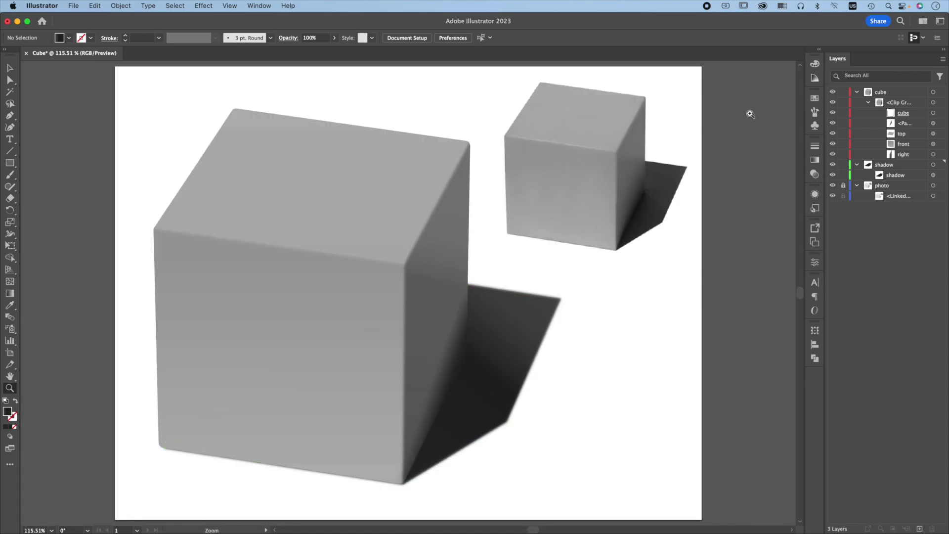
Add a new layer and place it between the shadow and photo layers
{"action": "left_click", "coordinate": [910, 188]}
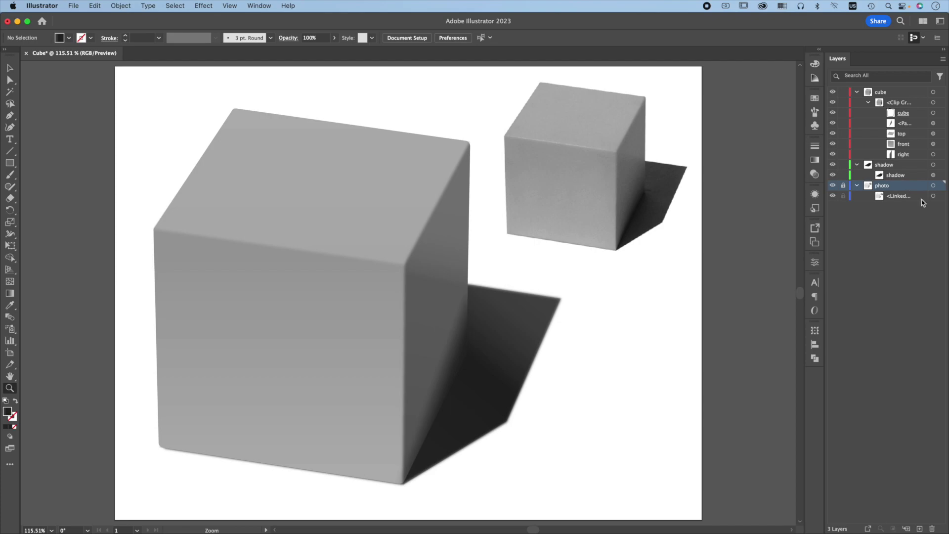
{"action": "left_click", "coordinate": [919, 529]}
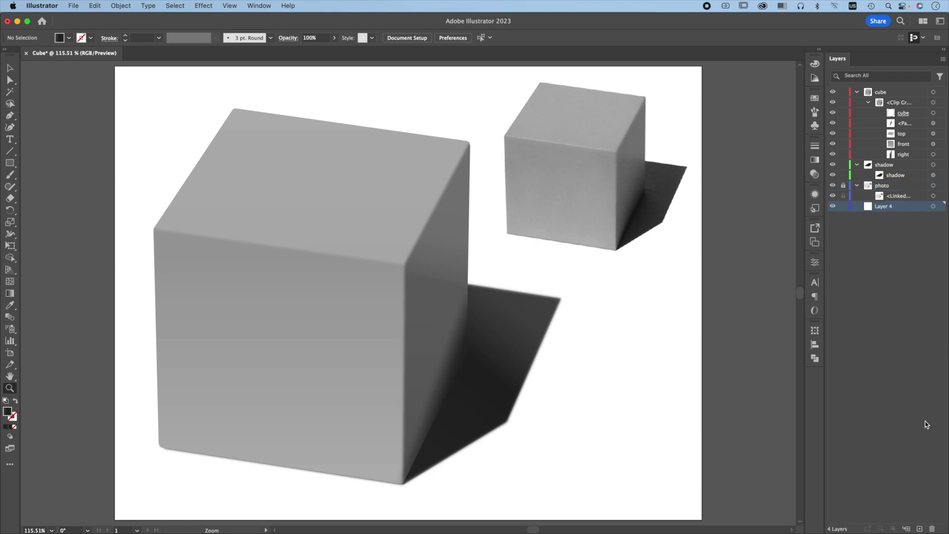
{"action": "left_click", "coordinate": [857, 164]}
{"action": "left_click_drag", "start_coordinate": [900, 196], "coordinate": [898, 173]}
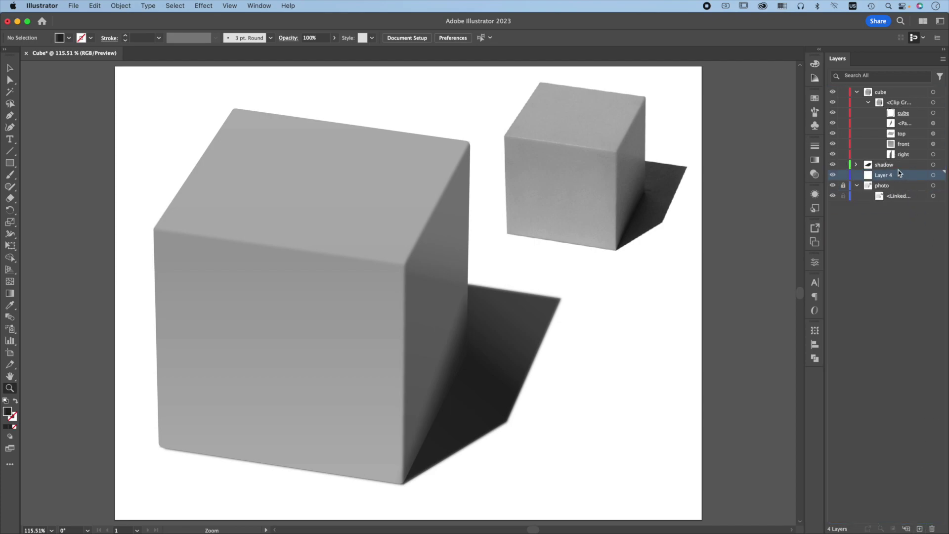
Draw a closed eight-point Pen shape on the new layer, loosely surrounding the large cube and its shadow
{"action": "key", "text": "p"}
{"action": "left_click", "coordinate": [219, 80]}
{"action": "left_click", "coordinate": [489, 120]}
{"action": "left_click", "coordinate": [488, 257]}
{"action": "left_click", "coordinate": [603, 291]}
{"action": "left_click", "coordinate": [498, 489]}
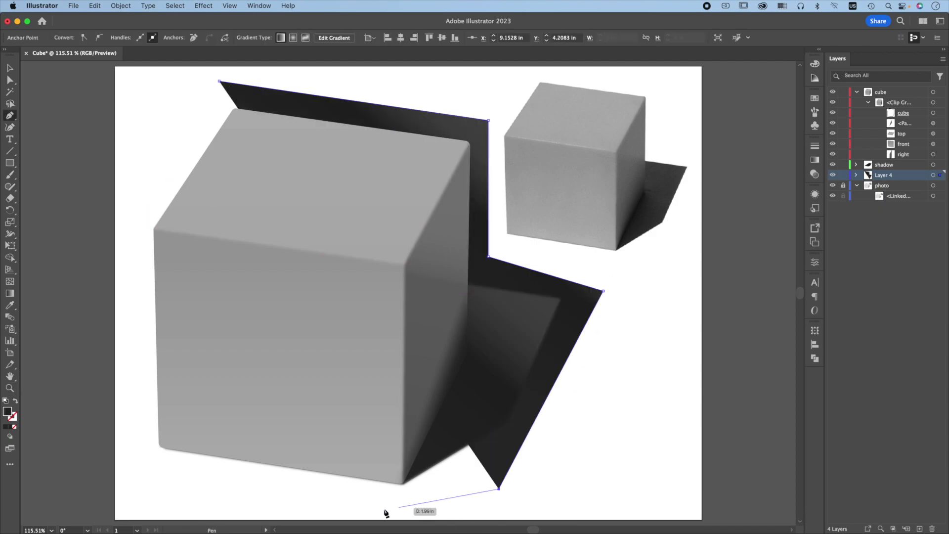
{"action": "left_click", "coordinate": [349, 508]}
{"action": "left_click", "coordinate": [136, 484]}
{"action": "left_click", "coordinate": [129, 142]}
{"action": "left_click", "coordinate": [220, 80]}
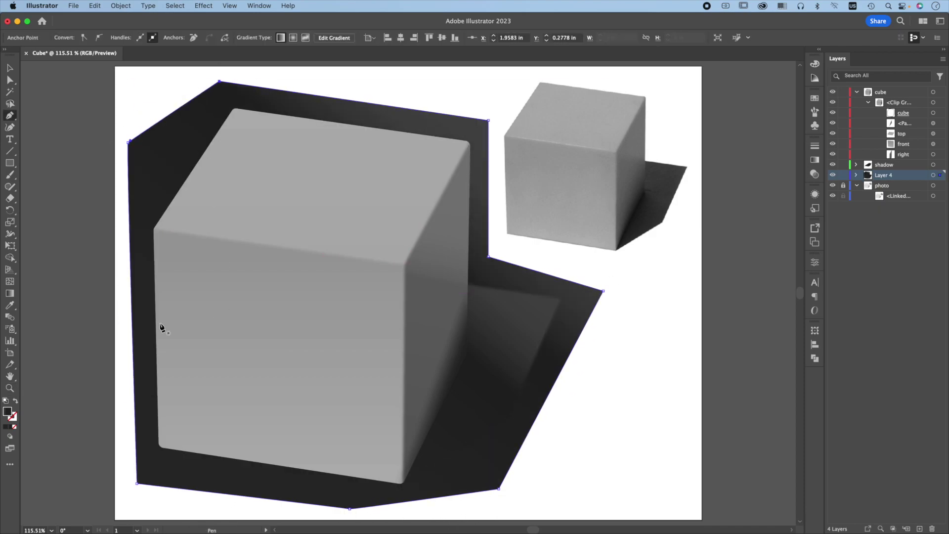
Fill the surrounding background shape with white and clear the selection
{"action": "double_click", "coordinate": [6, 411]}
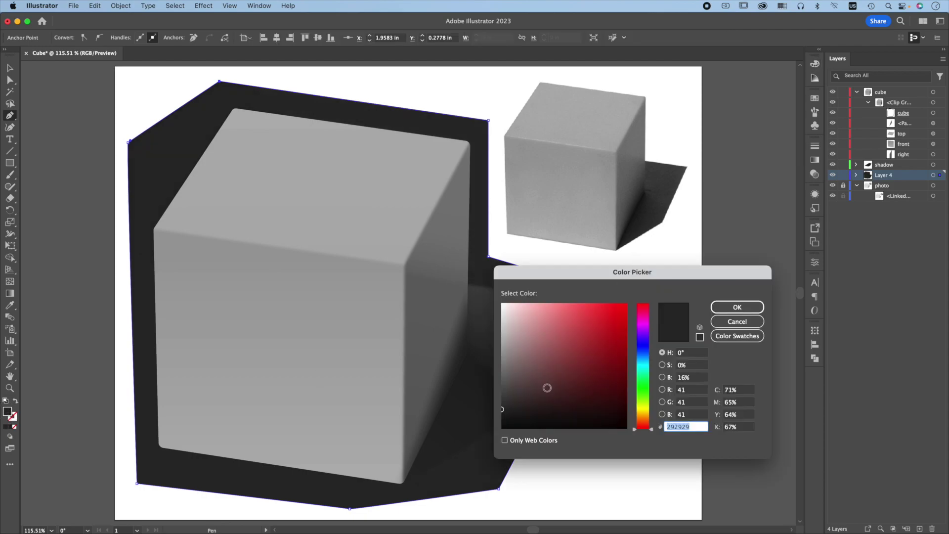
{"action": "left_click_drag", "start_coordinate": [567, 392], "coordinate": [492, 283]}
{"action": "left_click", "coordinate": [737, 307]}
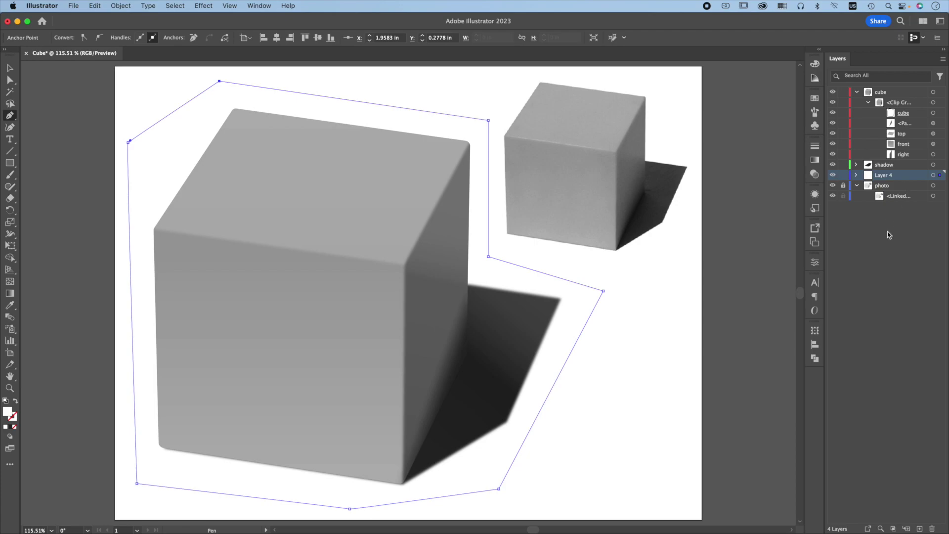
{"action": "key", "text": "super+shift+a"}
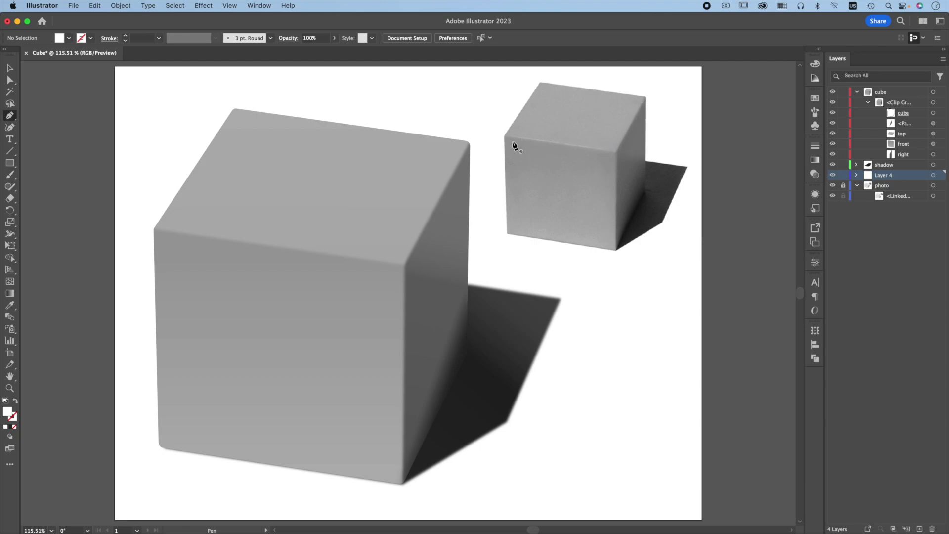
Give the cube's top face a 1 pt white stroke
{"action": "left_click", "coordinate": [939, 134]}
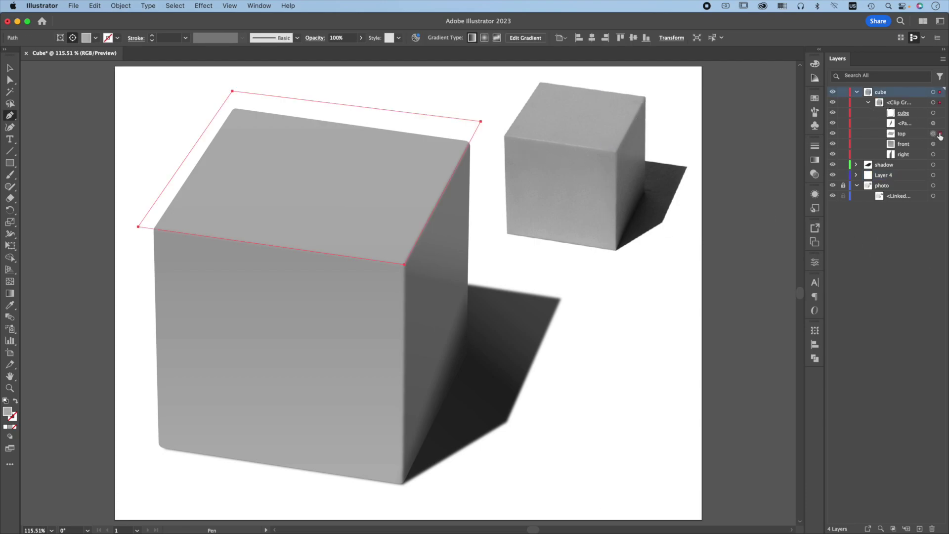
{"action": "left_click", "coordinate": [14, 420]}
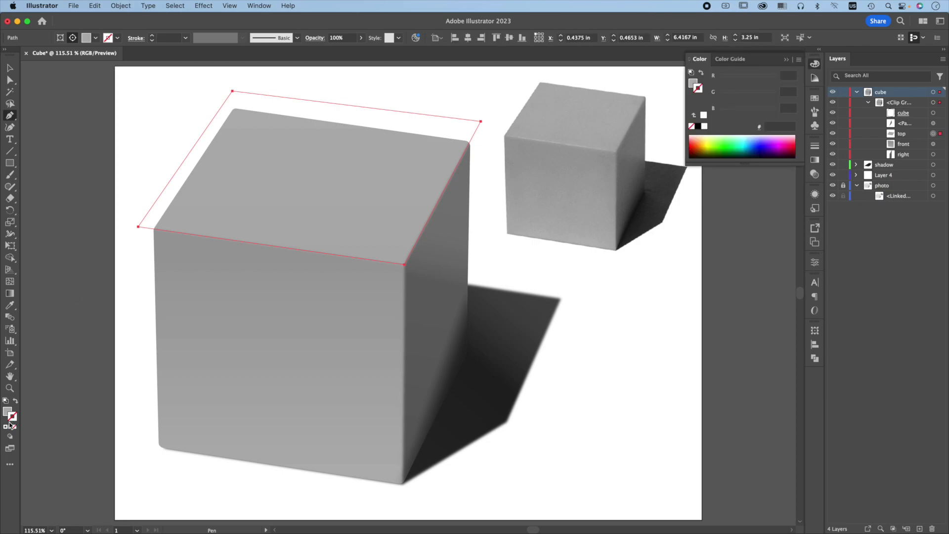
{"action": "left_click", "coordinate": [7, 428]}
{"action": "double_click", "coordinate": [15, 421]}
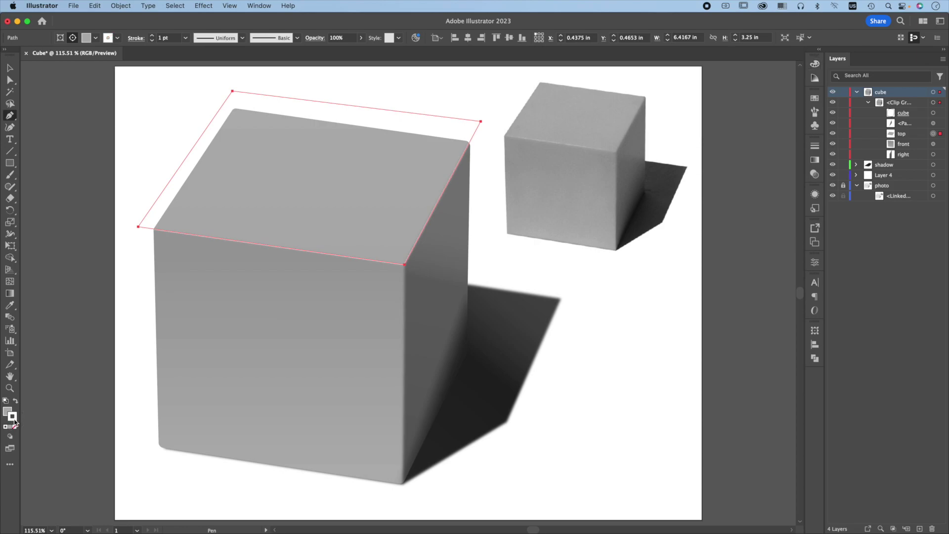
{"action": "left_click", "coordinate": [737, 308]}
{"action": "key", "text": "super+shift+a"}
{"action": "key", "text": "super+h"}
Apply a Gaussian Blur to the top face's white stroke and clear the selection
{"action": "left_click", "coordinate": [815, 195]}
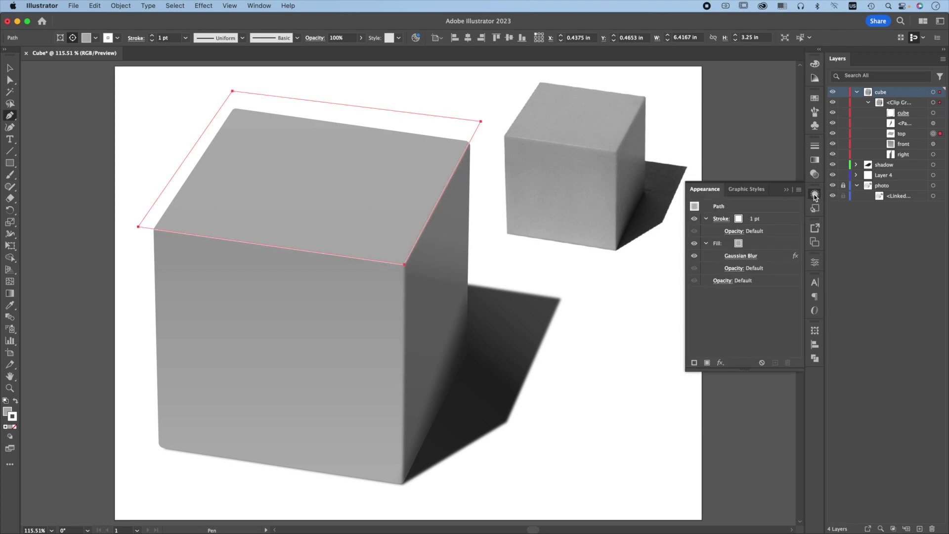
{"action": "left_click", "coordinate": [774, 222]}
{"action": "left_click", "coordinate": [720, 362]}
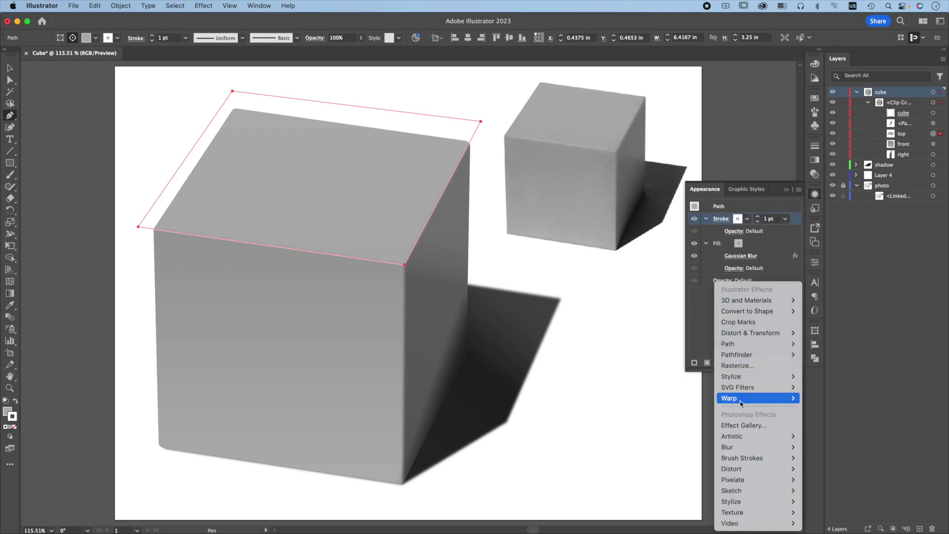
{"action": "mouse_move", "coordinate": [771, 447]}
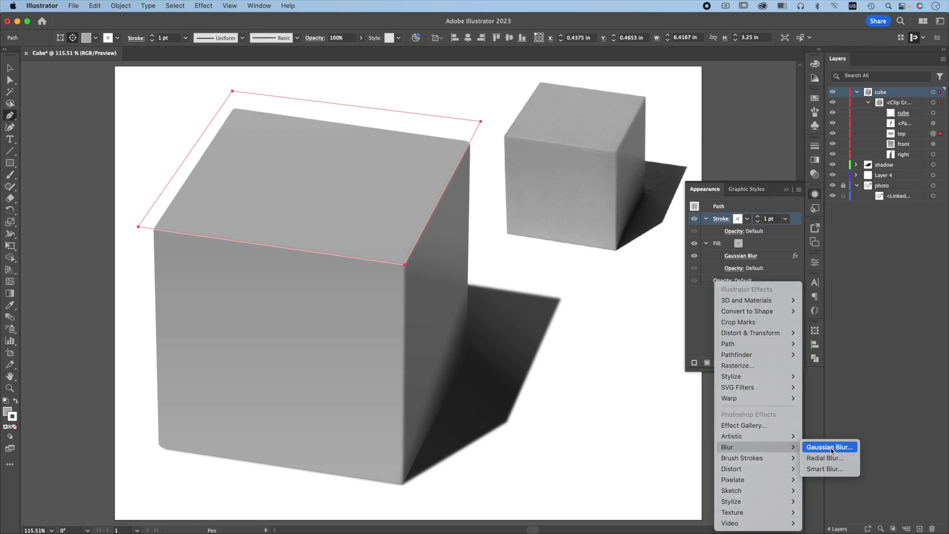
{"action": "left_click", "coordinate": [831, 449]}
{"action": "left_click", "coordinate": [650, 318]}
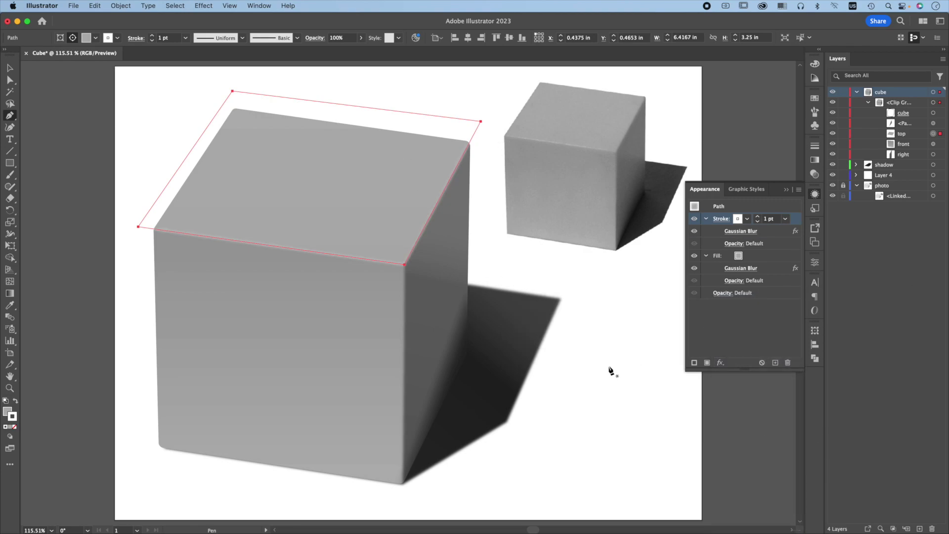
{"action": "key", "text": "super+shift+a"}
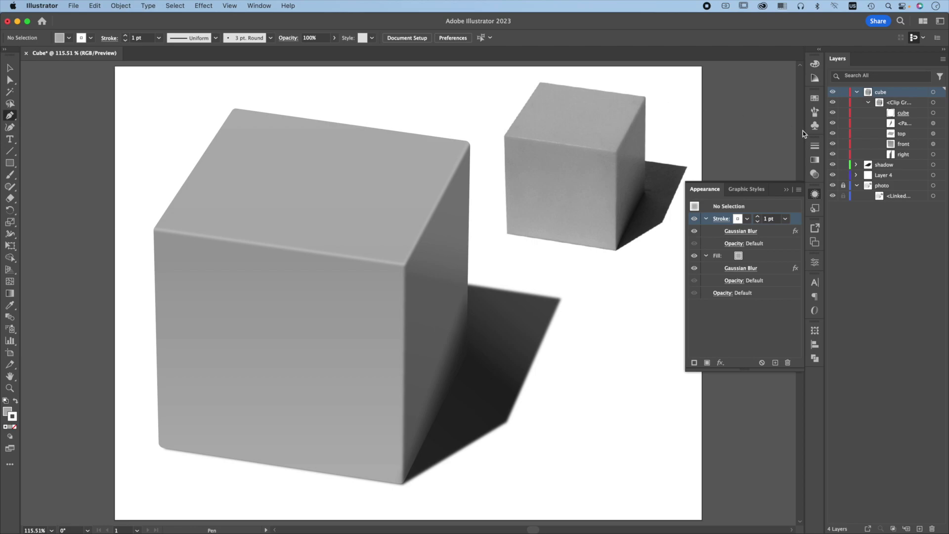
Give the cube's front face a 1 pt white stroke and apply a 7-pixel Gaussian Blur to that stroke
{"action": "left_click", "coordinate": [938, 144]}
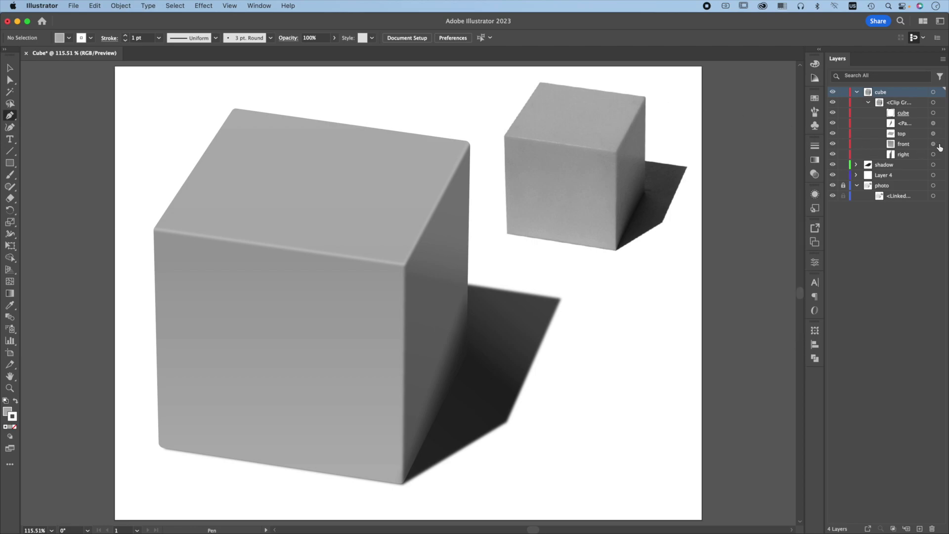
{"action": "left_click", "coordinate": [6, 427]}
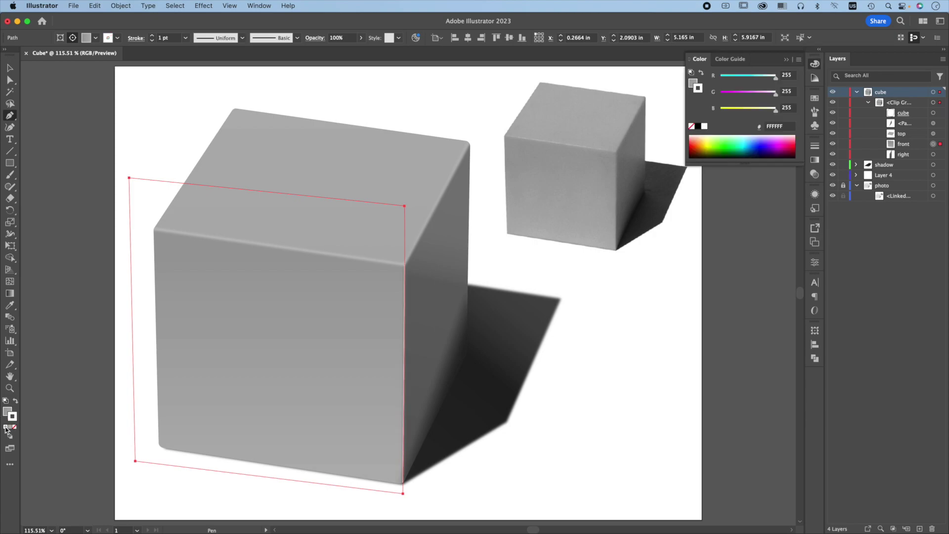
{"action": "left_click", "coordinate": [815, 194]}
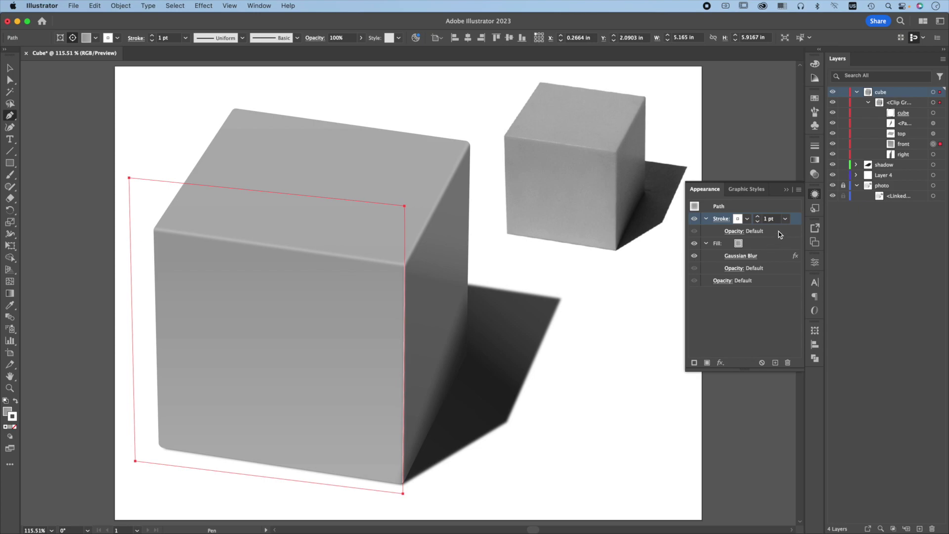
{"action": "left_click", "coordinate": [722, 365]}
{"action": "mouse_move", "coordinate": [762, 448]}
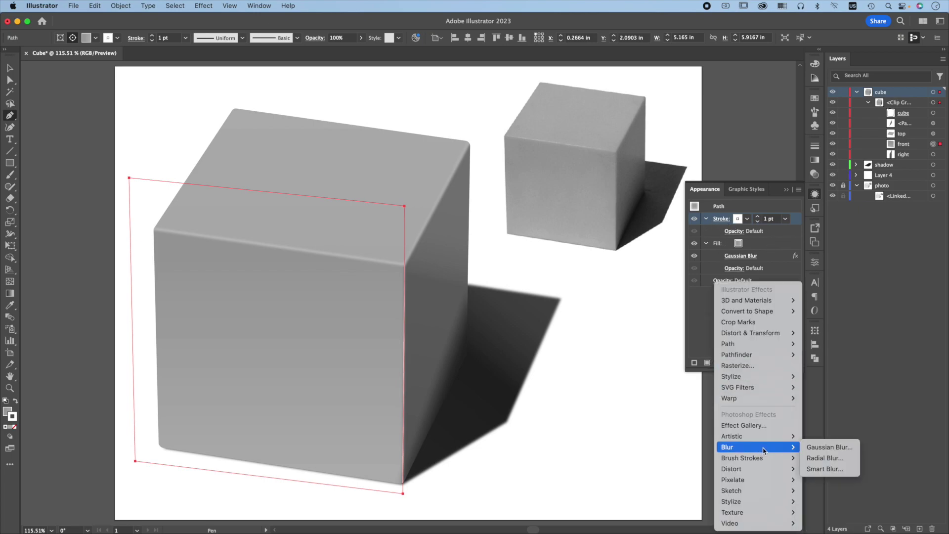
{"action": "left_click", "coordinate": [826, 449]}
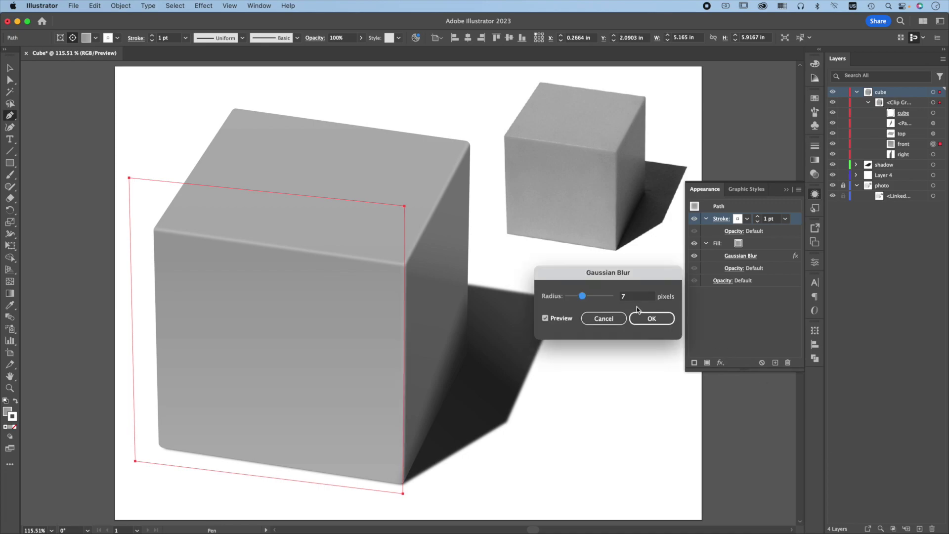
{"action": "left_click", "coordinate": [653, 319]}
{"action": "key", "text": "super+shift+a"}
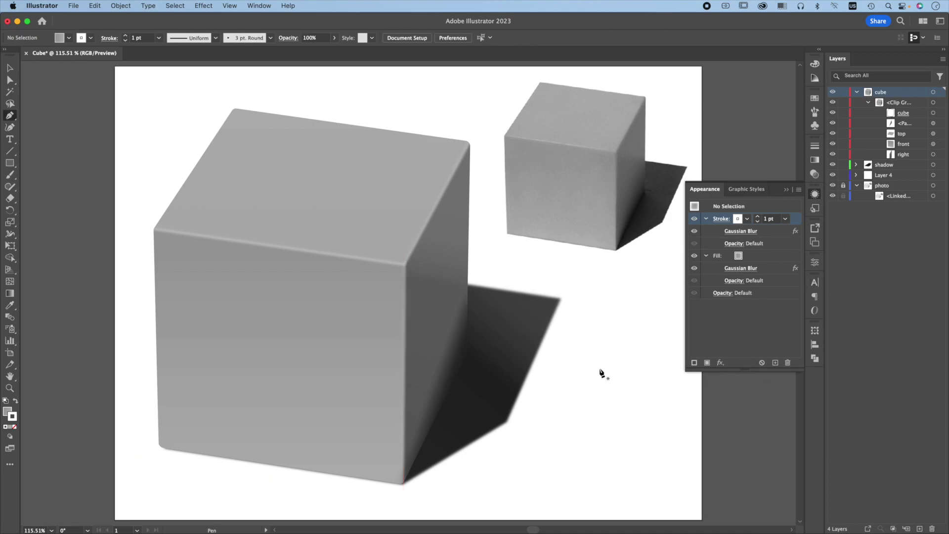
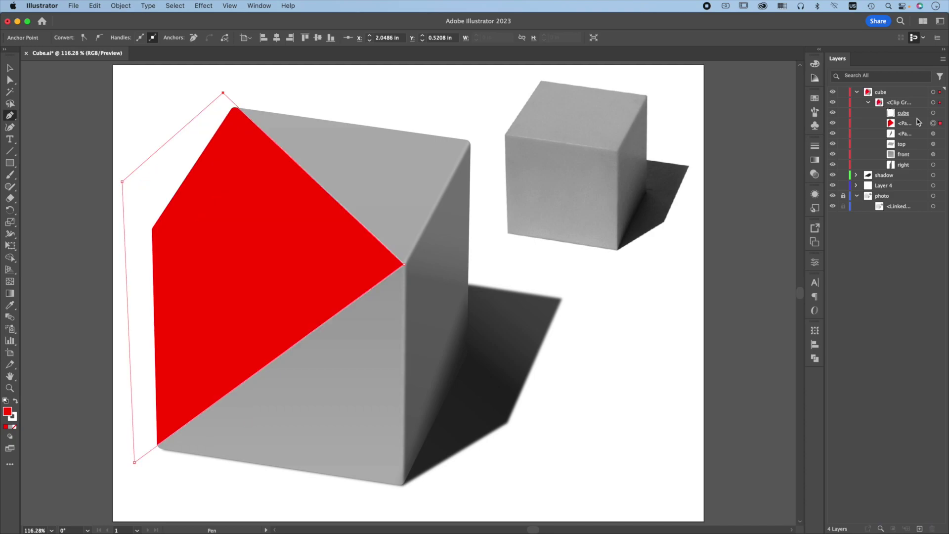
Set the red shape's fill to the Color blending mode and hide its white stroke
{"action": "left_click", "coordinate": [814, 194]}
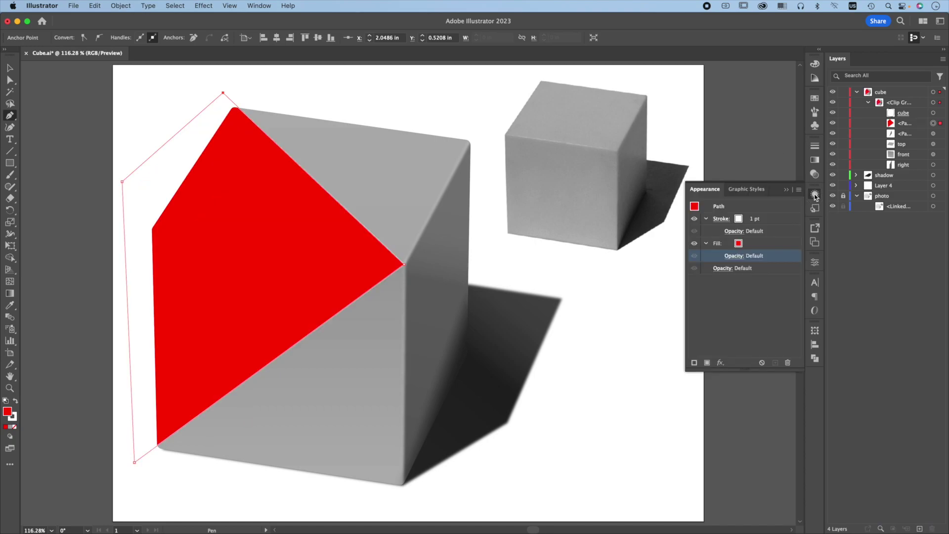
{"action": "left_click", "coordinate": [734, 256]}
{"action": "left_click", "coordinate": [651, 274]}
{"action": "left_click", "coordinate": [645, 450]}
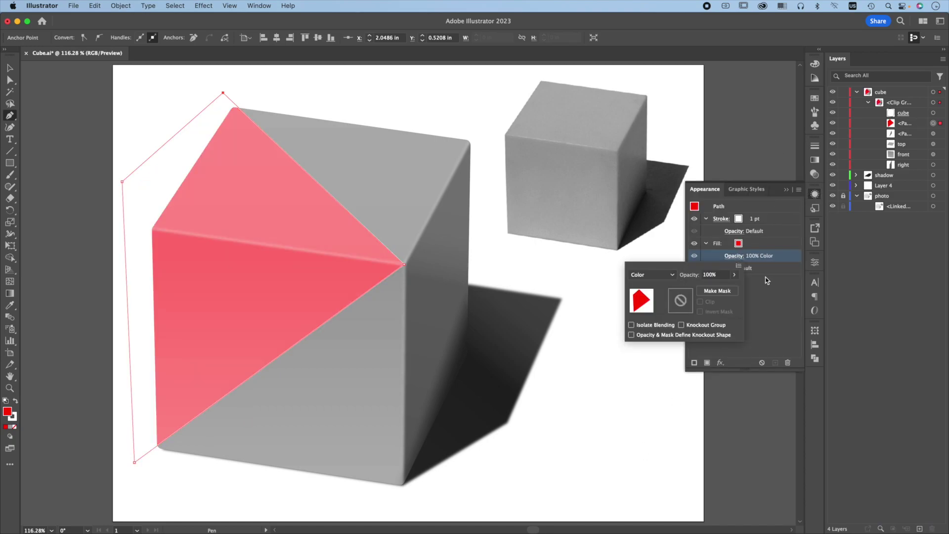
{"action": "left_click", "coordinate": [696, 221]}
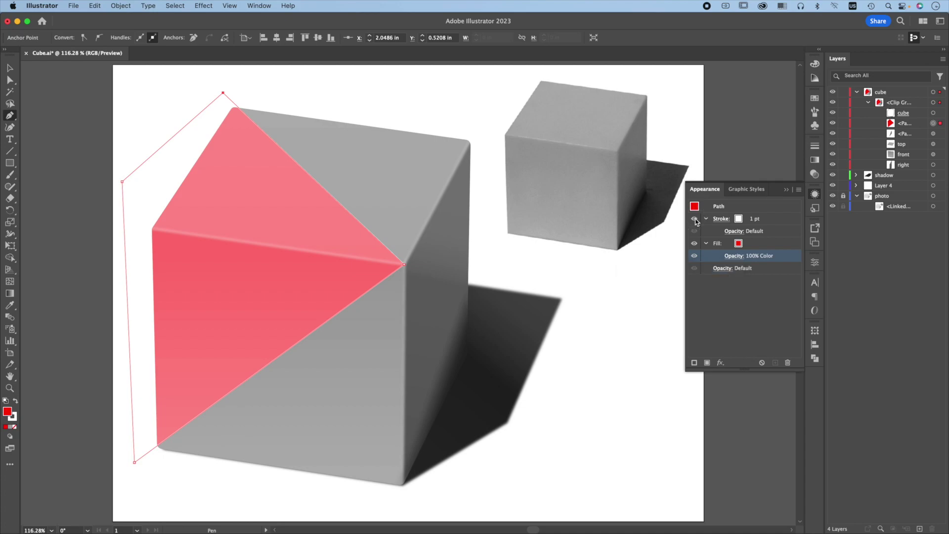
Shift the red shape's upper anchor point slightly left and its lower-left anchor slightly down to align the band with the cube's corners
{"action": "key", "text": "a"}
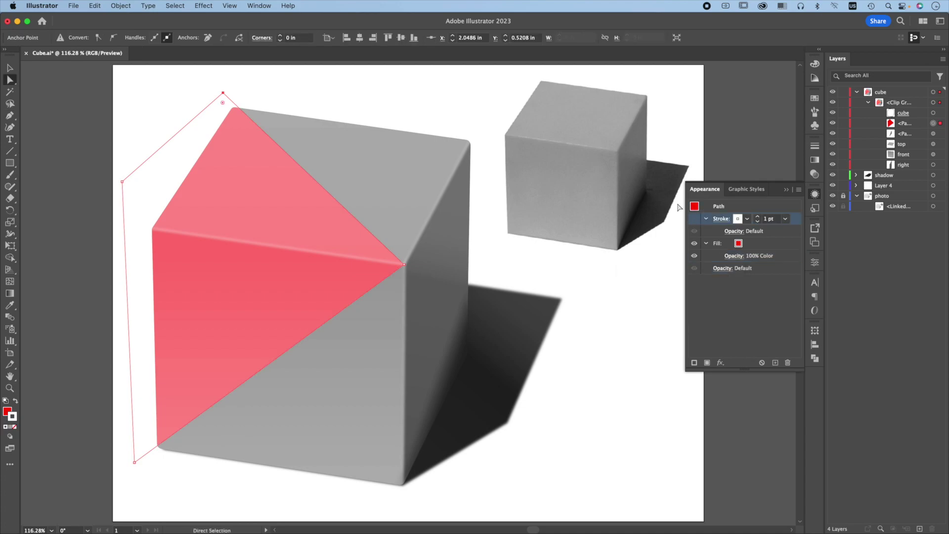
{"action": "left_click", "coordinate": [223, 93]}
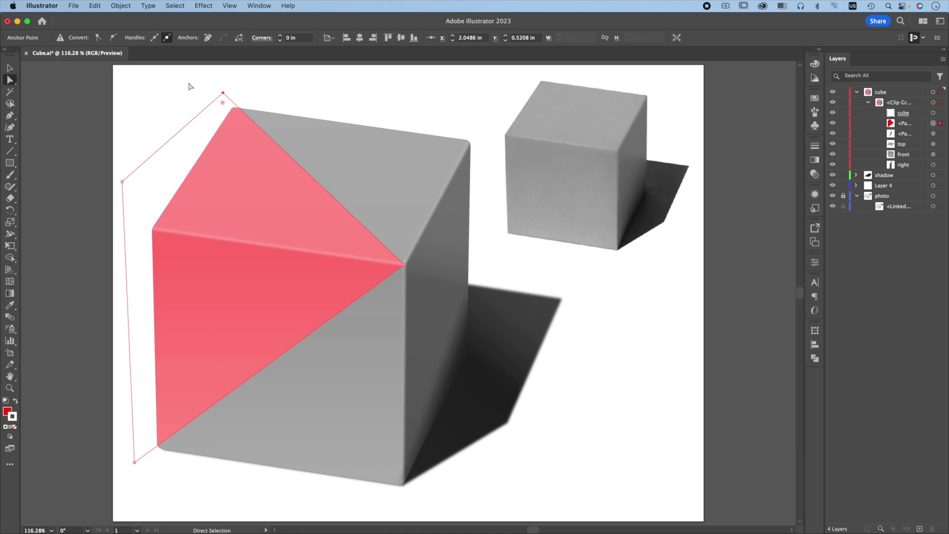
{"action": "key", "text": "Left"}
{"action": "key", "text": "Left"}
{"action": "key", "text": "Left"}
{"action": "key", "text": "Left"}
{"action": "key", "text": "Left"}
{"action": "key", "text": "Left"}
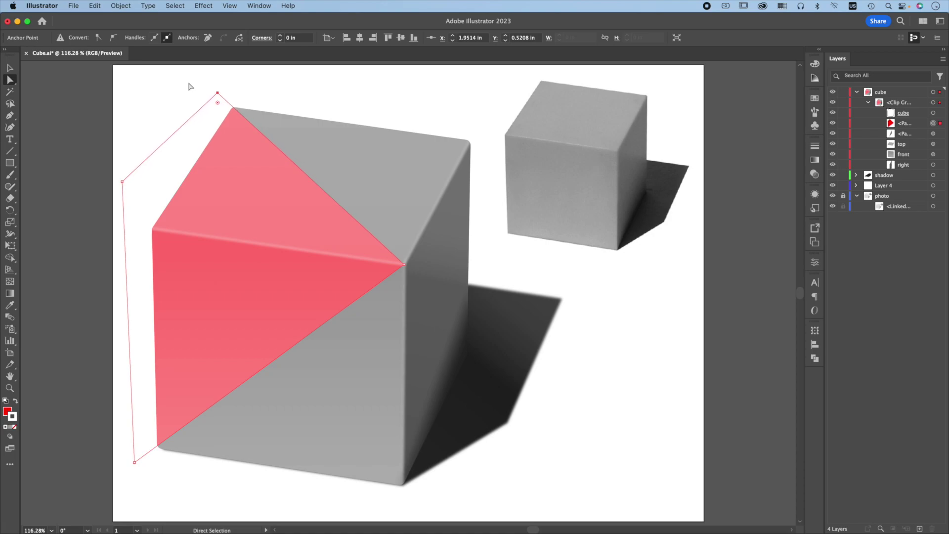
{"action": "left_click", "coordinate": [134, 462]}
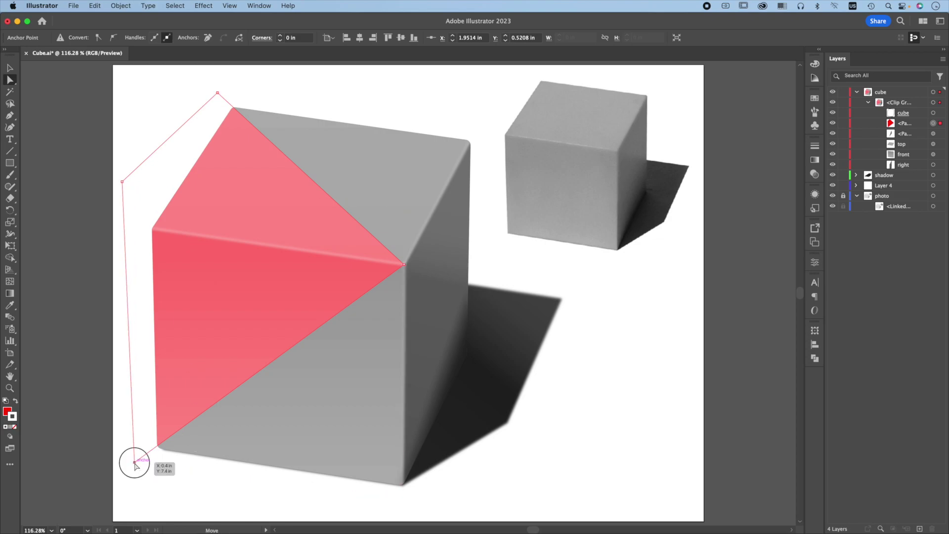
{"action": "left_click_drag", "start_coordinate": [134, 464], "coordinate": [134, 465]}
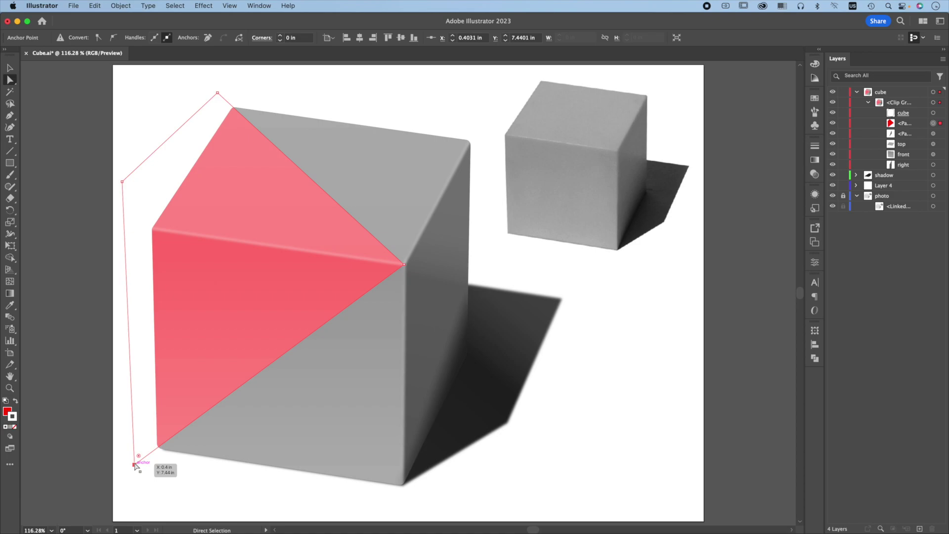
Draw a closed five-point shape over the cube's left corner, pointing to the middle of its front top edge, and move it into the clip group
{"action": "key", "text": "p"}
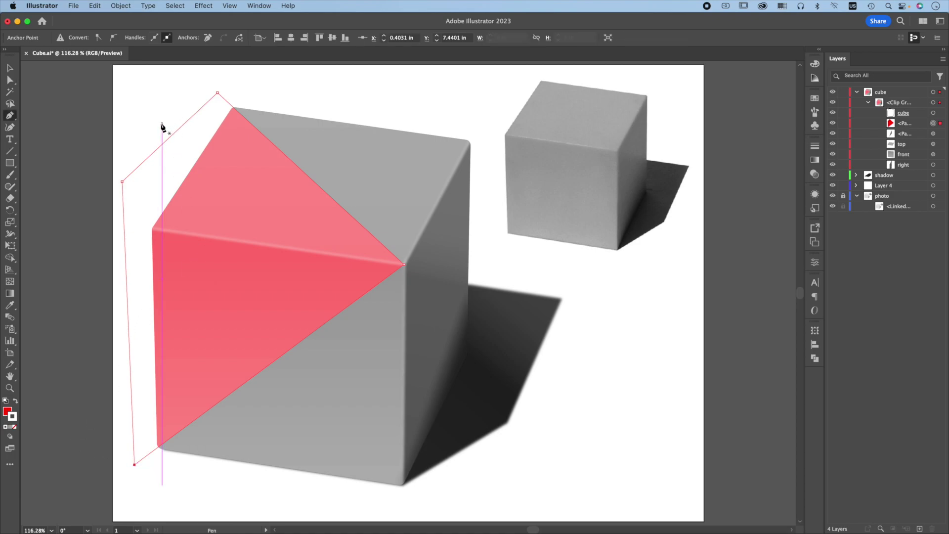
{"action": "left_click", "coordinate": [196, 150]}
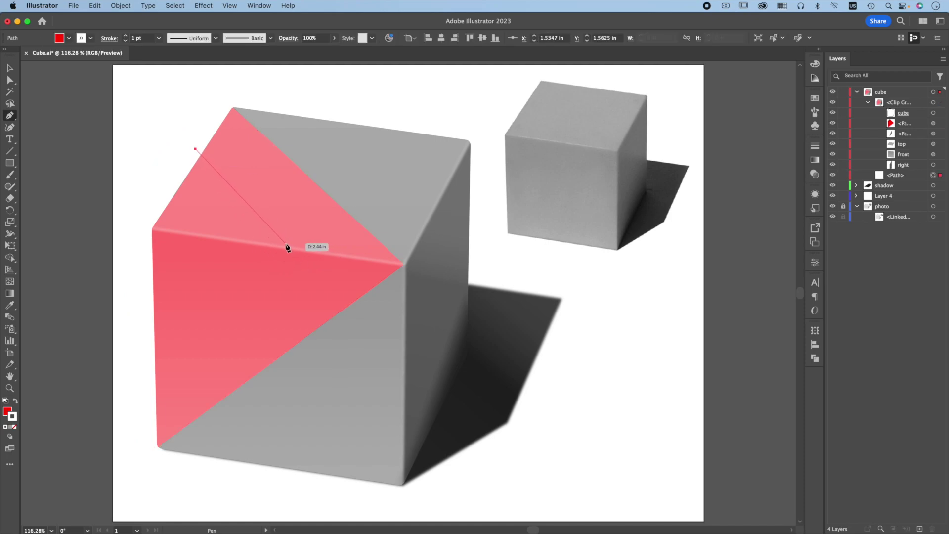
{"action": "left_click", "coordinate": [285, 248]}
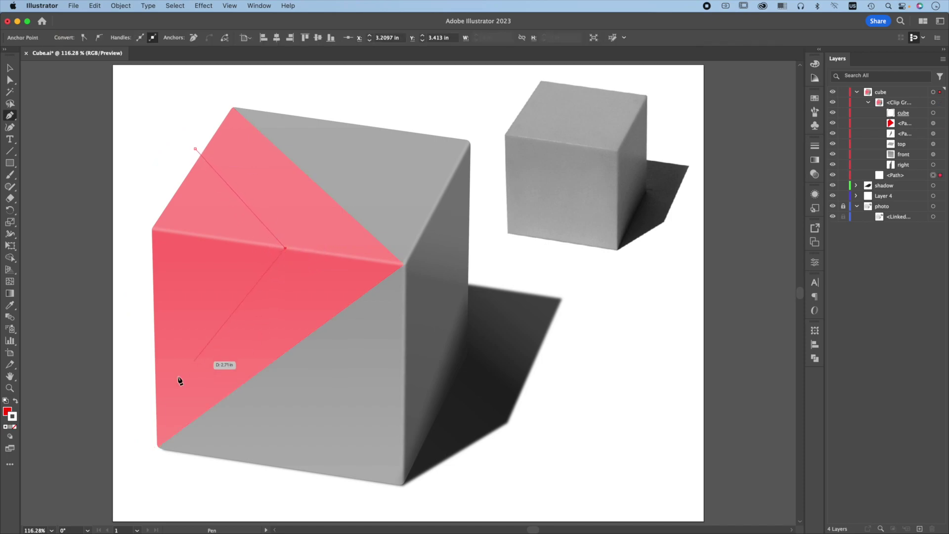
{"action": "left_click", "coordinate": [131, 349]}
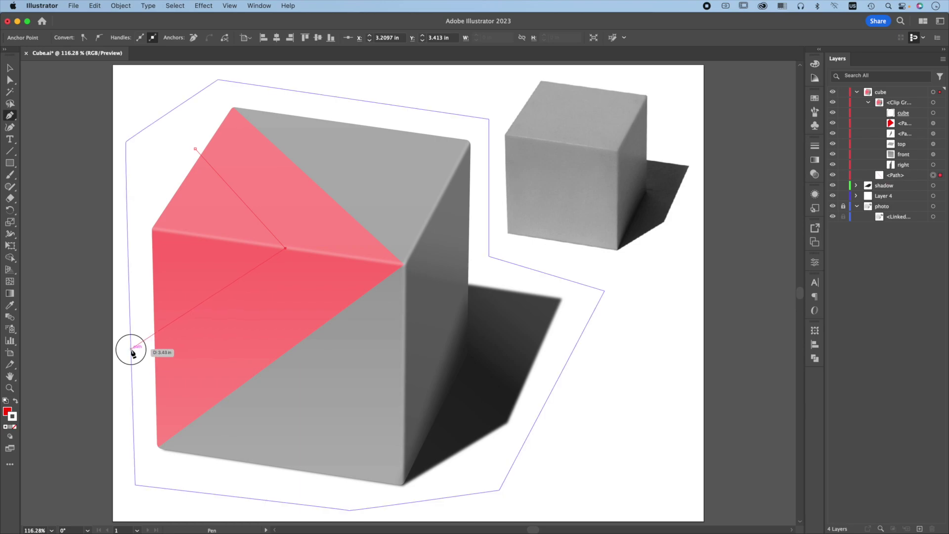
{"action": "left_click", "coordinate": [126, 192]}
{"action": "left_click", "coordinate": [195, 150]}
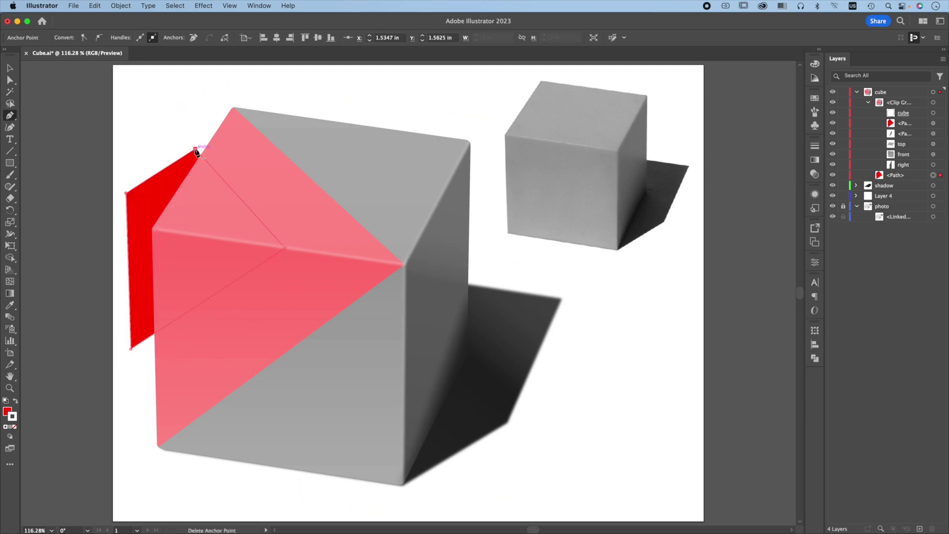
{"action": "left_click_drag", "start_coordinate": [915, 178], "coordinate": [915, 128]}
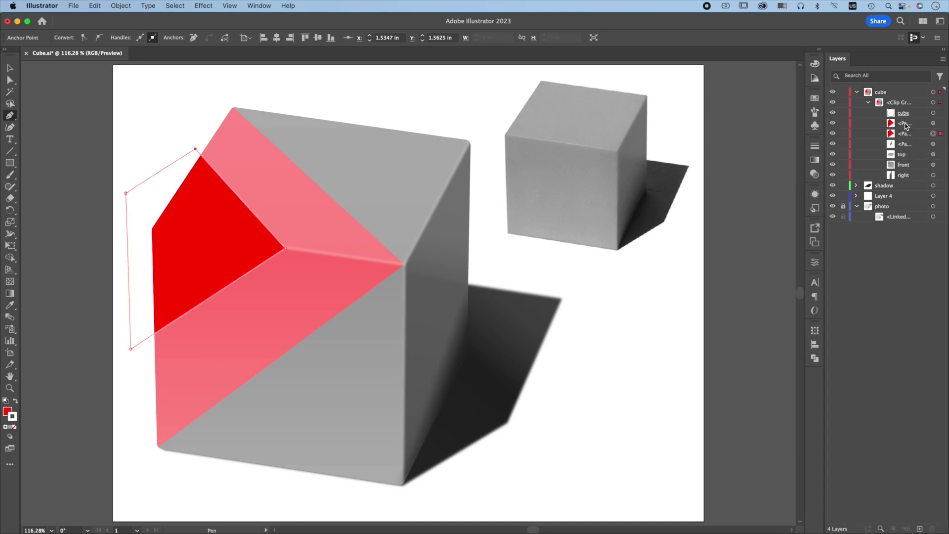
Remove the new shape's stroke, fill it with violet #7100F4 and stack it above the red shape
{"action": "left_click", "coordinate": [14, 427]}
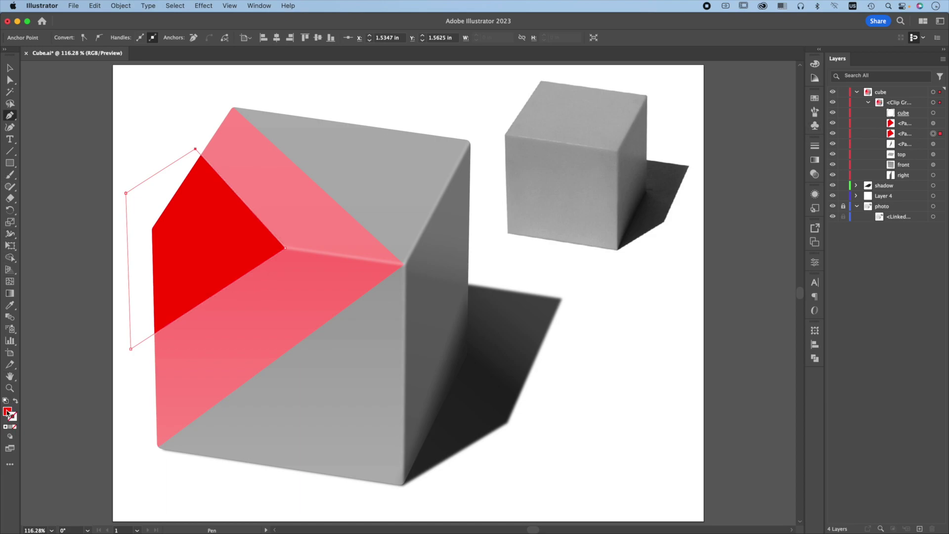
{"action": "left_click", "coordinate": [8, 413]}
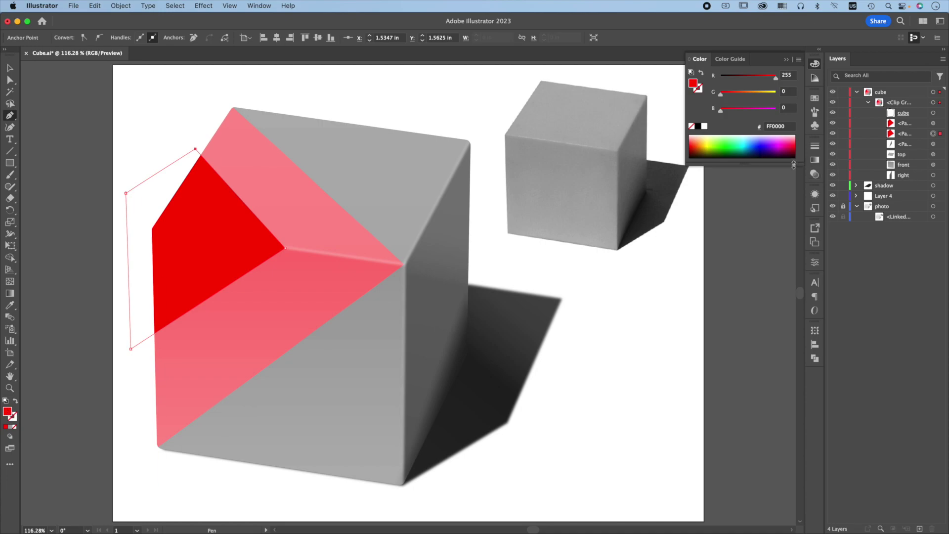
{"action": "left_click", "coordinate": [764, 143]}
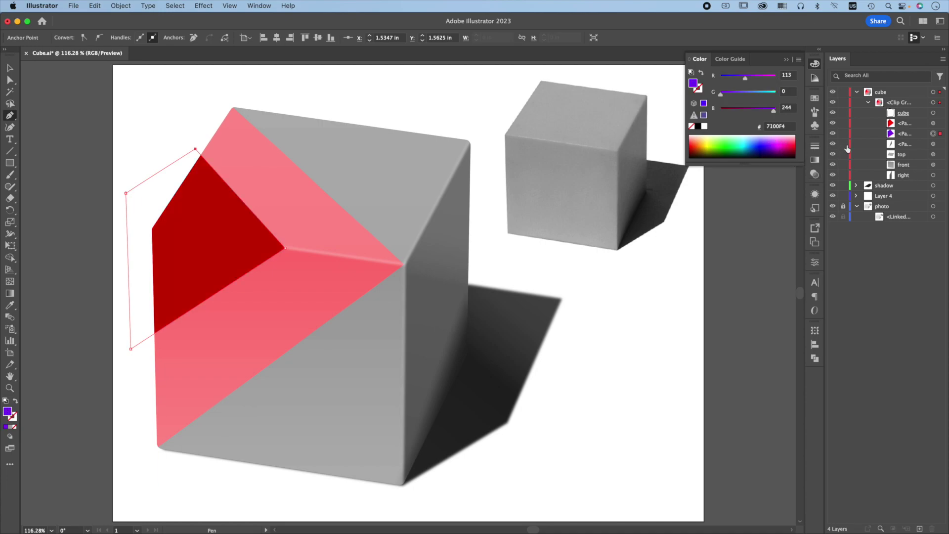
{"action": "left_click_drag", "start_coordinate": [922, 138], "coordinate": [907, 126]}
Rename the violet path as violet and set its fill to the Color blending mode
{"action": "double_click", "coordinate": [906, 125]}
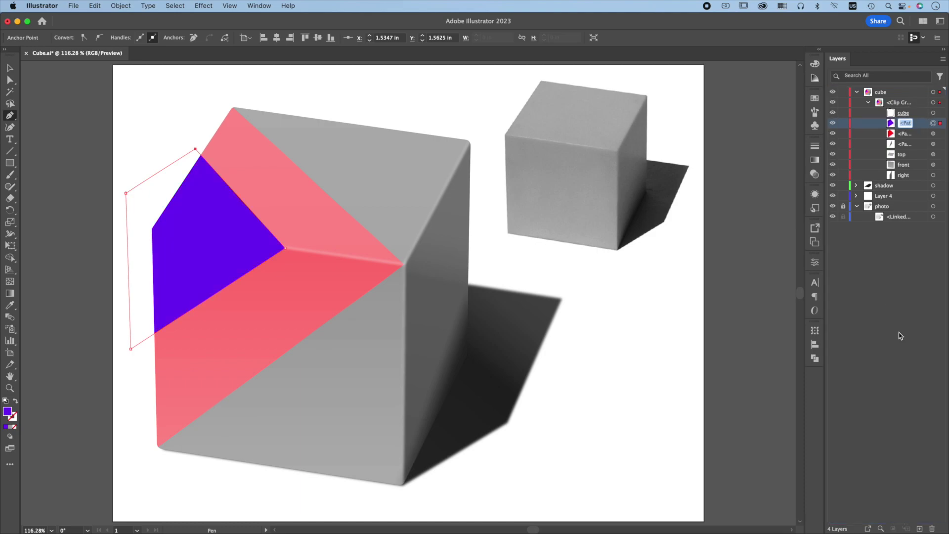
{"action": "type", "text": "v"}
{"action": "key", "text": "Return"}
{"action": "left_click", "coordinate": [814, 194]}
{"action": "left_click", "coordinate": [730, 256]}
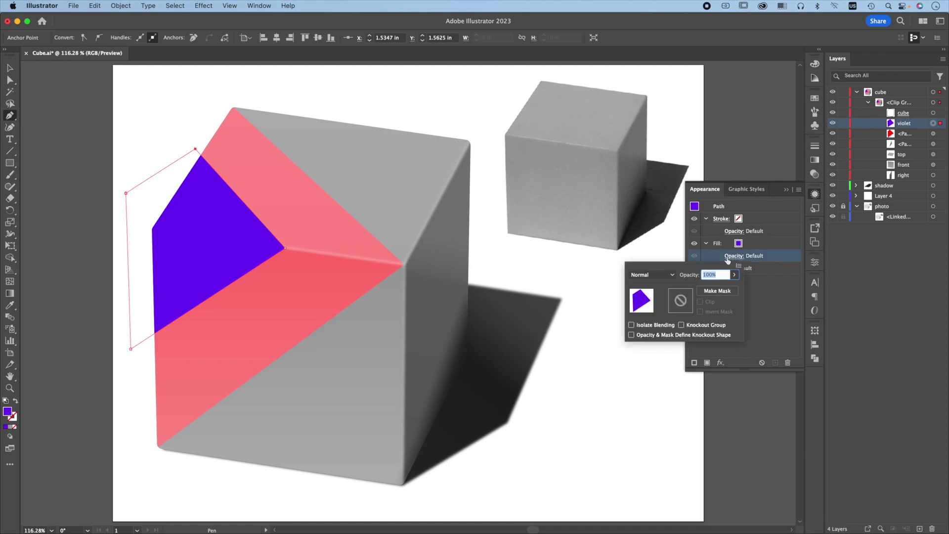
{"action": "left_click", "coordinate": [671, 275]}
{"action": "left_click", "coordinate": [645, 453]}
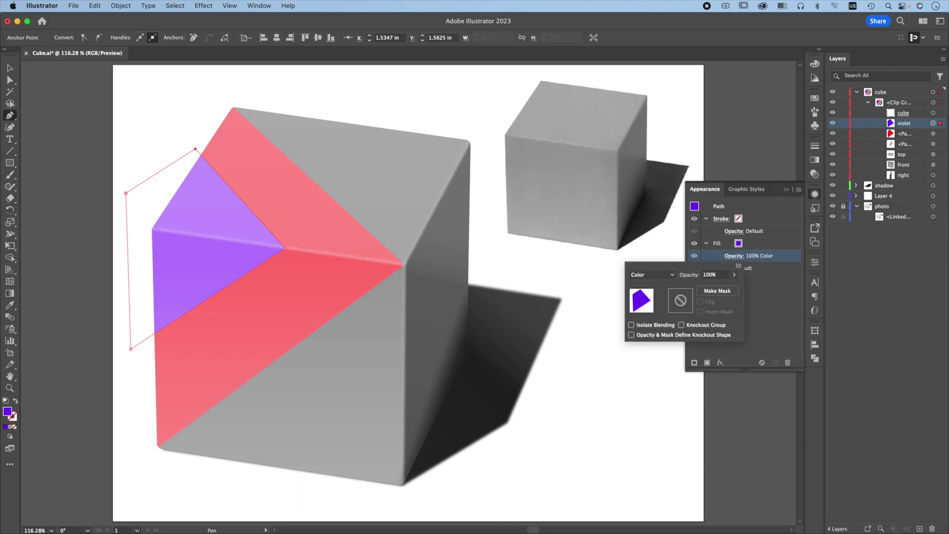
Rename the red path as red, clear the selection and save the document
{"action": "double_click", "coordinate": [905, 134]}
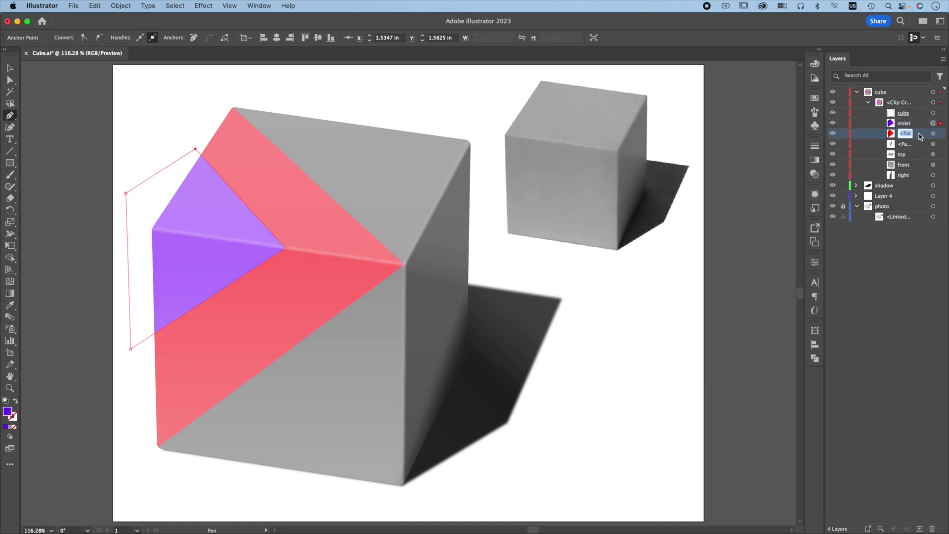
{"action": "type", "text": "red"}
{"action": "key", "text": "Return"}
{"action": "key", "text": "super+shift+a"}
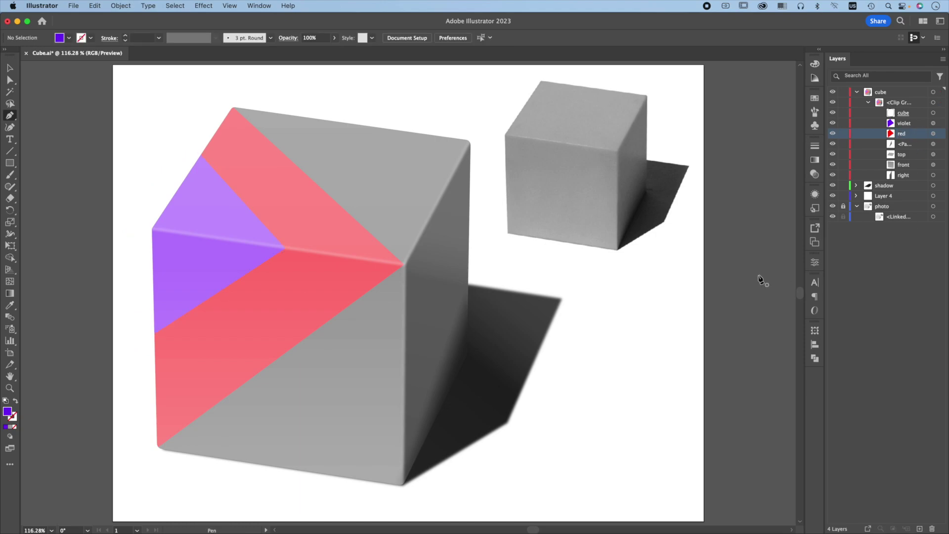
{"action": "key", "text": "super+s"}
Rename the unnamed path below red as black and rename Layer 4 as white
{"action": "double_click", "coordinate": [909, 144]}
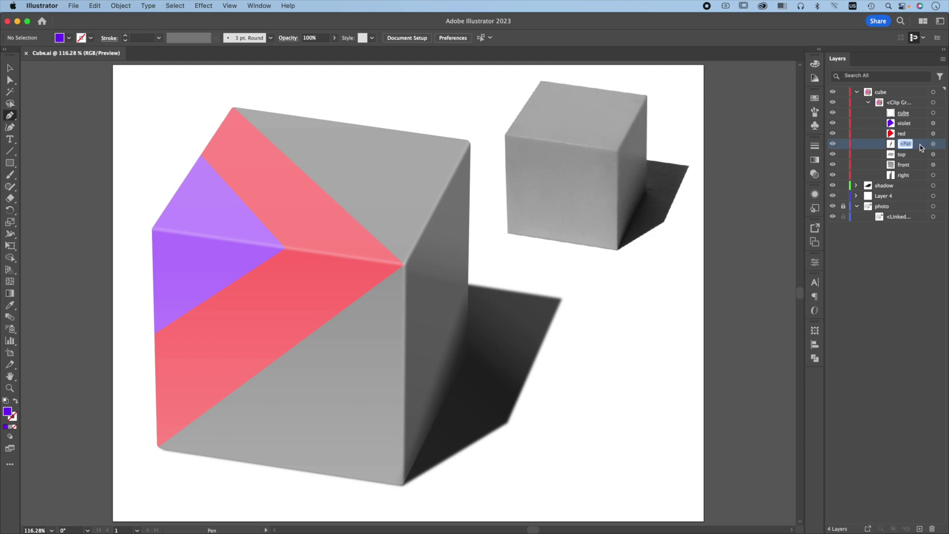
{"action": "key", "text": "BackSpace"}
{"action": "double_click", "coordinate": [908, 197]}
{"action": "type", "text": "white"}
{"action": "key", "text": "Return"}
{"action": "left_click", "coordinate": [880, 263]}
Save the document as Cube.ai on the Desktop in Illustrator 2020 format with linked files included
{"action": "left_click", "coordinate": [73, 6]}
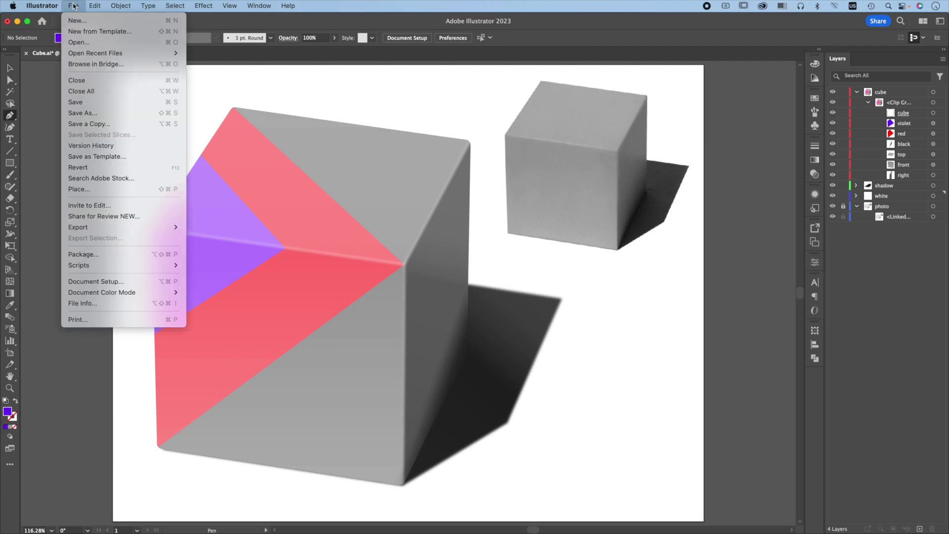
{"action": "left_click", "coordinate": [94, 105]}
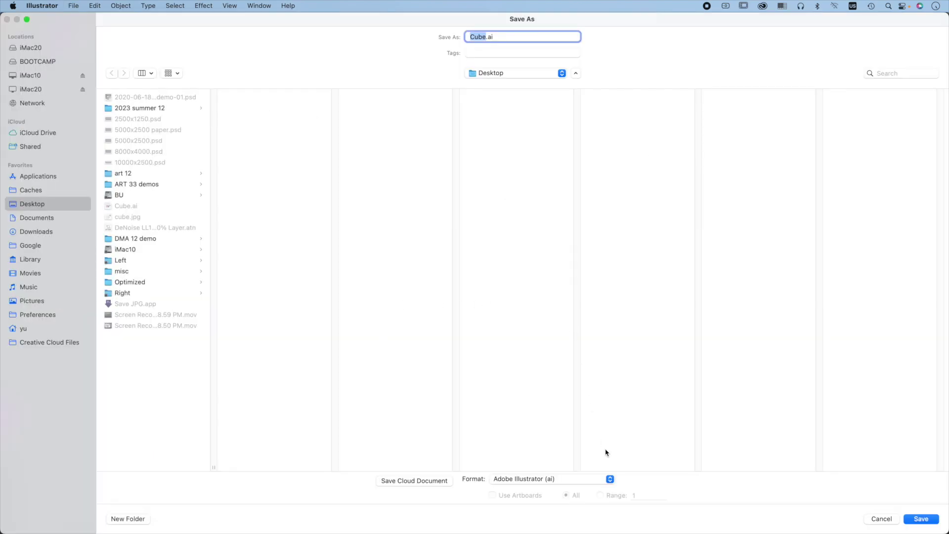
{"action": "key", "text": "Return"}
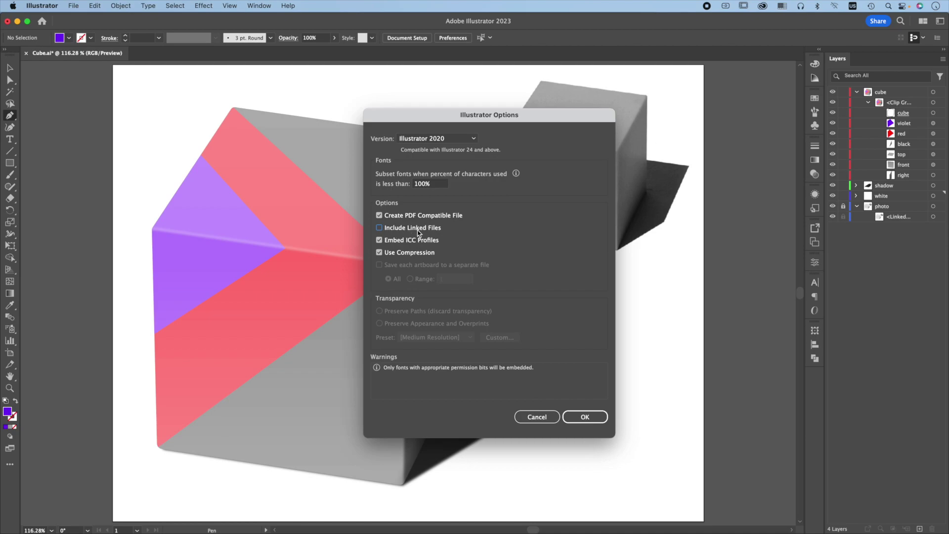
{"action": "left_click", "coordinate": [379, 228]}
{"action": "left_click", "coordinate": [586, 418]}
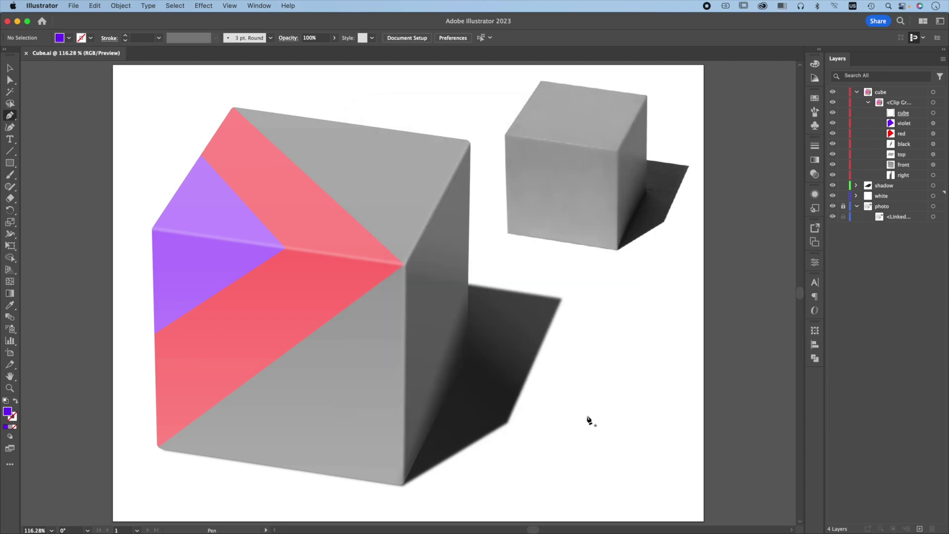